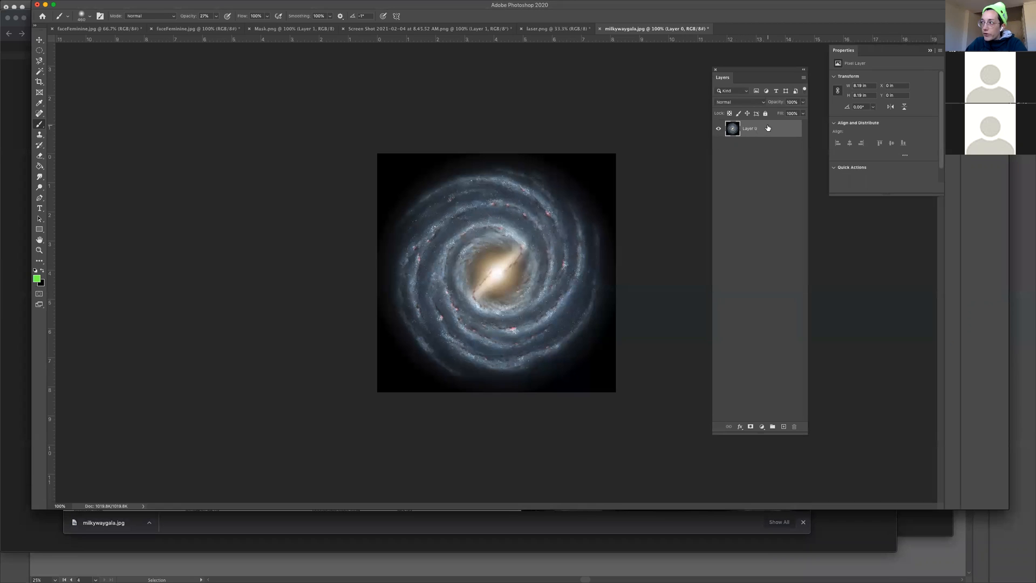
Duplicate Layer 0 and rotate the duplicate clockwise about 13° around its center
key(super+j)
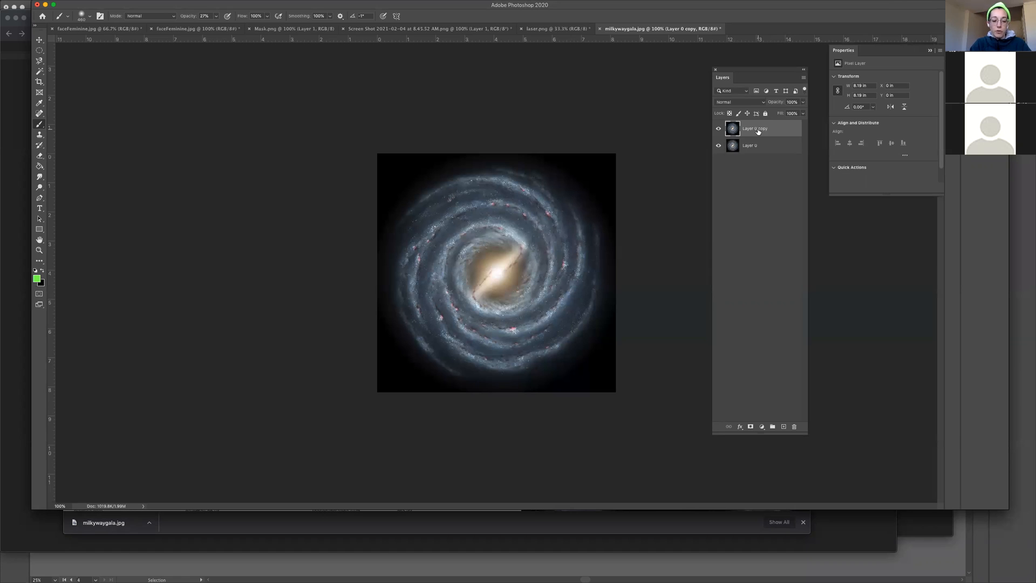
key(super+t)
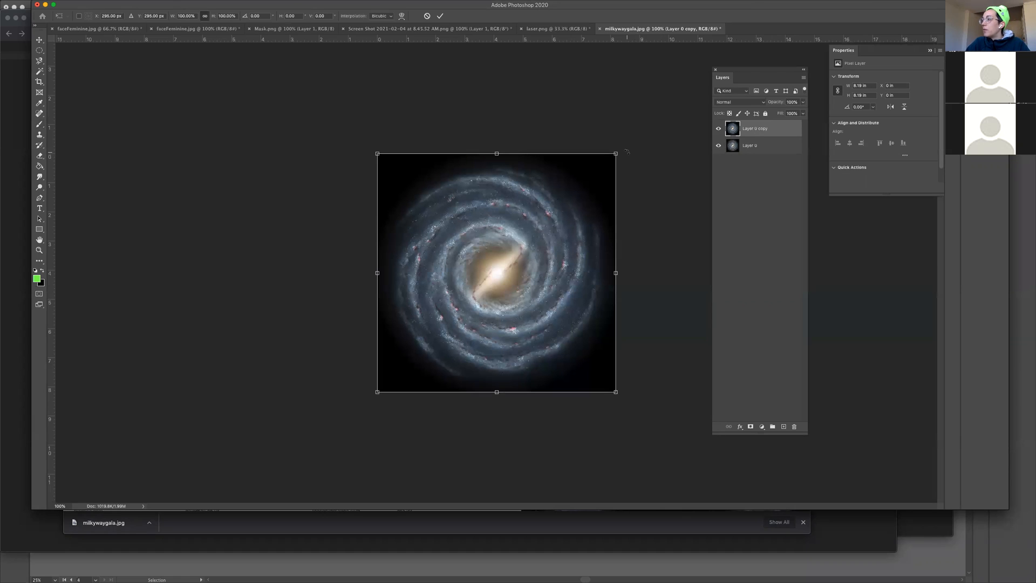
drag(624, 153, 637, 192)
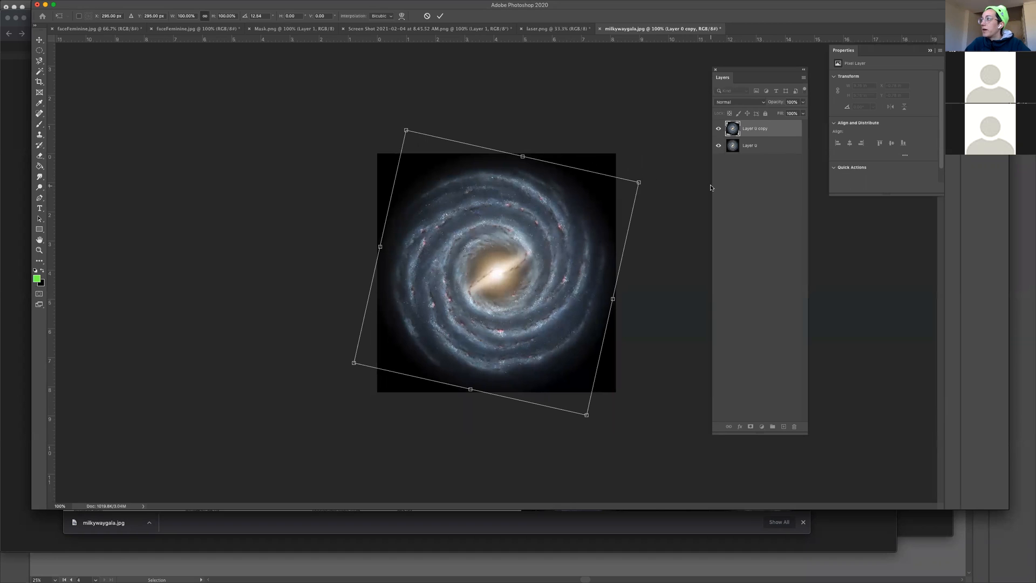
key(Escape)
Duplicate the rotated galaxy layer, hide the two layers beneath it, and rotate the new duplicate a little further clockwise
key(super+j)
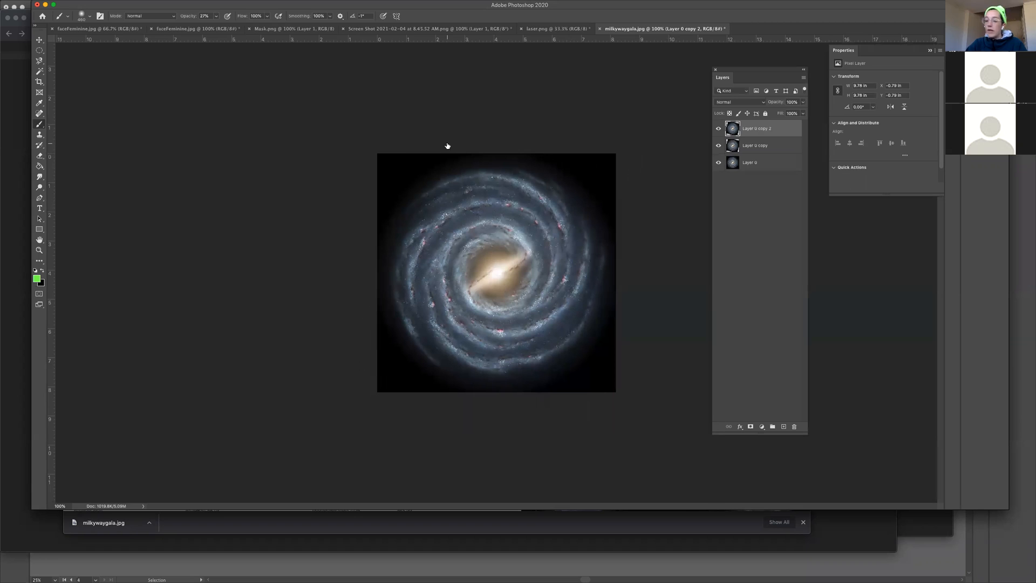
key(super+t)
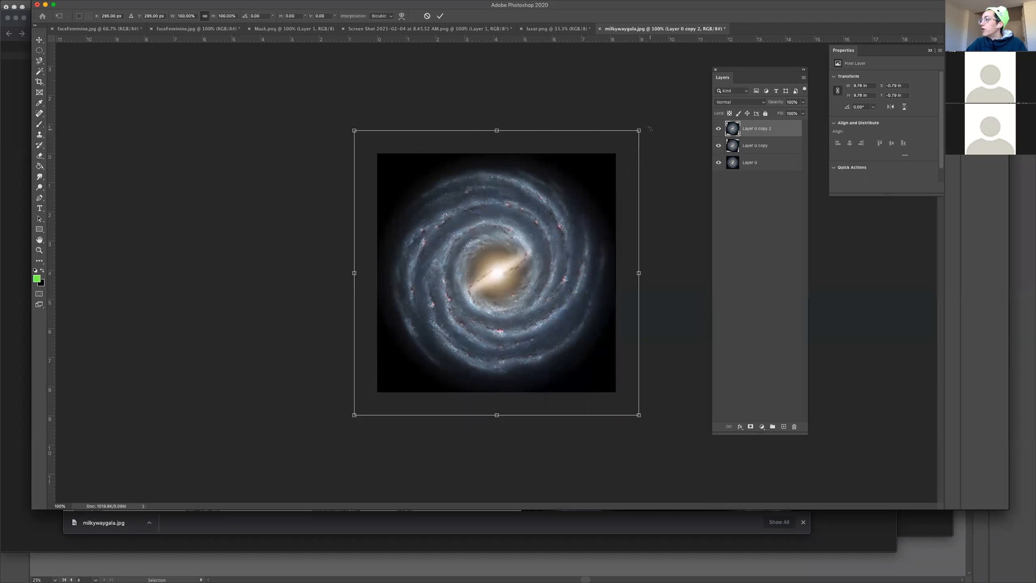
click(718, 162)
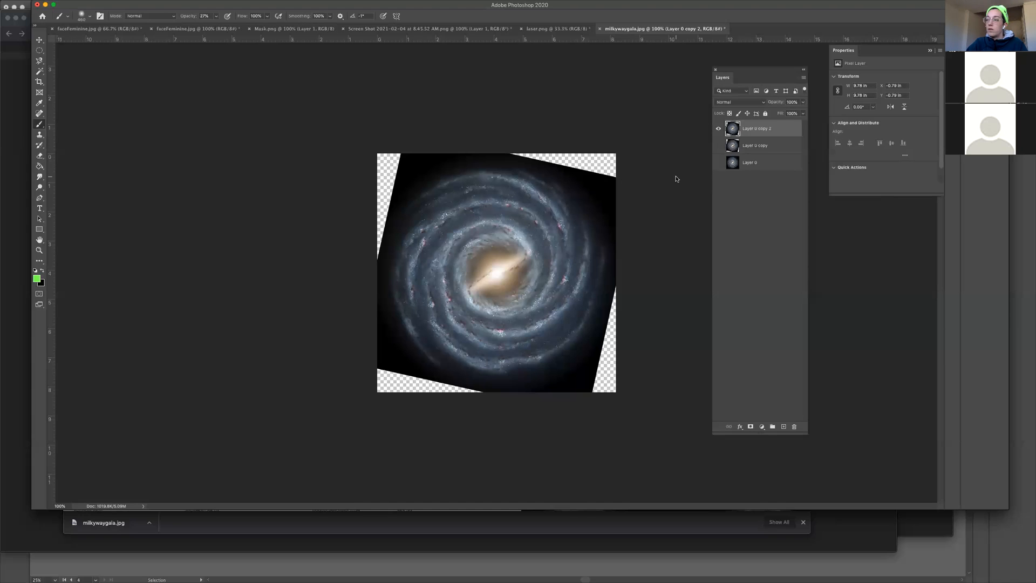
key(super+t)
drag(650, 128, 670, 166)
click(719, 146)
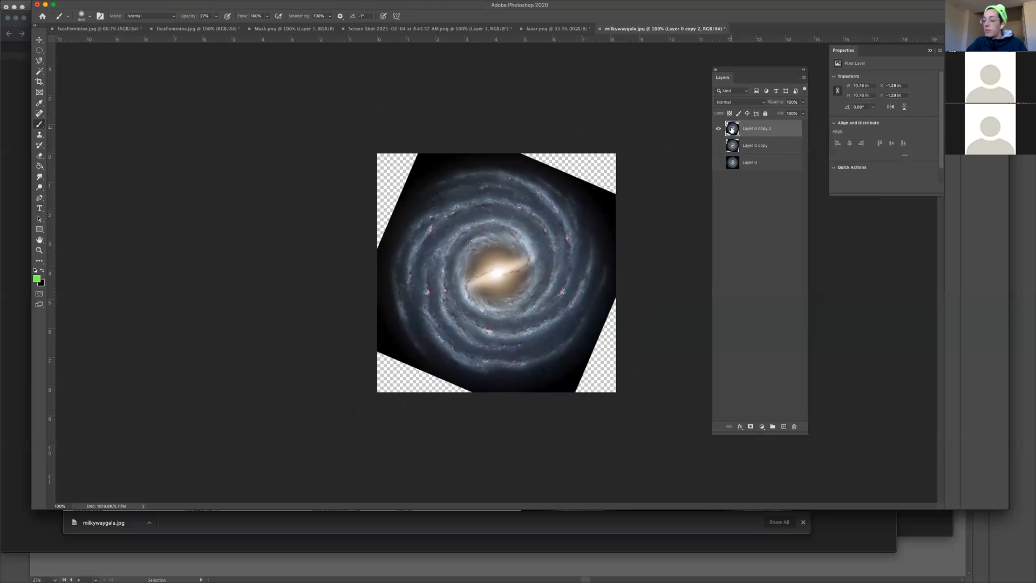
Duplicate Layer 0 copy 2 and rotate the new top layer slightly further clockwise
key(super+j)
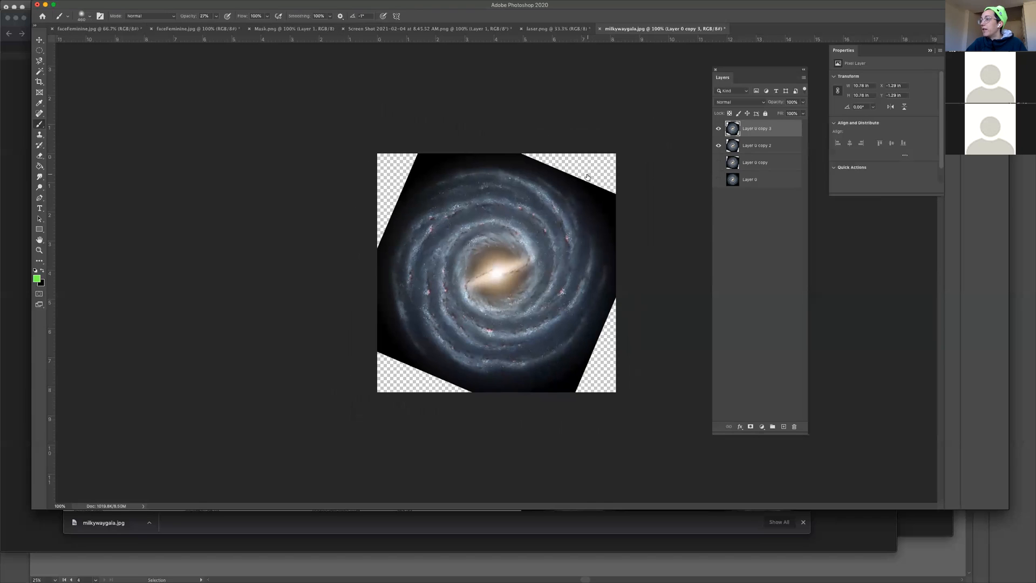
key(super+t)
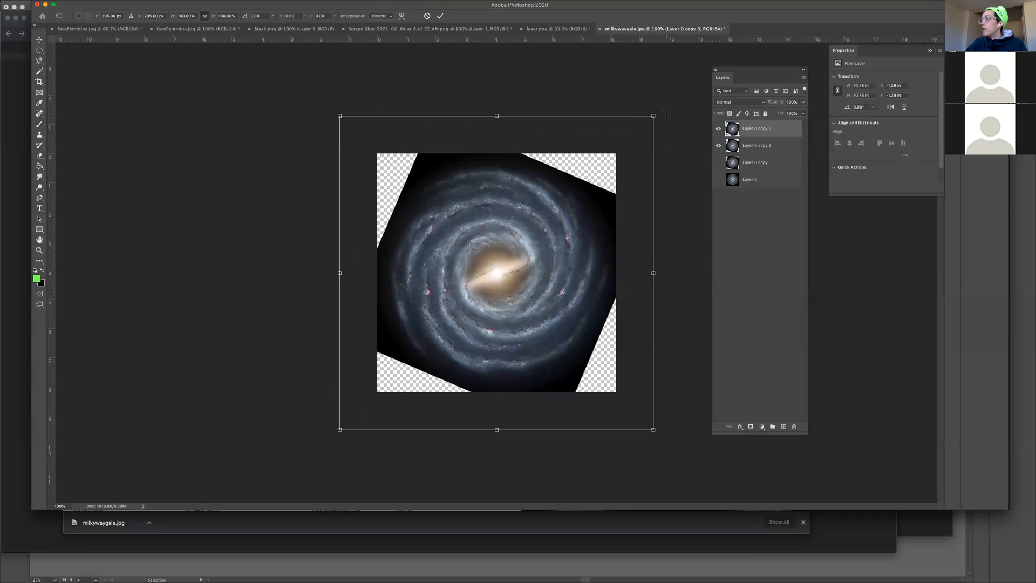
drag(678, 102, 704, 167)
key(Escape)
Duplicate Layer 0 copy 3 and continue the clockwise rotation by a similar small amount on the duplicate
key(super+j)
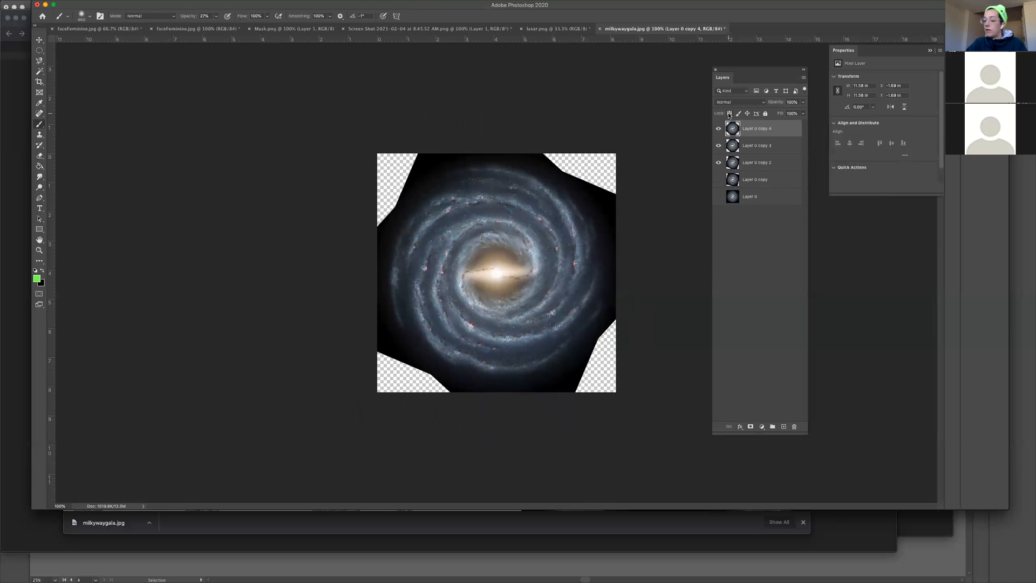
key(super+t)
drag(673, 101, 708, 178)
key(Escape)
Duplicate Layer 0 copy 4 and rotate the duplicate clockwise about 14°
key(super+j)
key(super+t)
shift+drag(669, 111, 680, 261)
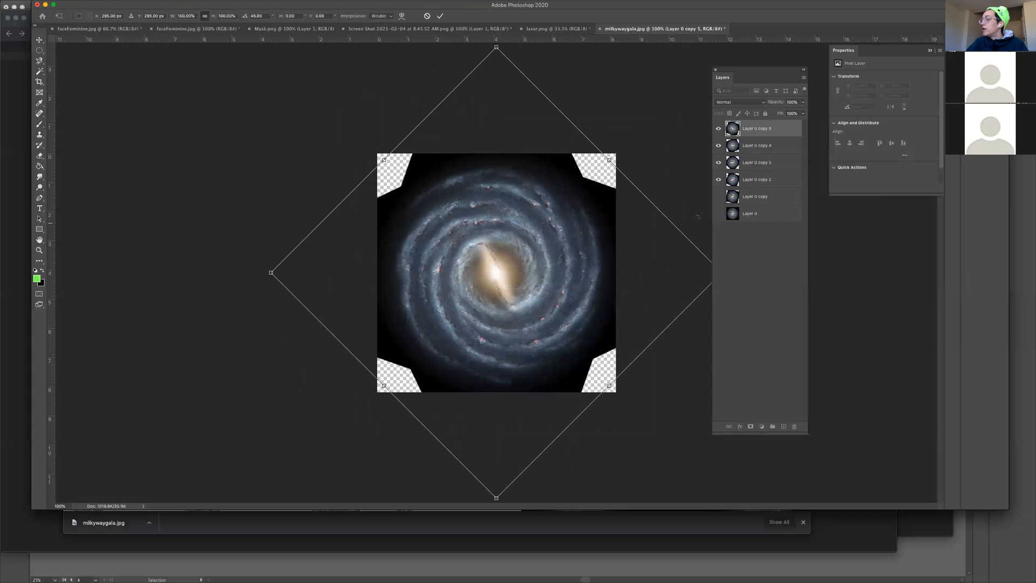
key(super+z)
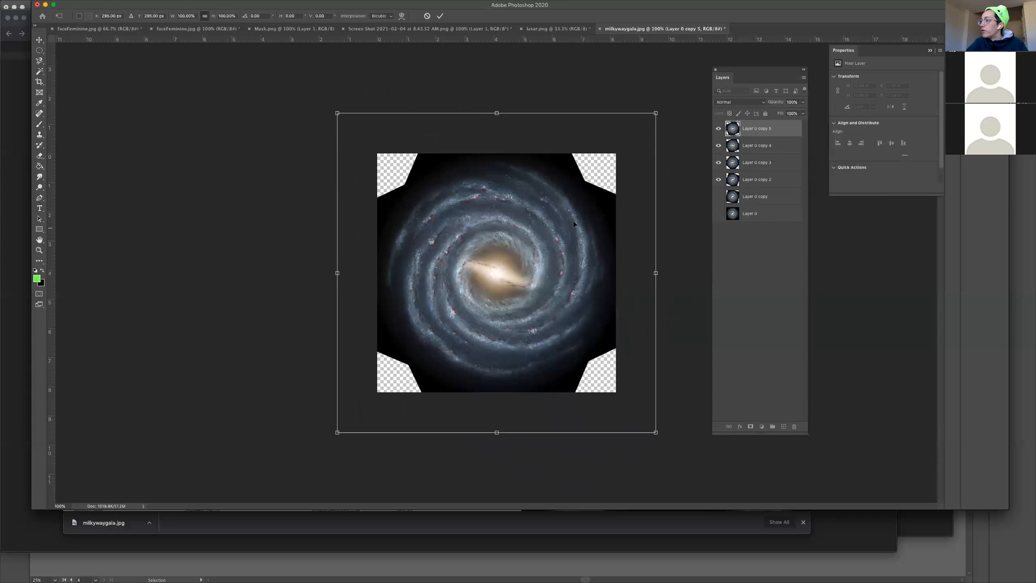
drag(668, 111, 701, 157)
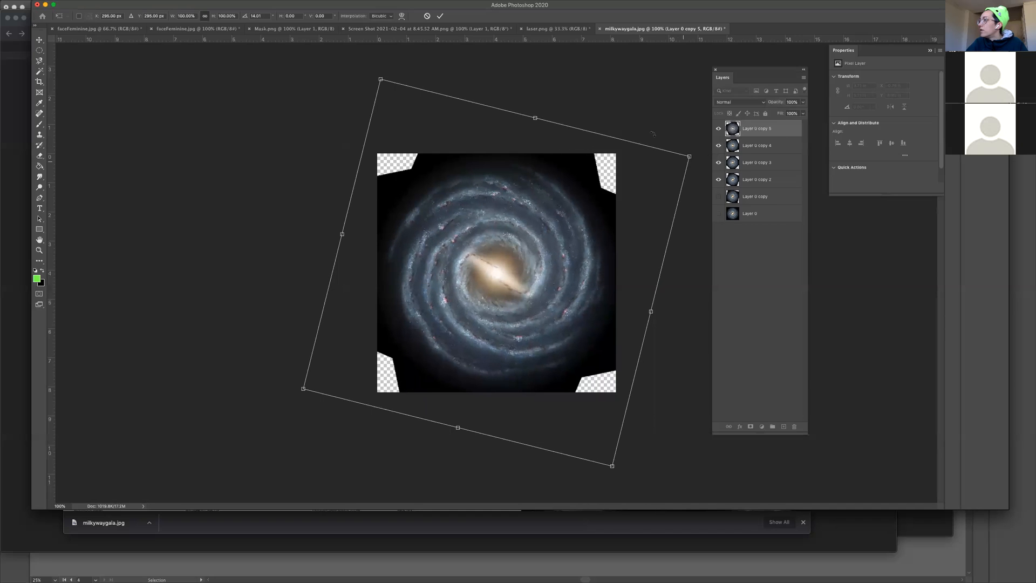
Hide all layers, including Layer 0, and show every one of them again from the bottom up to preview the rotation sequence
click(718, 129)
click(718, 145)
click(718, 163)
click(718, 179)
click(718, 197)
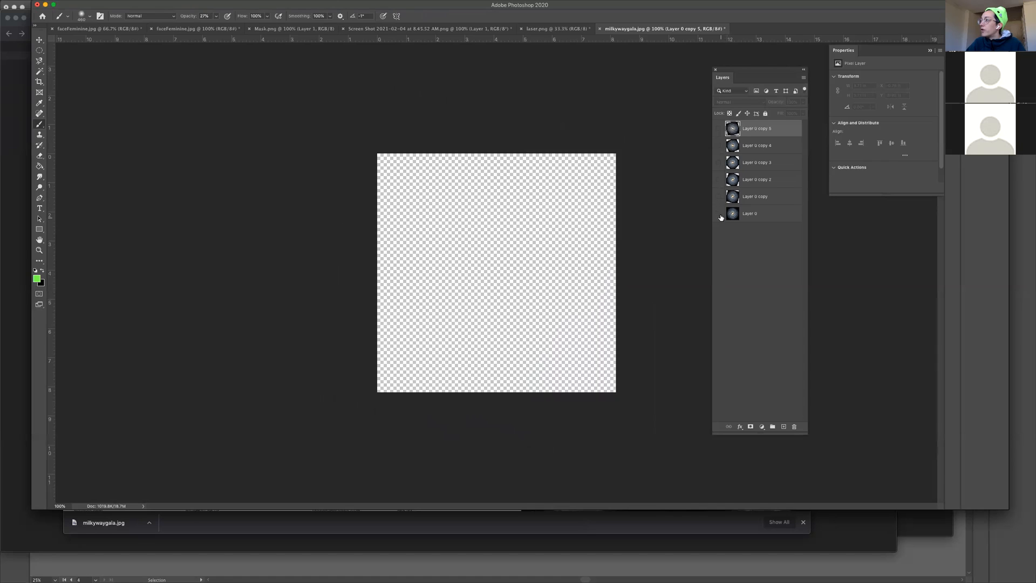
click(719, 213)
click(718, 197)
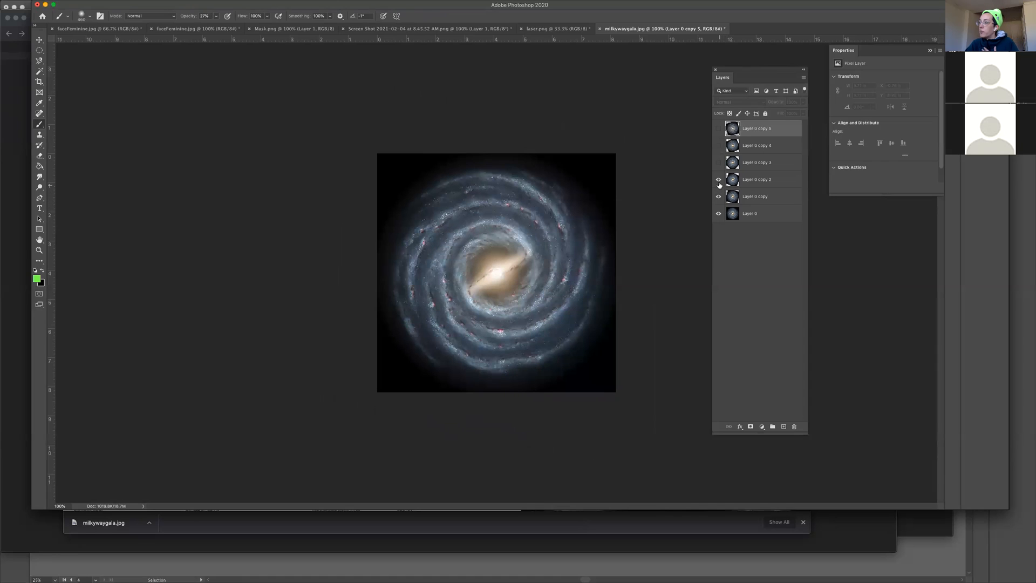
click(718, 180)
click(719, 162)
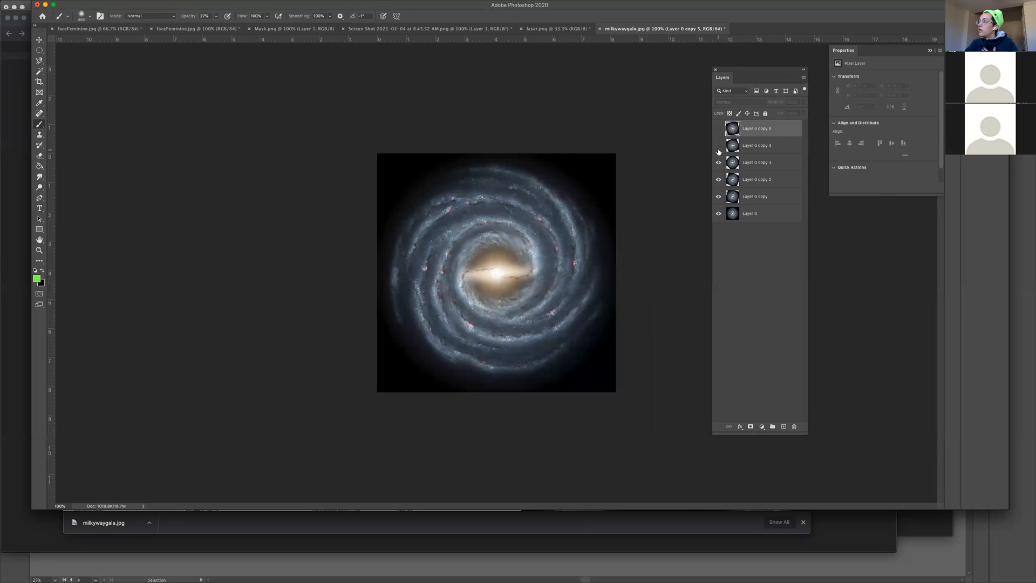
click(719, 146)
click(719, 129)
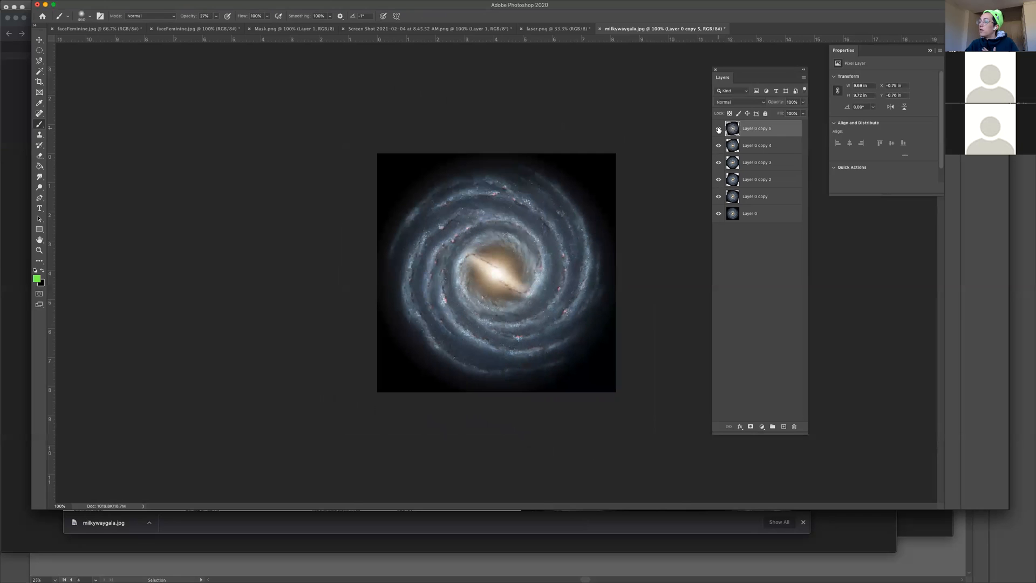
Duplicate Layer 0 copy 5 and rotate the duplicate clockwise about 19°
key(super+j)
key(super+t)
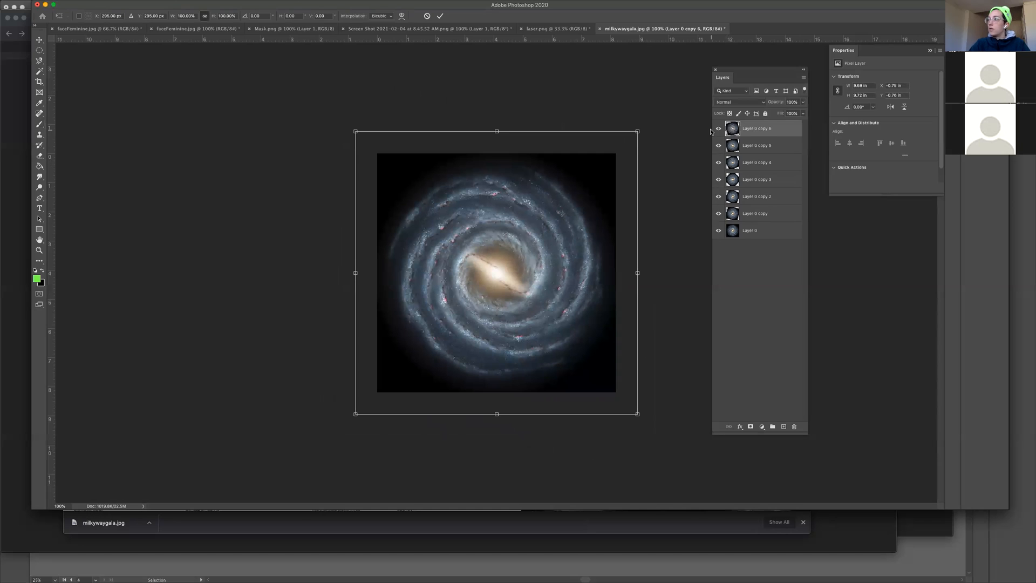
drag(662, 121, 665, 195)
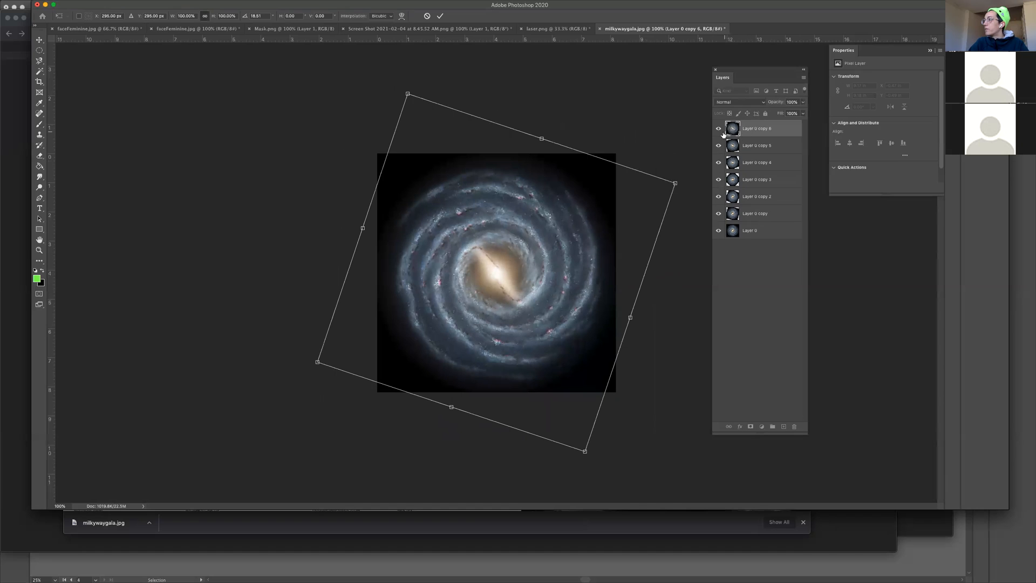
Preview the rotation frames by hiding the upper galaxy layers and revealing them again one at a time from the bottom up
drag(719, 131, 718, 162)
click(719, 232)
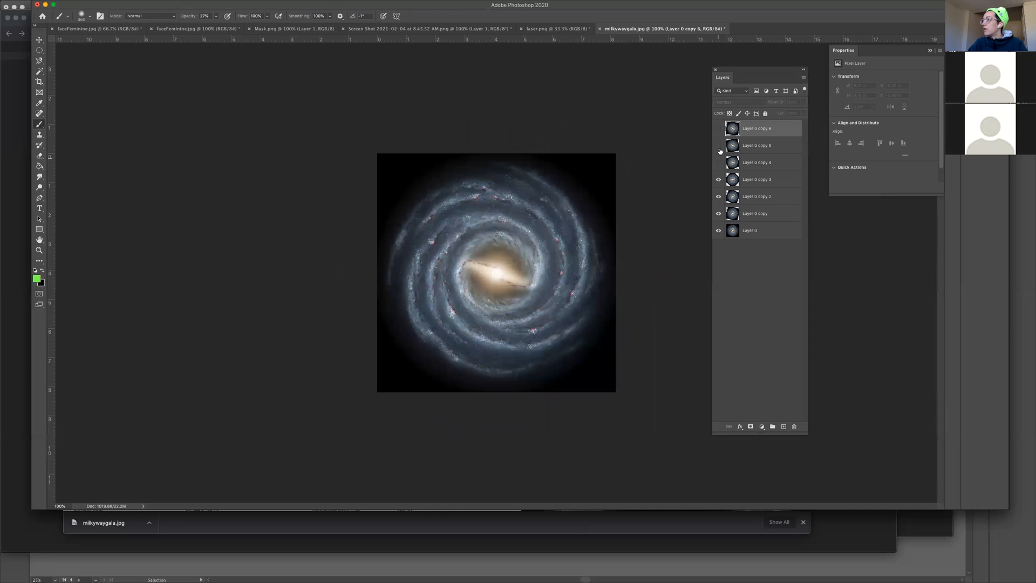
click(719, 162)
click(718, 145)
click(718, 128)
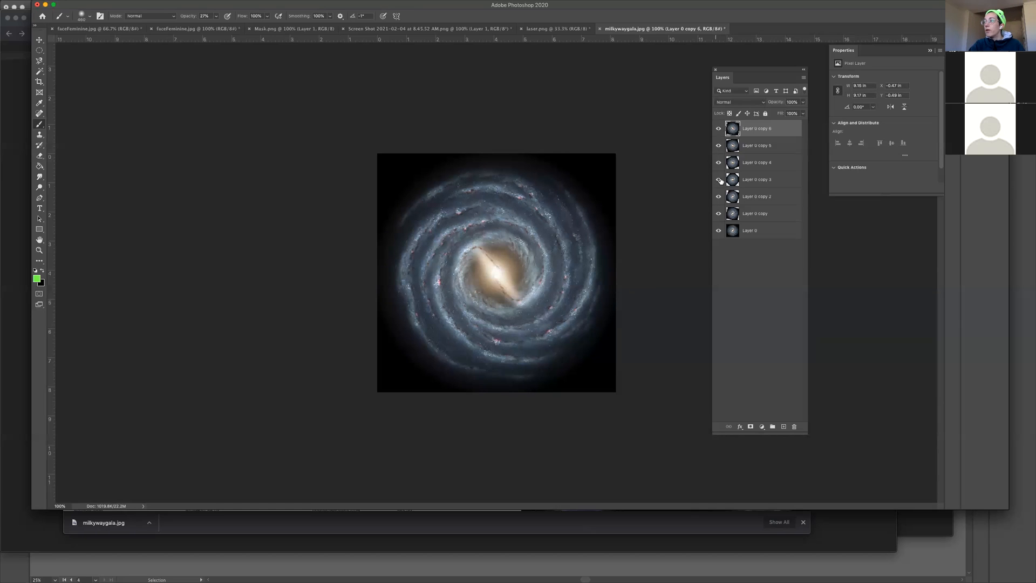
Add a Hue/Saturation adjustment with hue about +23 above Layer 0 copy and merge the adjustment with that layer
click(752, 233)
click(746, 212)
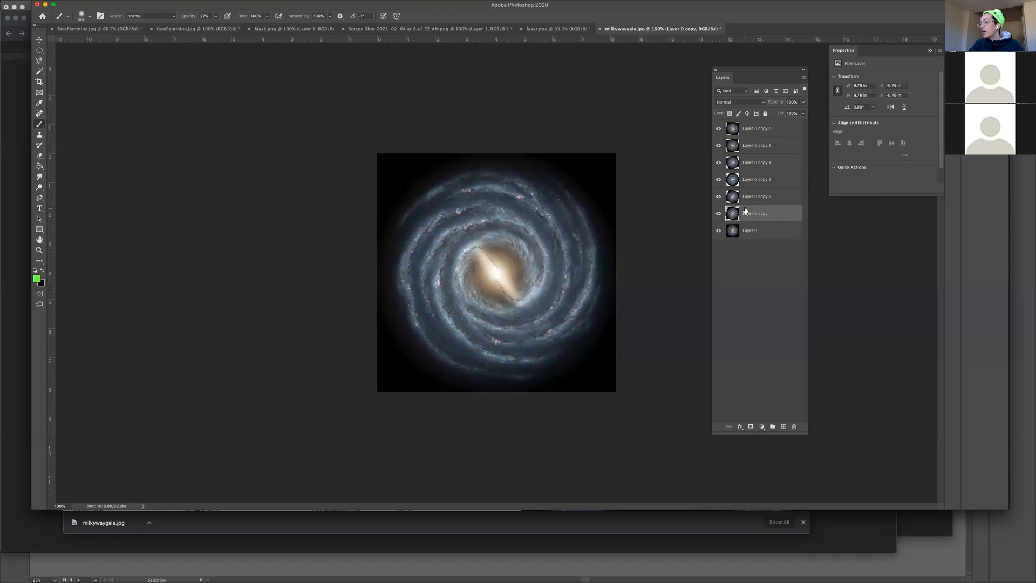
click(761, 428)
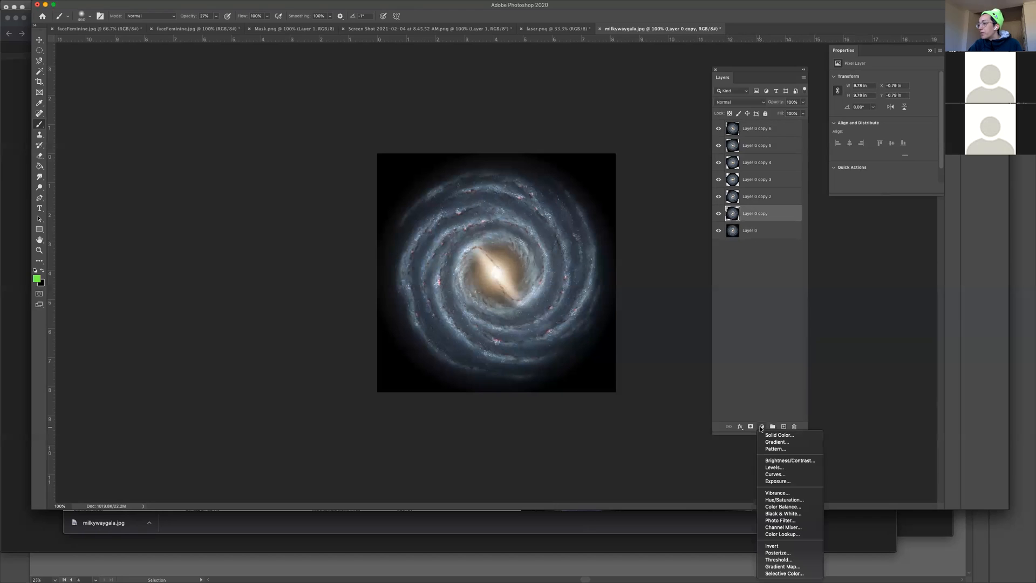
click(796, 499)
drag(883, 109, 893, 109)
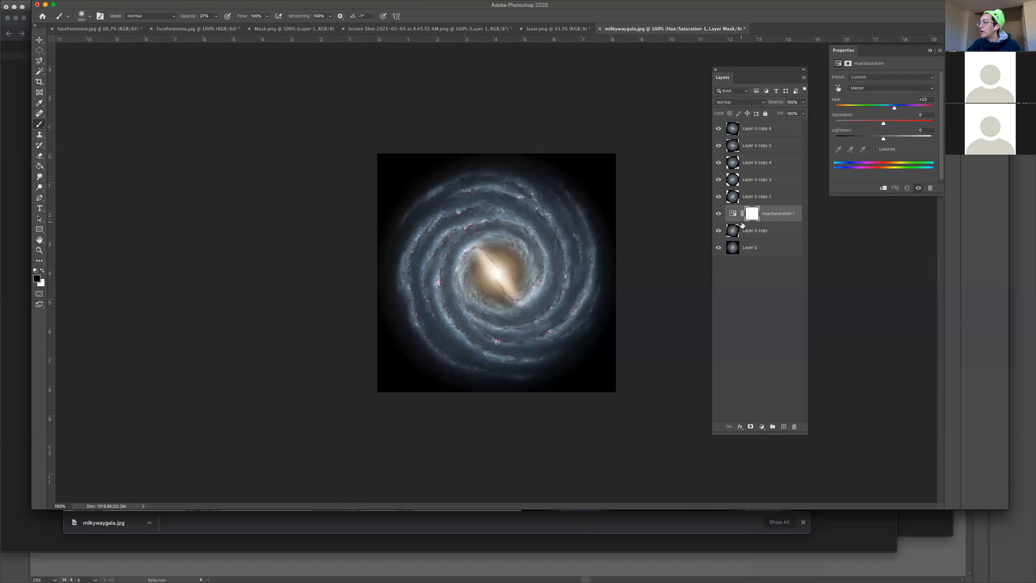
click(776, 232)
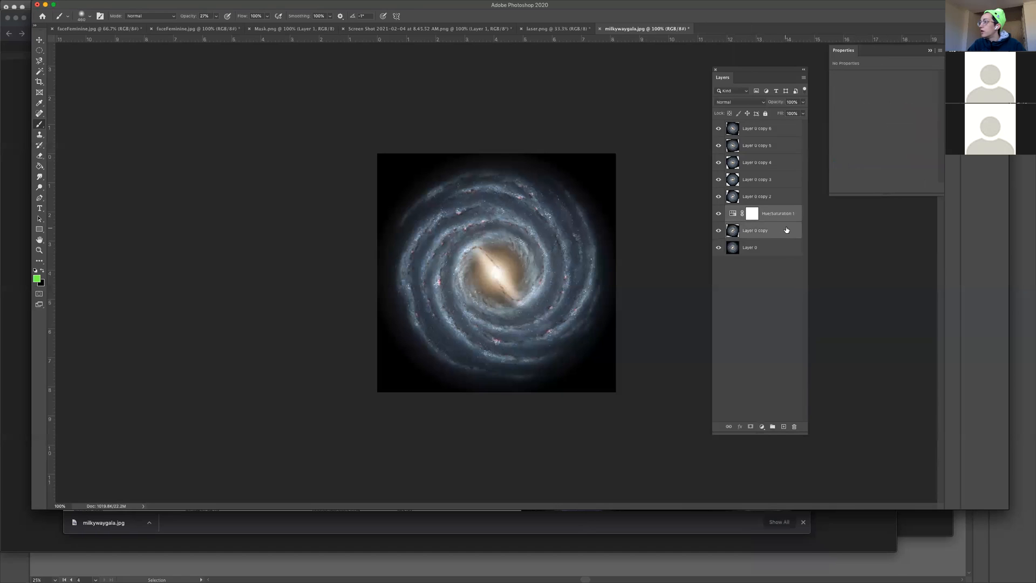
right_click(787, 230)
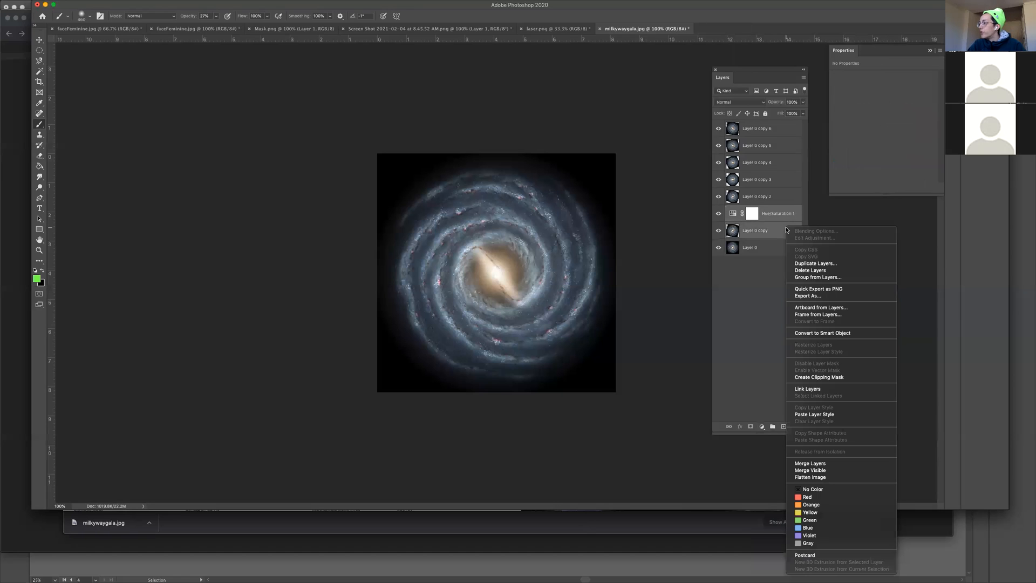
click(839, 468)
Add a Hue/Saturation adjustment with hue about +28 above Layer 0 copy 2 and merge the two layers
click(760, 196)
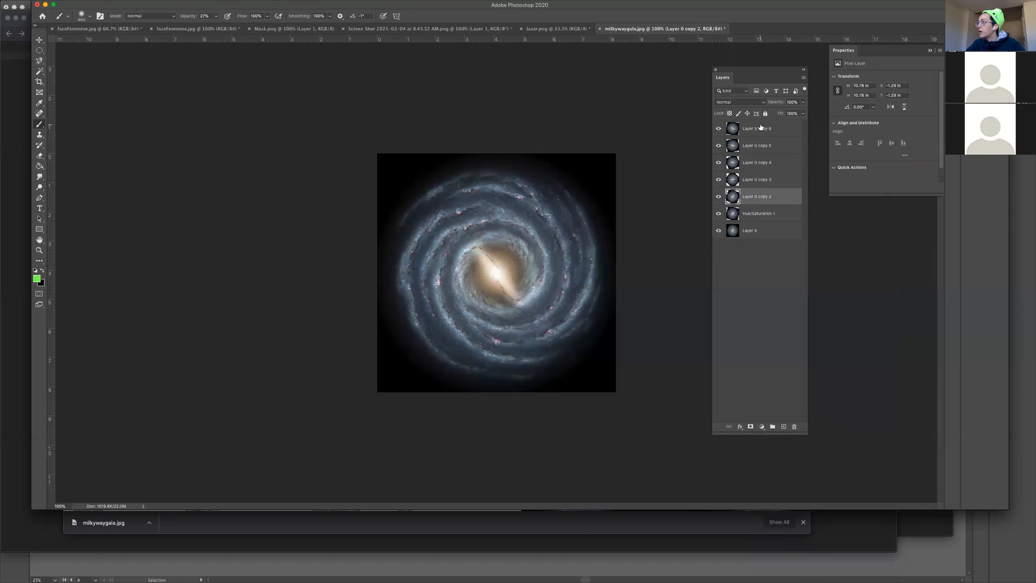
click(759, 427)
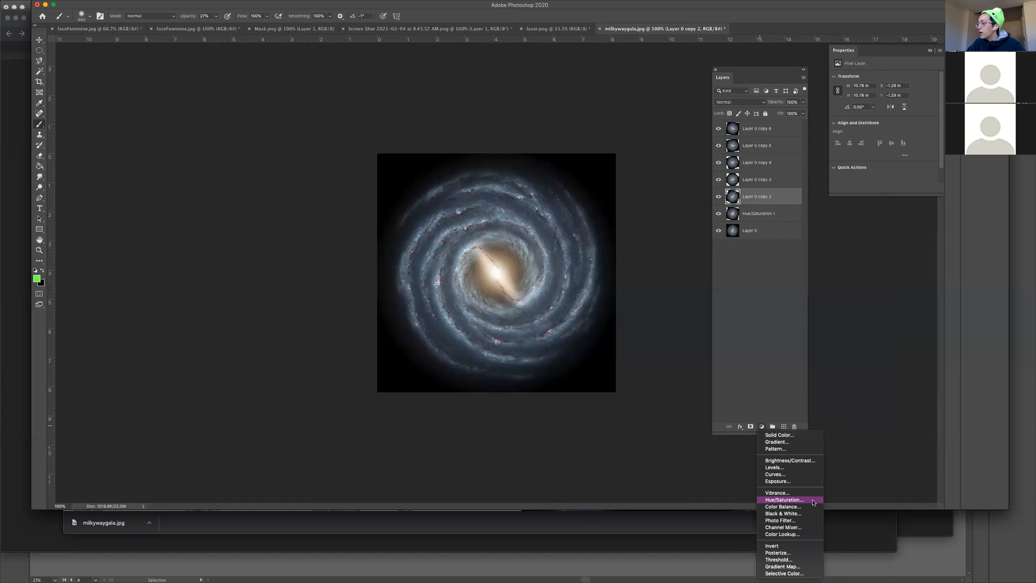
click(890, 166)
drag(886, 110, 897, 109)
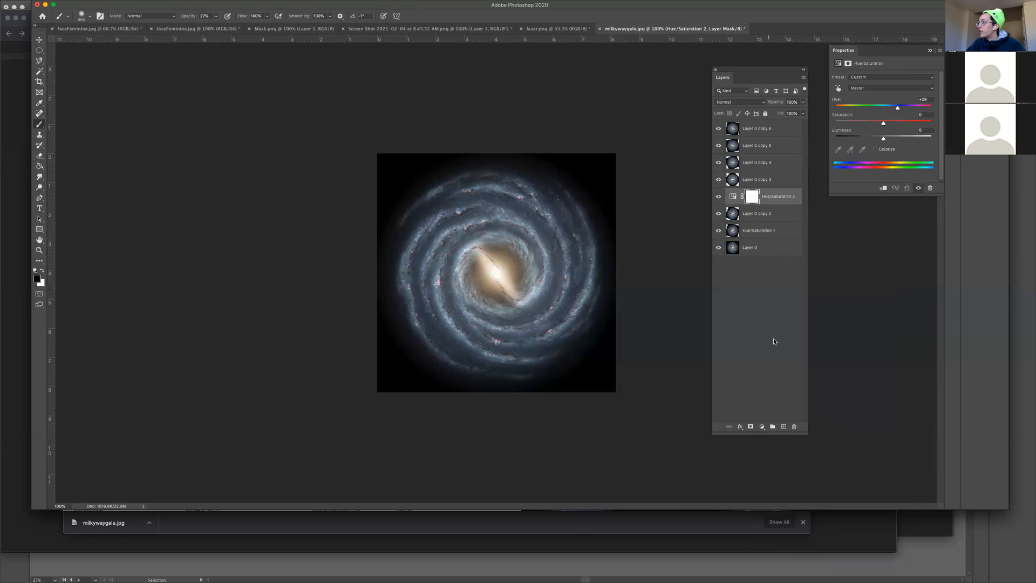
click(760, 214)
right_click(759, 215)
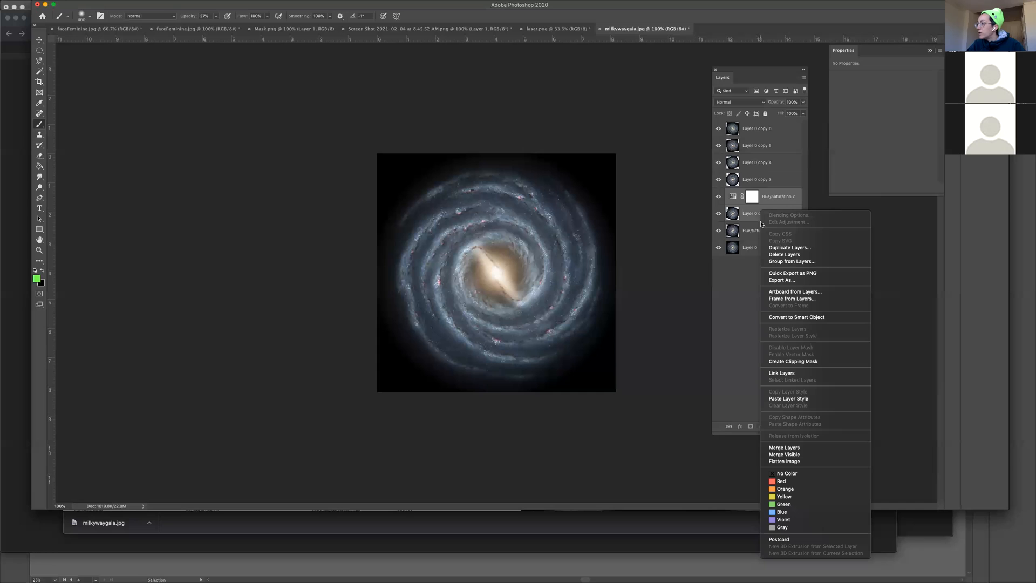
click(806, 447)
Hide Layer 0 copies 4 to 6, leaving Layer 0 copy 3 visible on top after comparing it with the recolored layers
drag(718, 130, 719, 174)
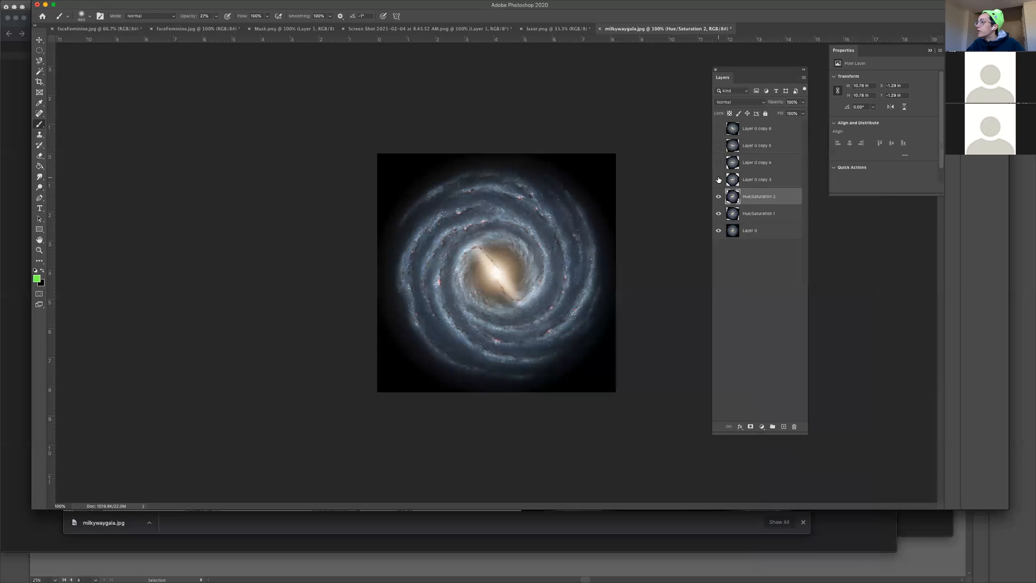
click(719, 180)
click(719, 198)
click(720, 198)
click(719, 181)
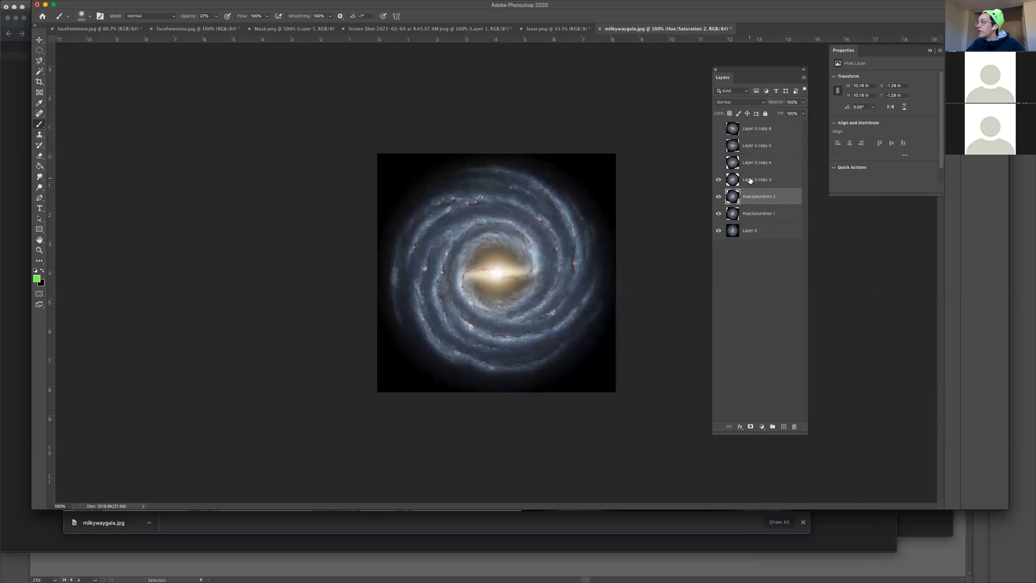
Add a Hue/Saturation adjustment with hue about +64 above Layer 0 copy 3 and merge it into that layer
click(749, 180)
click(762, 426)
click(793, 500)
drag(891, 108, 910, 109)
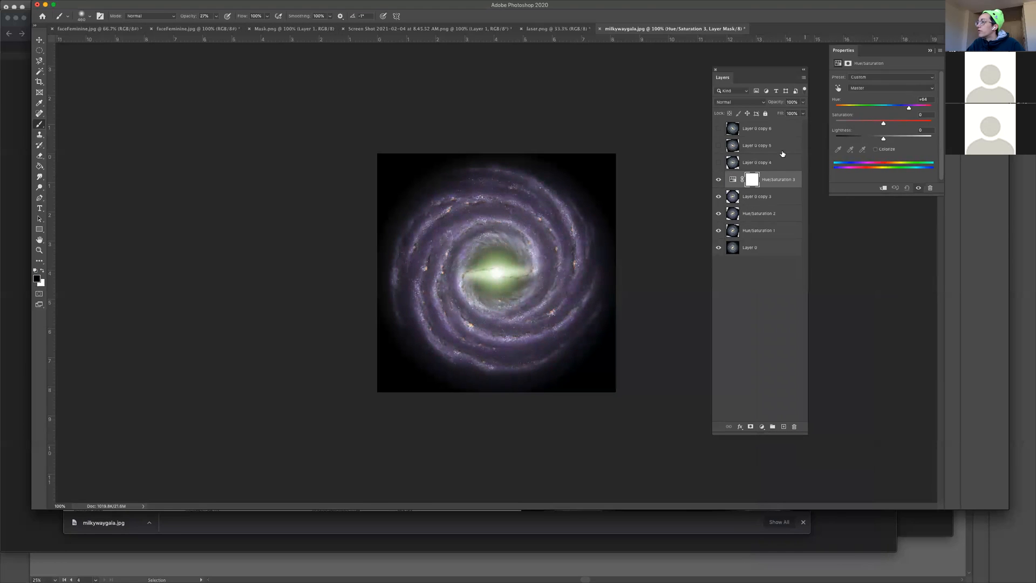
right_click(794, 198)
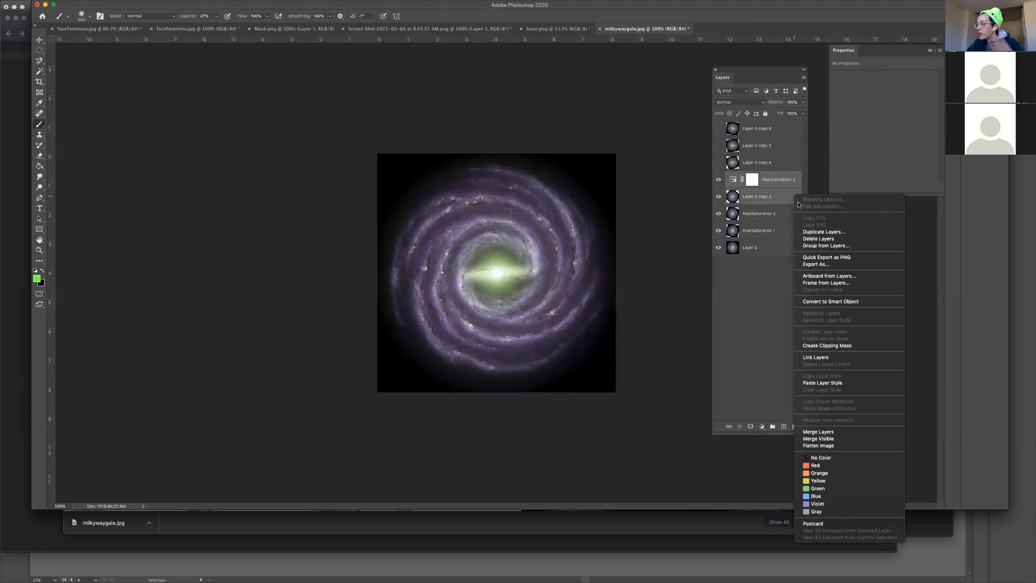
click(855, 432)
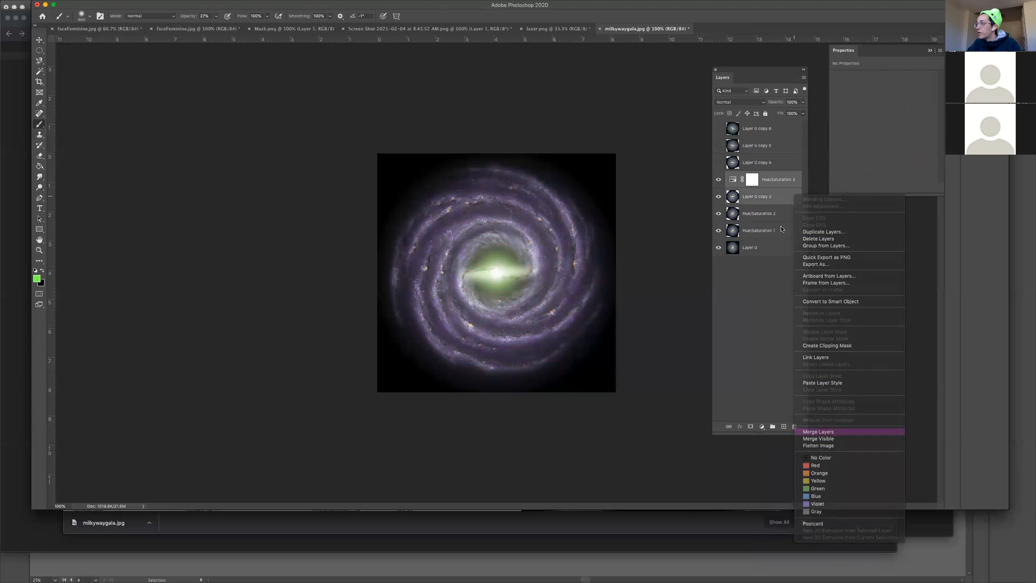
Show Layer 0 copy 4, add a Hue/Saturation adjustment with hue about +166 above it, and merge the two layers
click(719, 164)
click(763, 164)
click(762, 426)
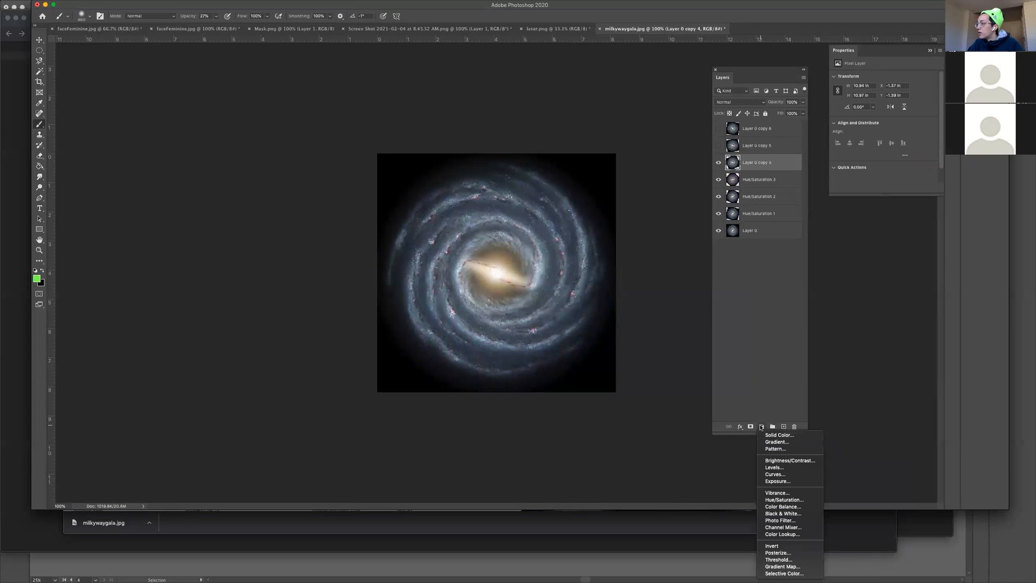
click(784, 500)
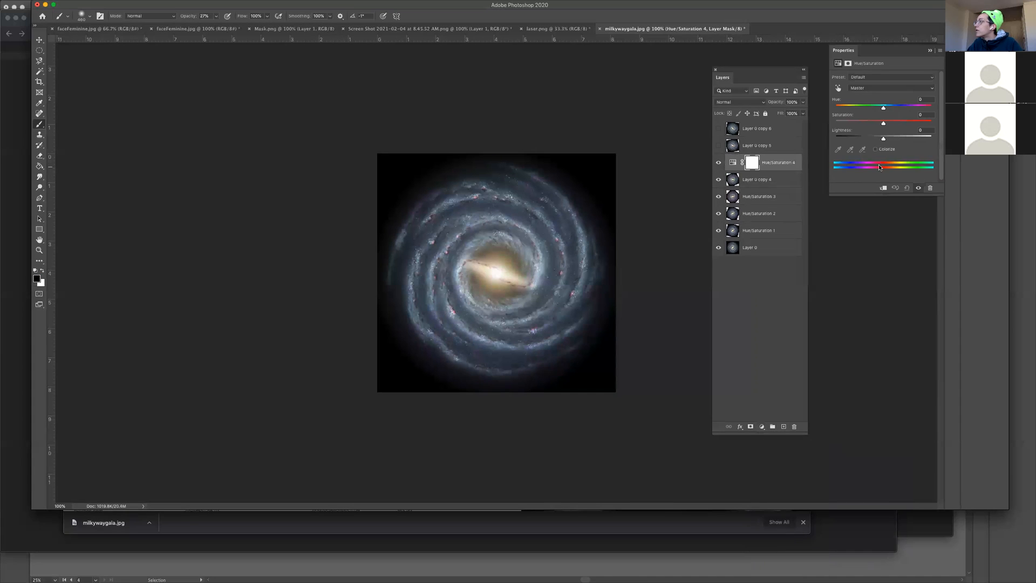
drag(883, 108, 927, 109)
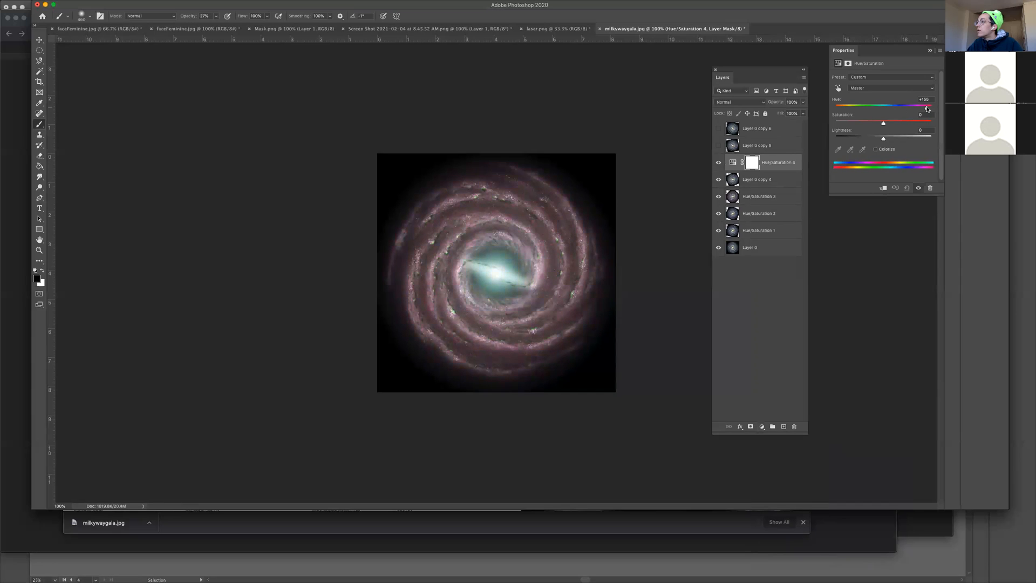
click(718, 164)
click(718, 164)
click(785, 174)
right_click(787, 166)
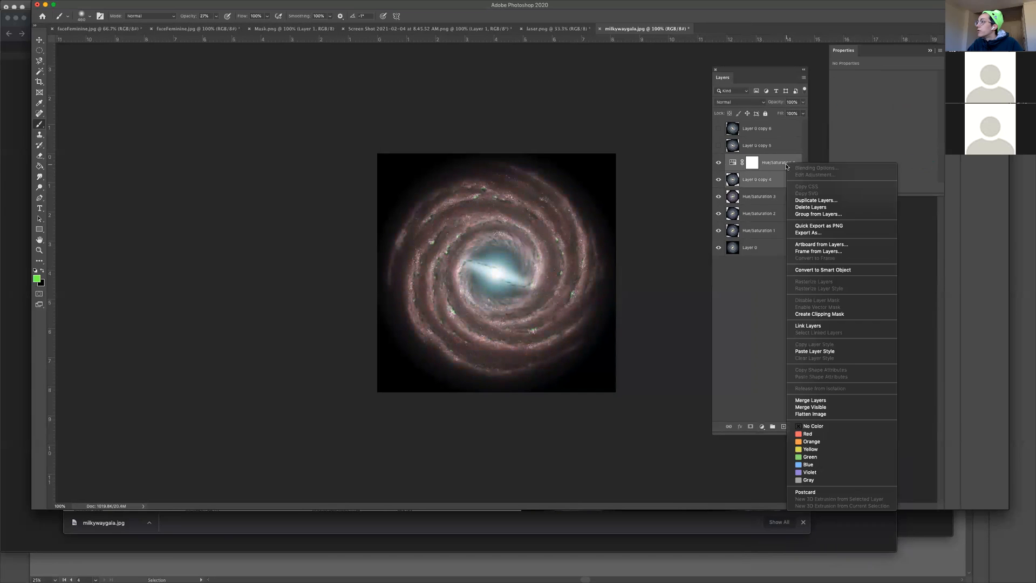
click(815, 400)
Show Layer 0 copy 5 and add a Hue/Saturation adjustment with hue about +150 above it
click(755, 147)
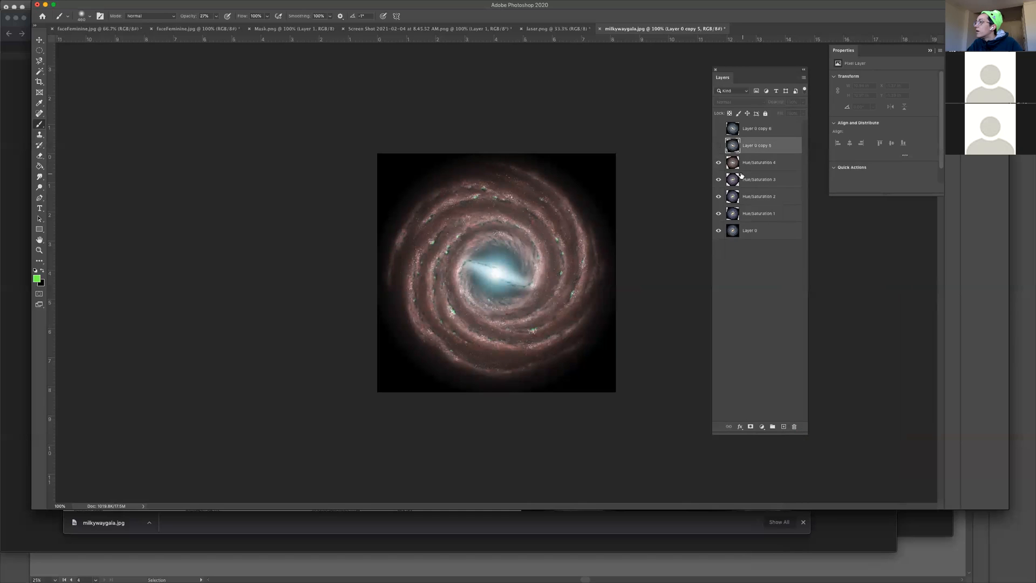
mouse_move(718, 163)
mouse_down()
mouse_move(719, 196)
mouse_move(718, 163)
mouse_up()
click(718, 146)
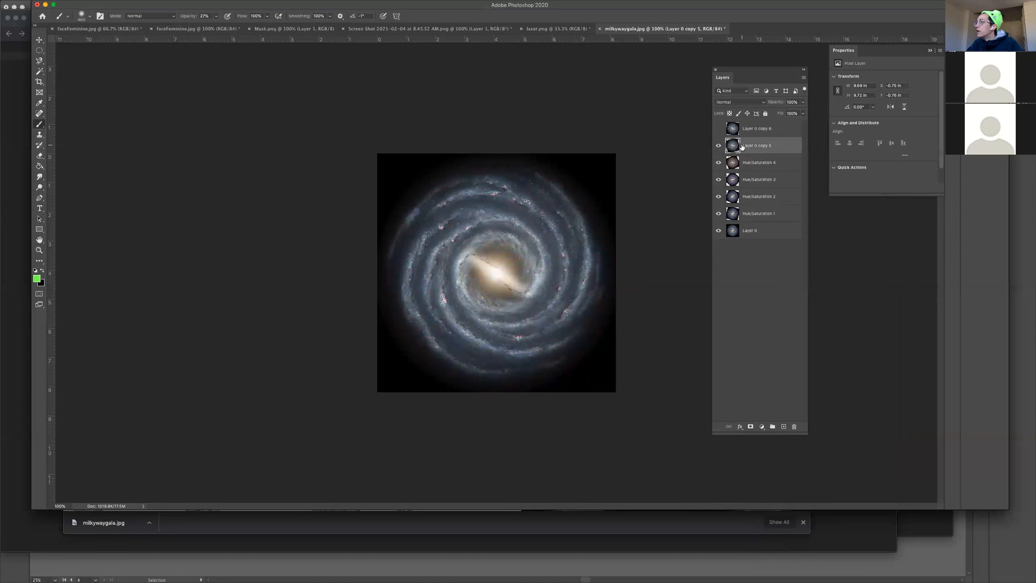
click(762, 427)
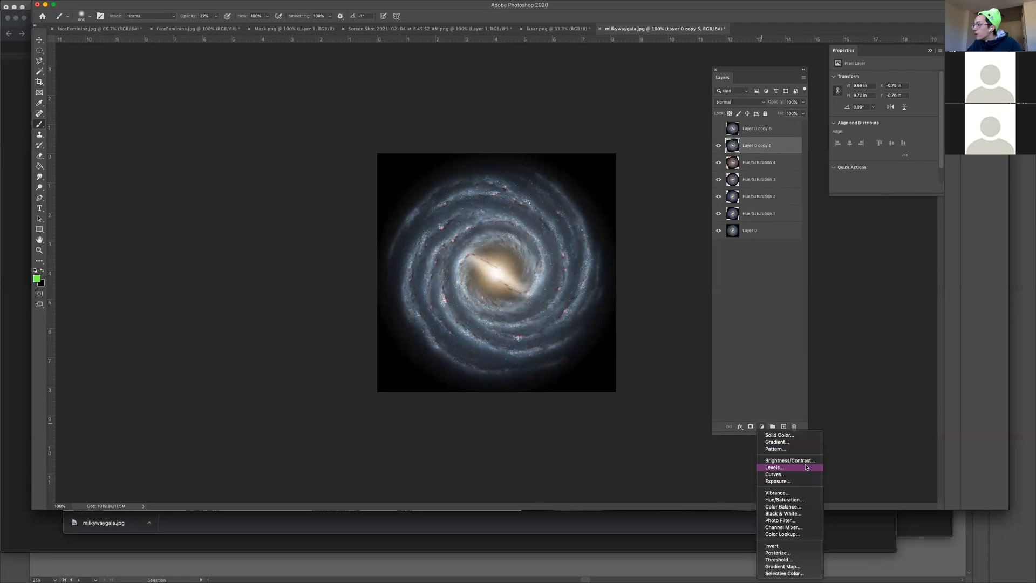
click(803, 500)
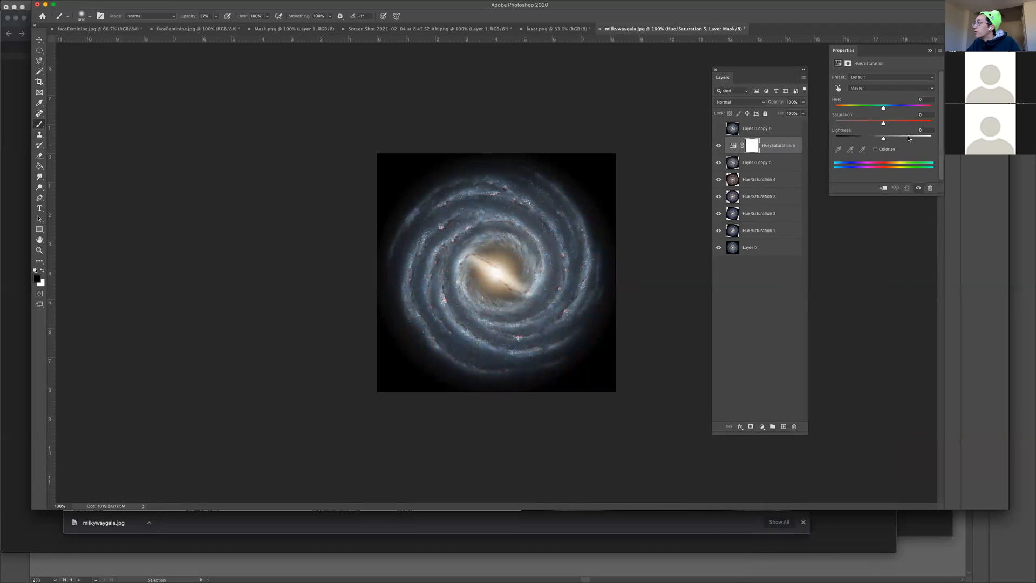
drag(883, 107, 932, 110)
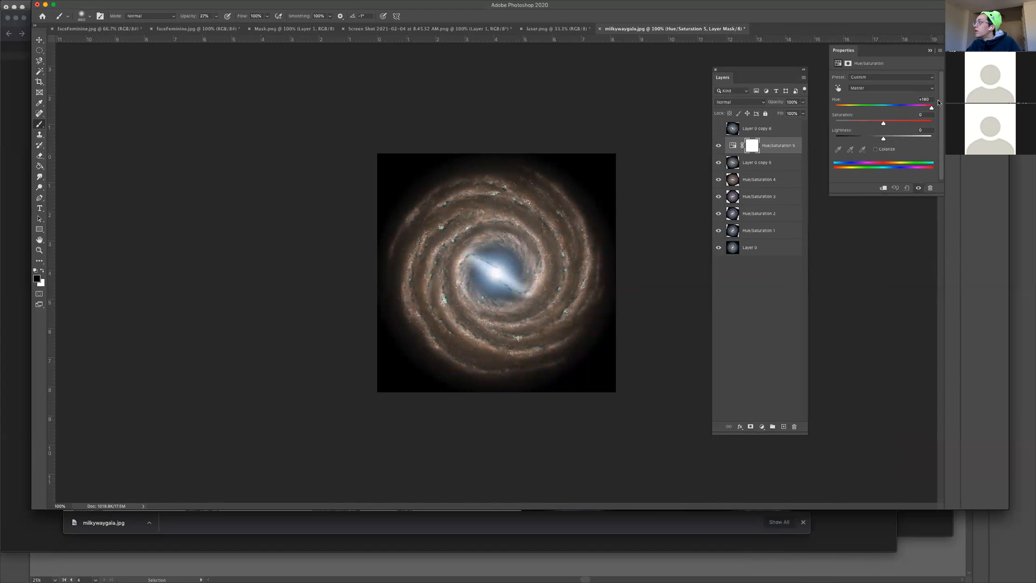
drag(932, 108, 926, 109)
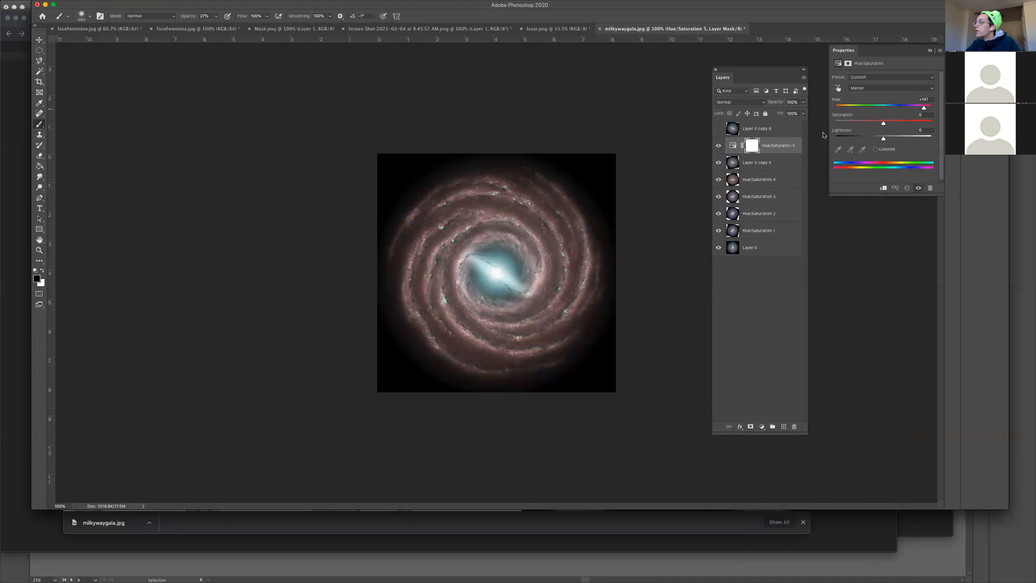
Clip the new Hue/Saturation adjustment to Layer 0 copy 5 and compare the layer's visibility on and off
click(718, 145)
click(719, 145)
click(718, 162)
click(718, 163)
key(super+alt+g)
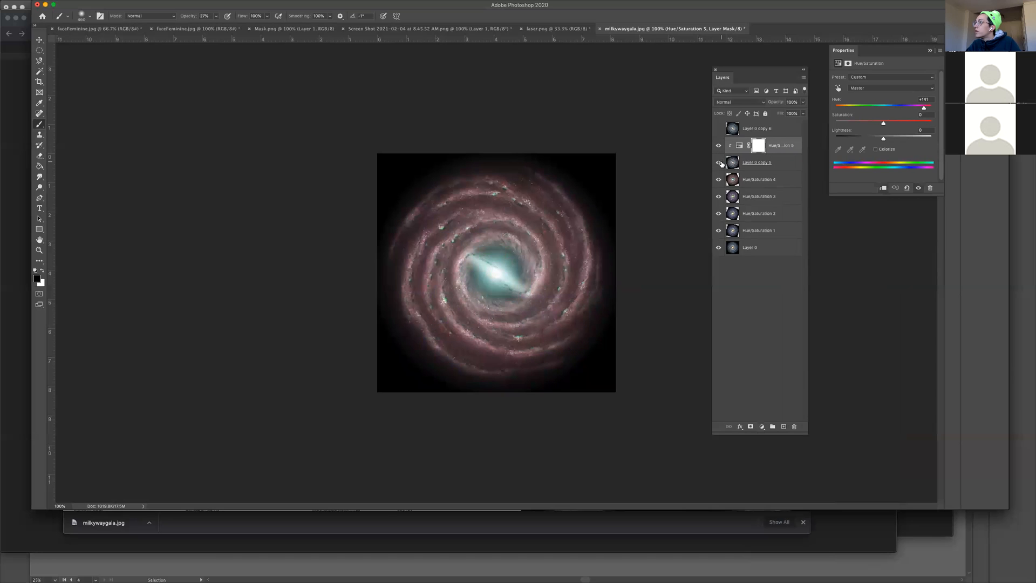
click(718, 163)
click(718, 163)
Merge the clipped Hue/Saturation adjustment with Layer 0 copy 5
click(793, 163)
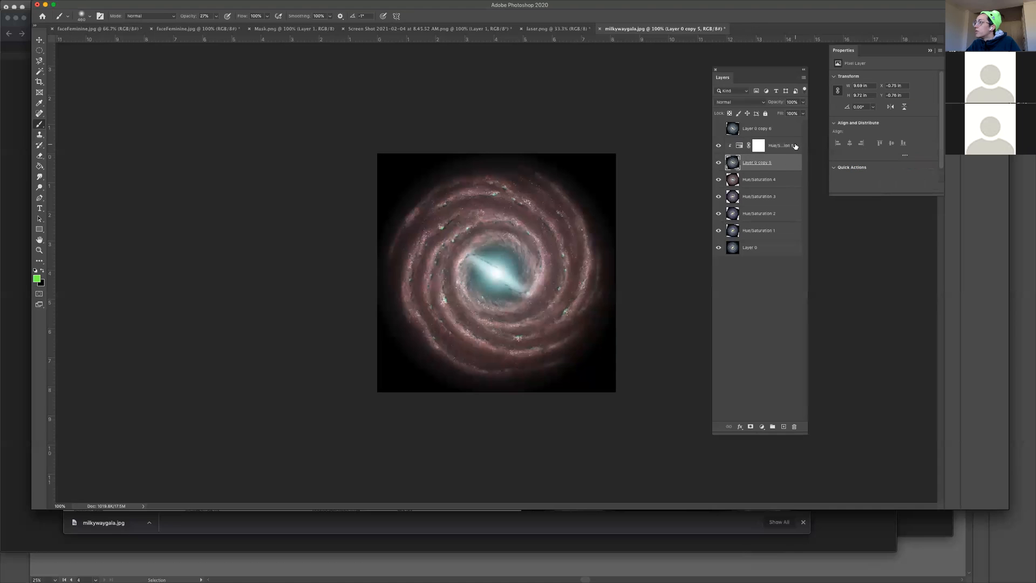
shift+click(795, 146)
right_click(789, 163)
click(862, 406)
key(super+z)
right_click(792, 162)
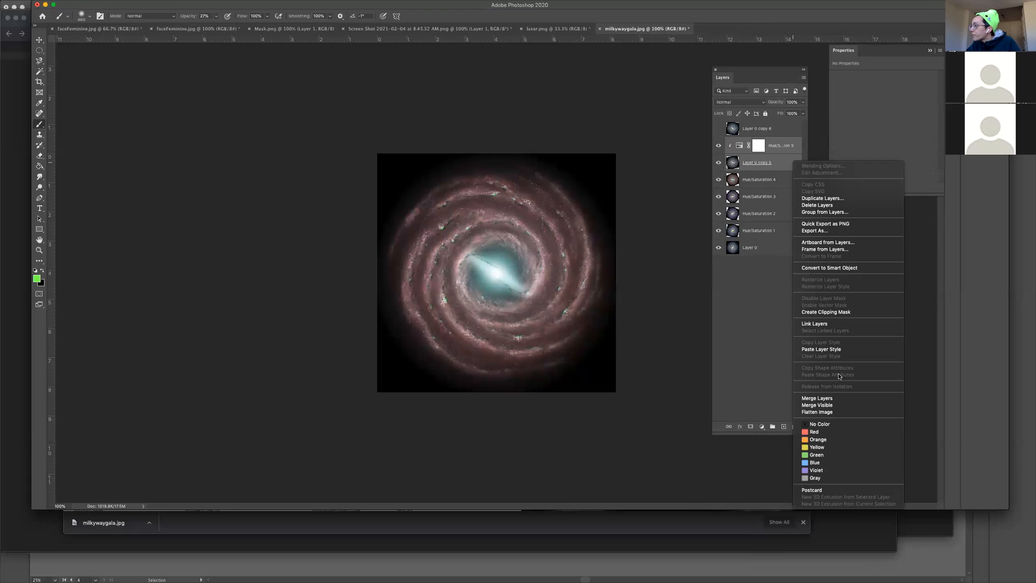
click(838, 398)
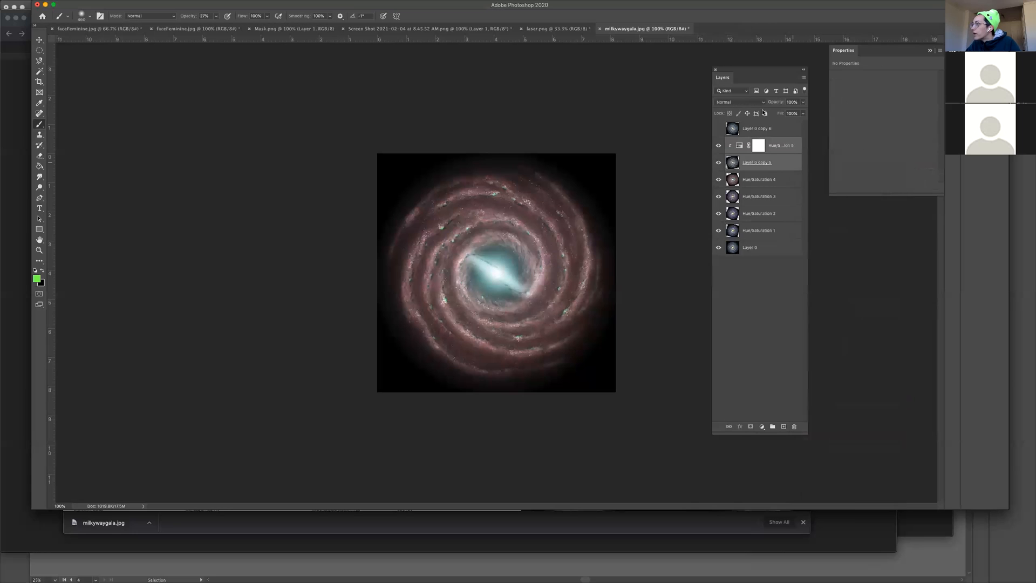
Show Layer 0 copy 6, clip a Hue/Saturation adjustment with hue +180 to it, and merge the two layers
click(718, 128)
click(784, 130)
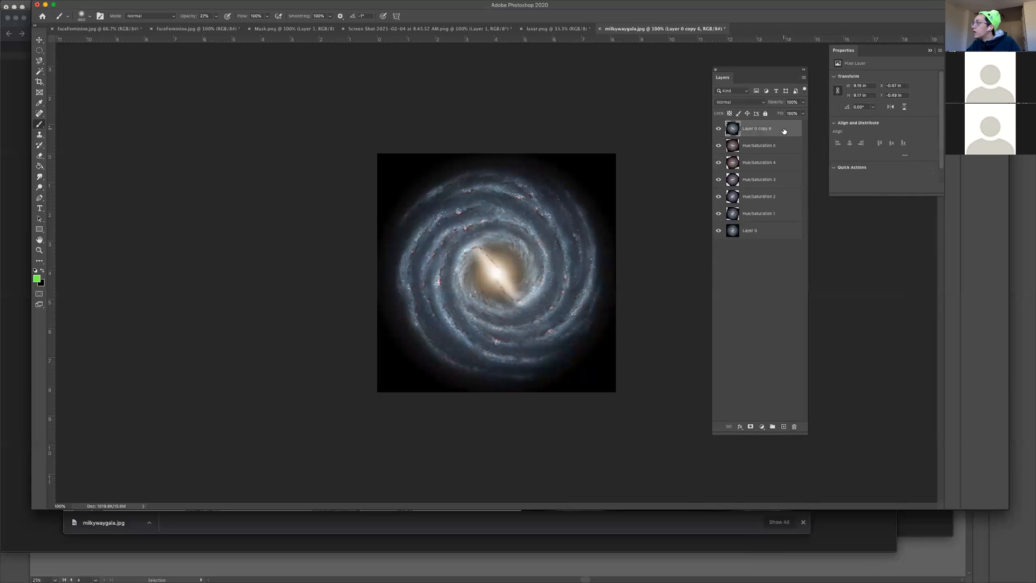
click(762, 426)
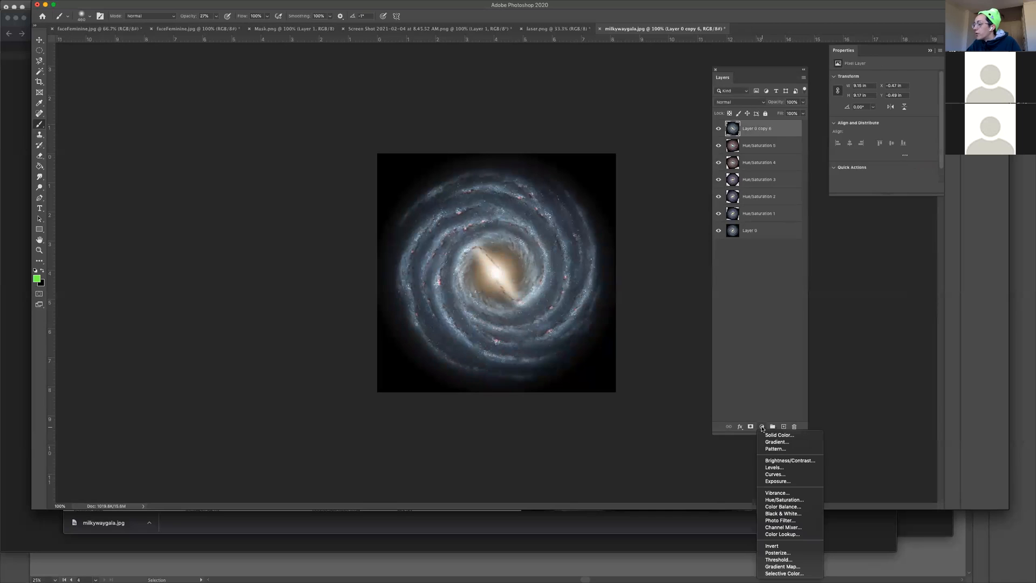
click(784, 500)
drag(882, 111, 934, 108)
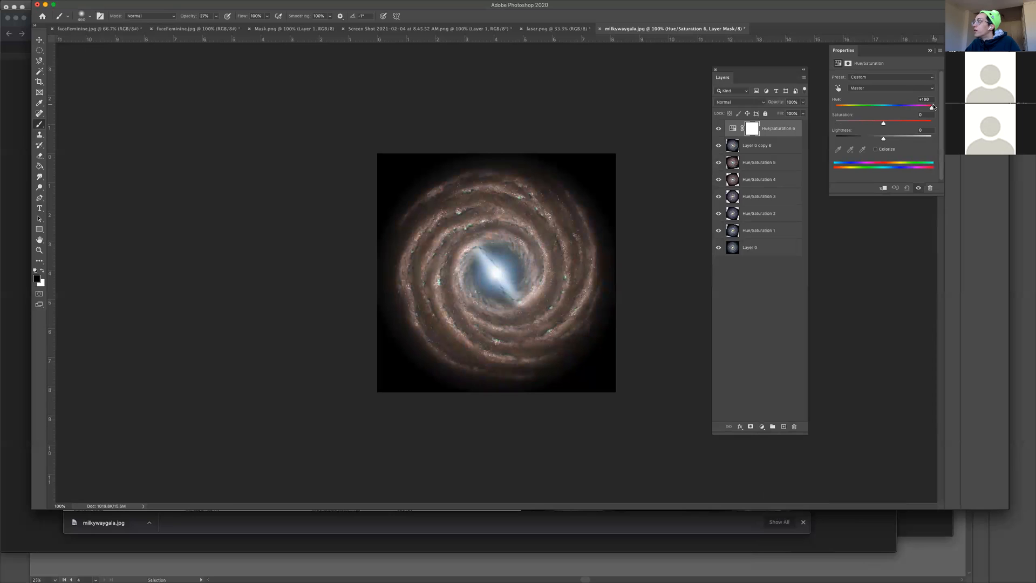
alt+click(772, 135)
right_click(785, 145)
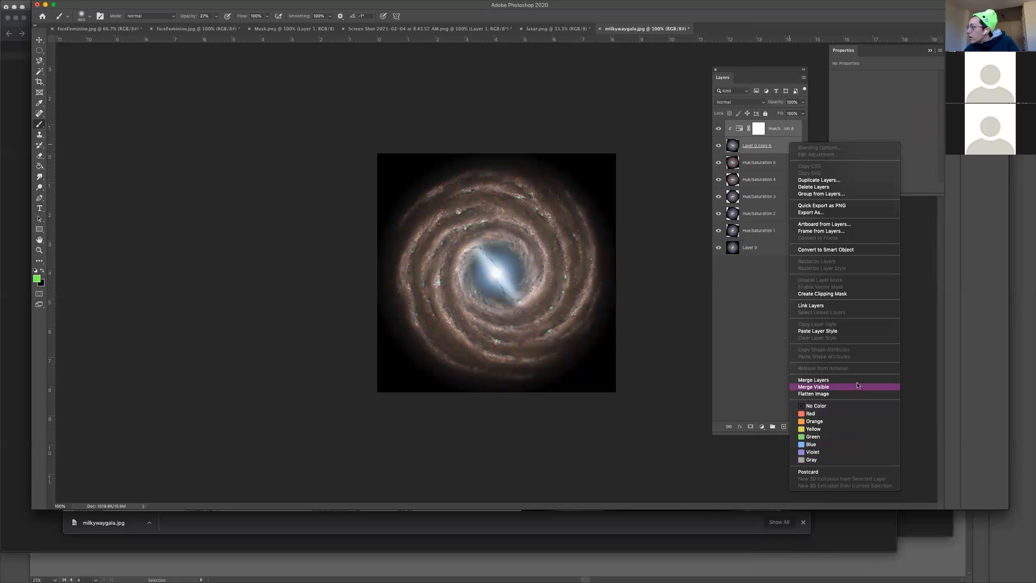
click(740, 261)
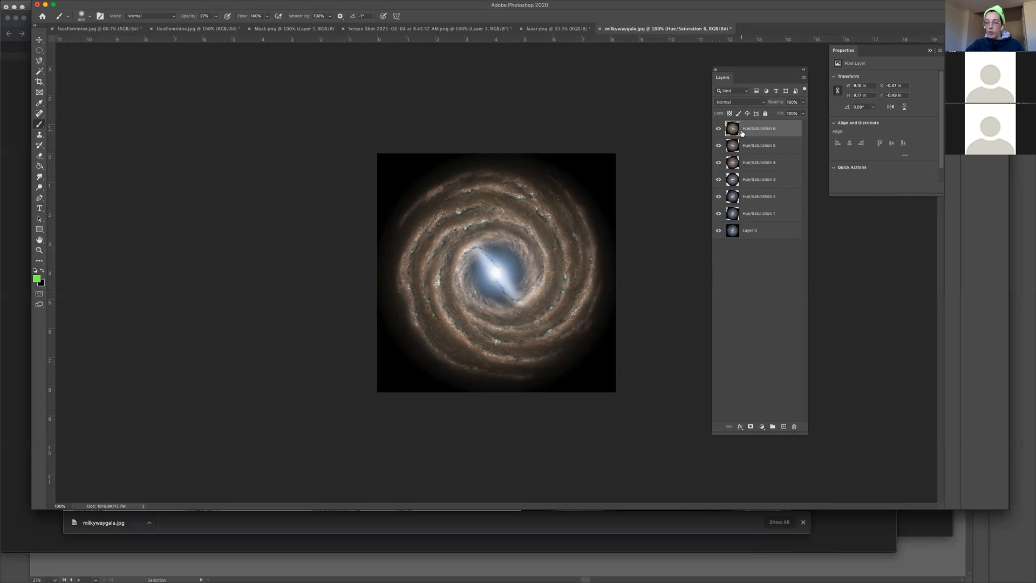
Quick-export all layers from Layer 0 to Hue/Saturation 6 as PNG files into a new folder named galaxy inside Downloads
shift+click(748, 232)
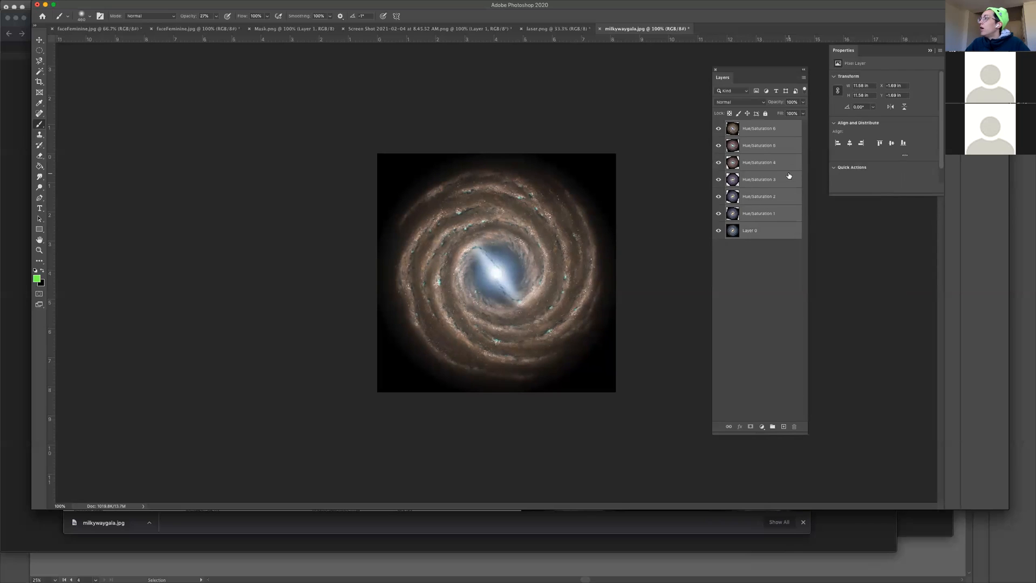
click(804, 79)
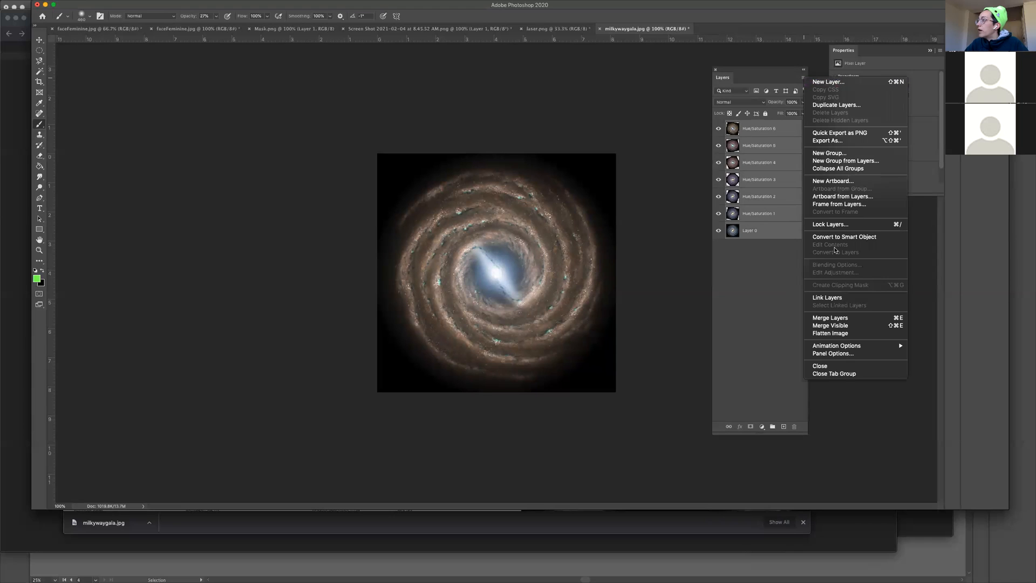
click(855, 135)
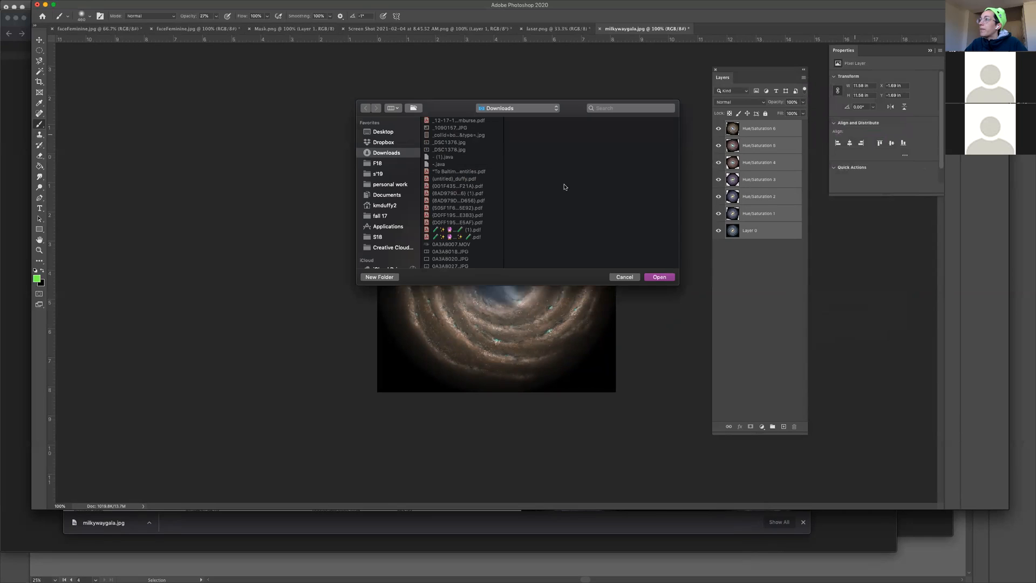
click(380, 277)
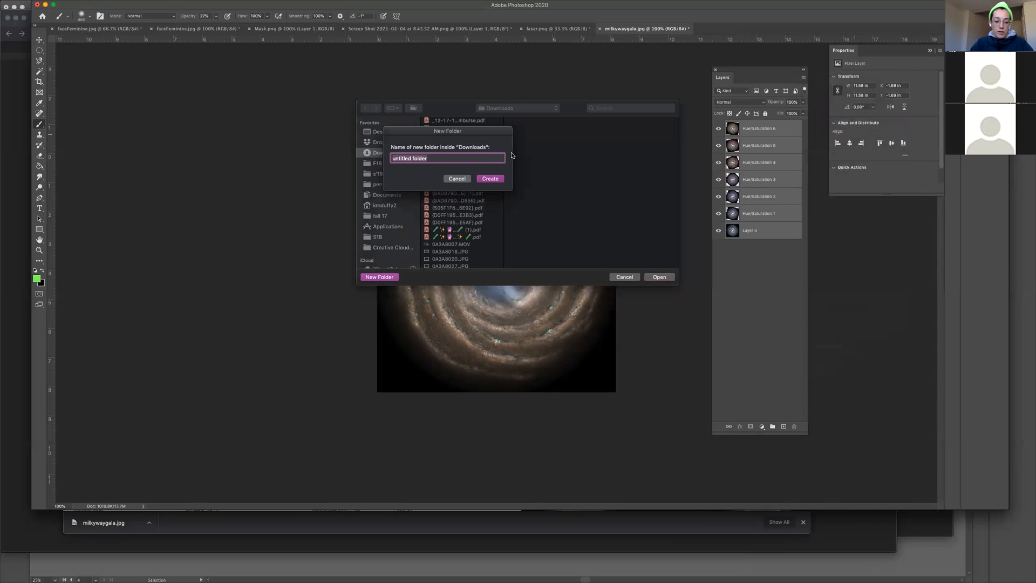
text(galaxy)
click(492, 183)
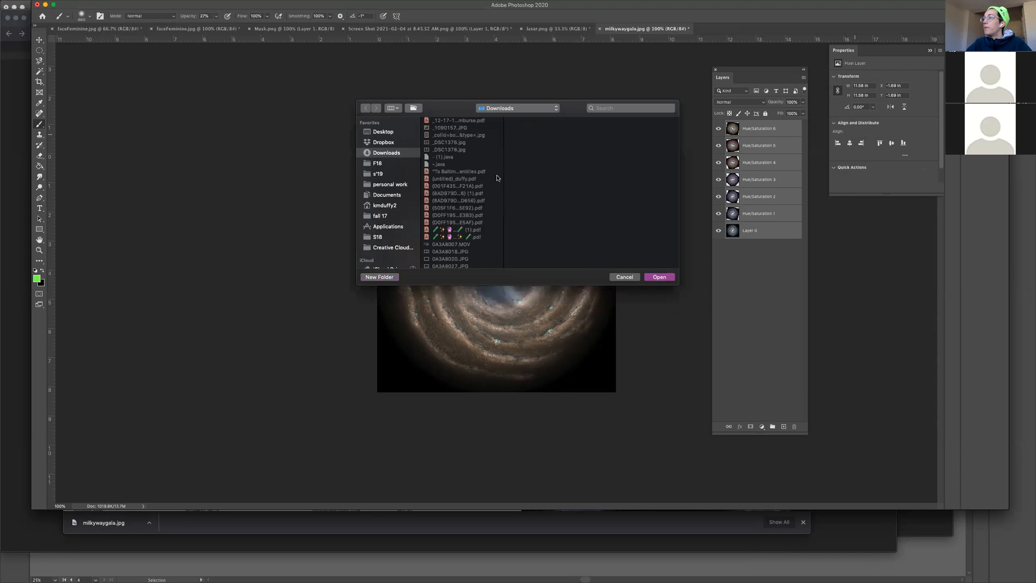
click(662, 277)
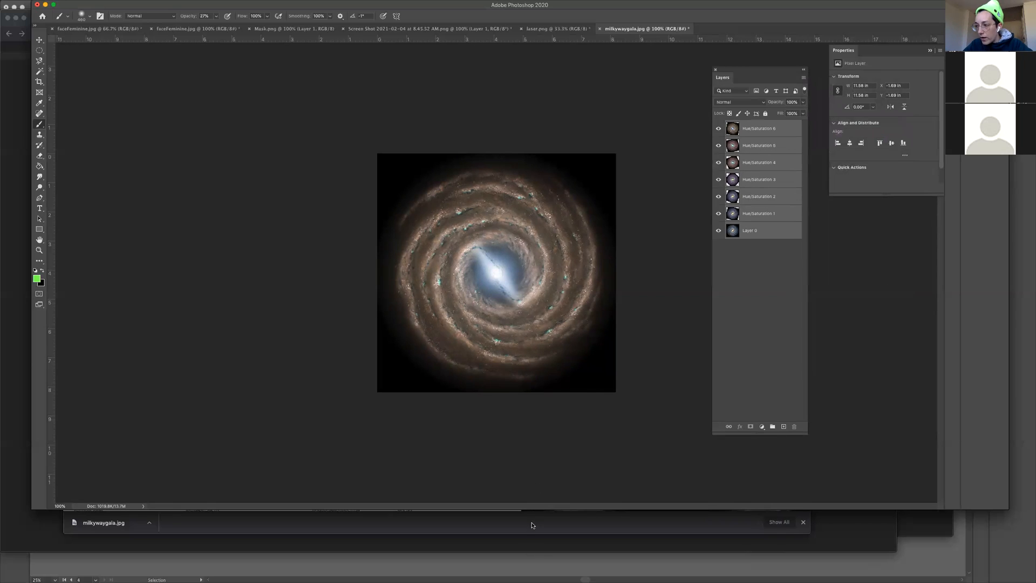
Switch to the Background project in Spark AR Studio and add an animation sequence asset named galaxy
click(570, 576)
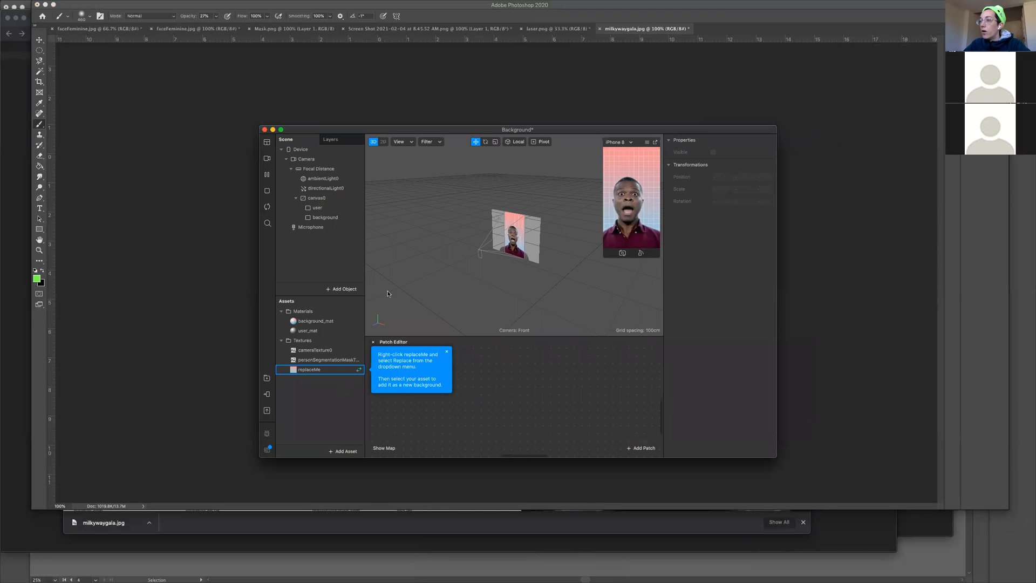
click(315, 219)
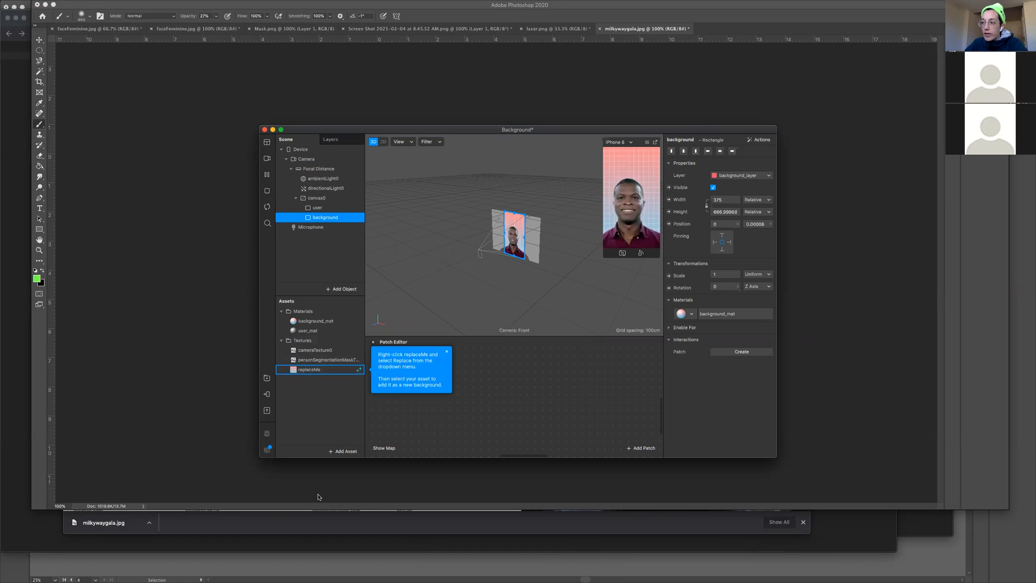
click(341, 452)
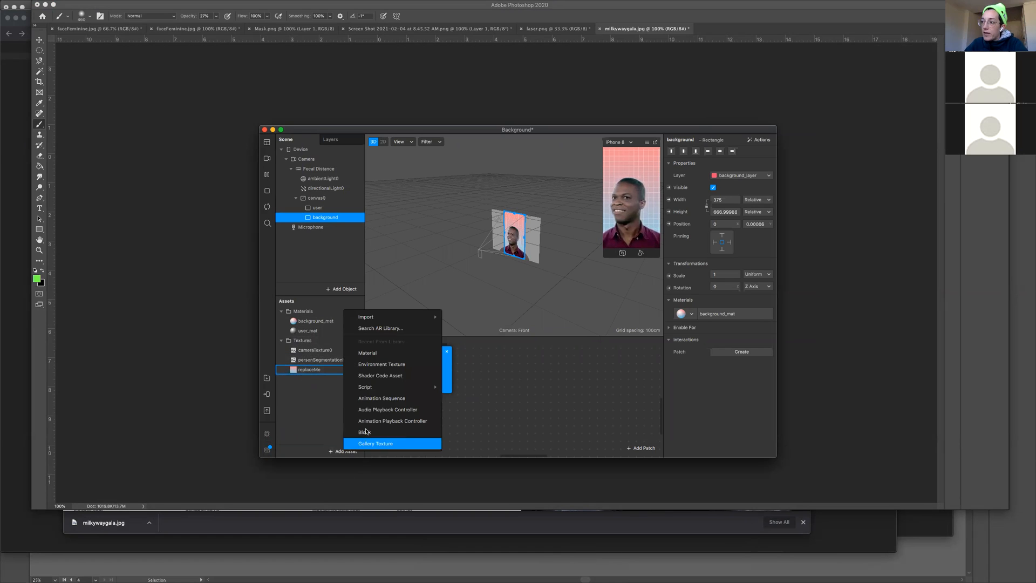
click(372, 398)
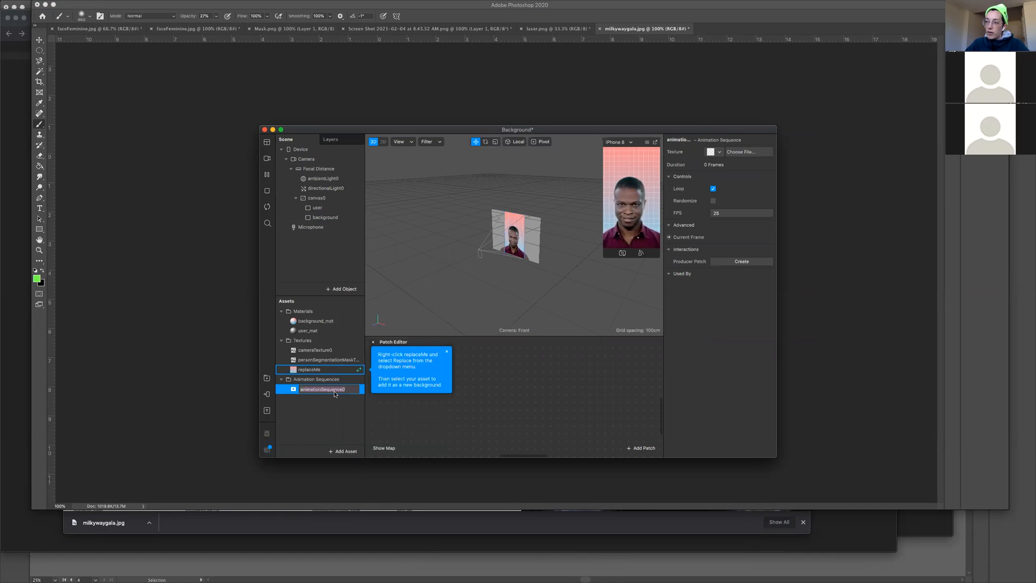
text(galaxy)
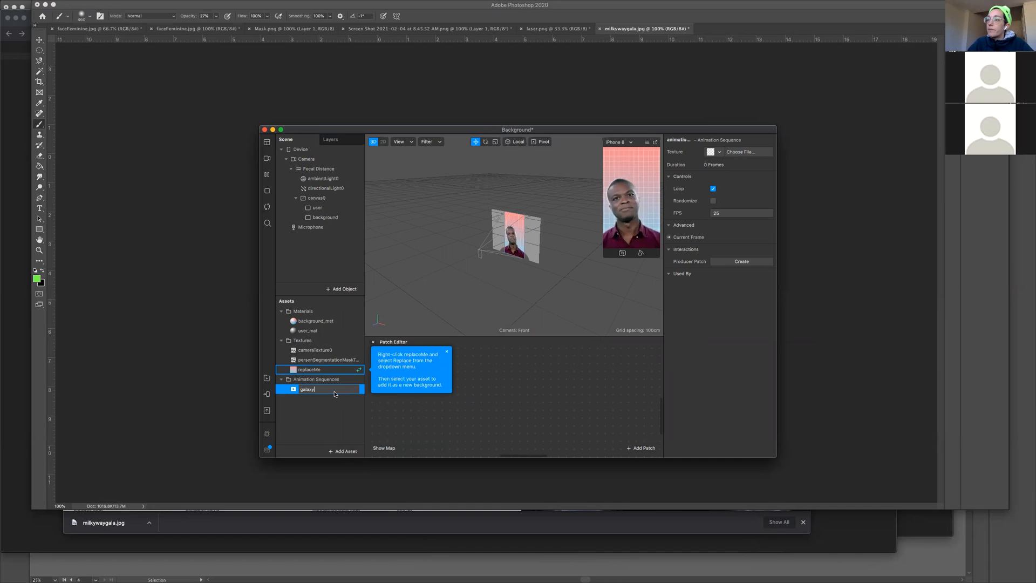
click(338, 389)
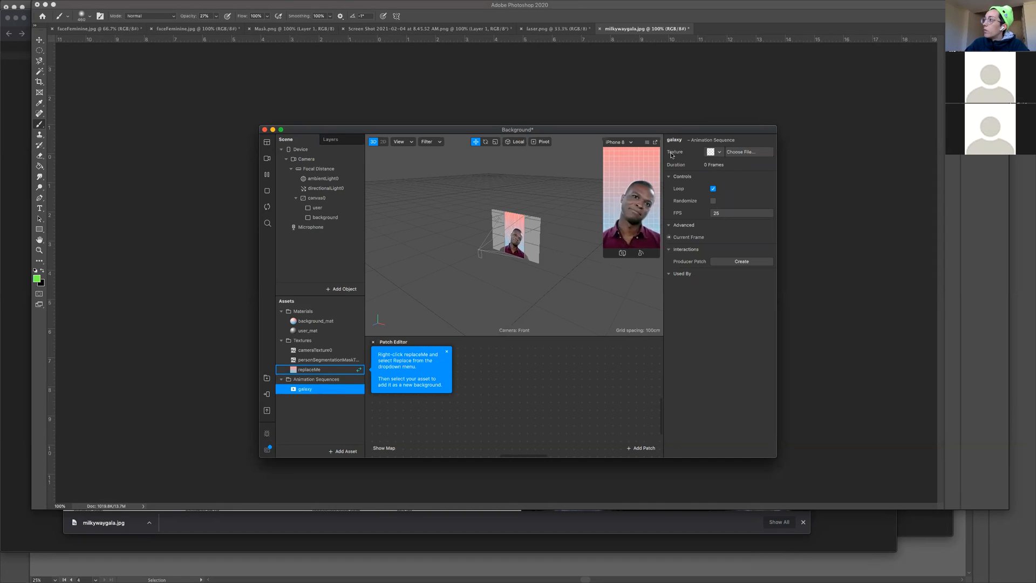
Browse the images folder and the Desktop for the exported galaxy frames to use as the animation sequence's texture
click(751, 154)
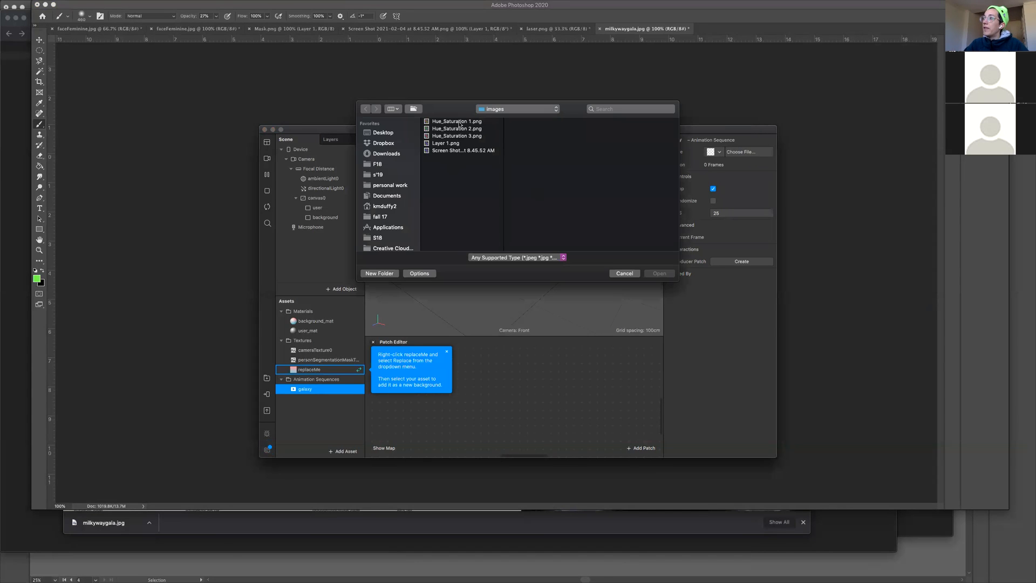
click(459, 122)
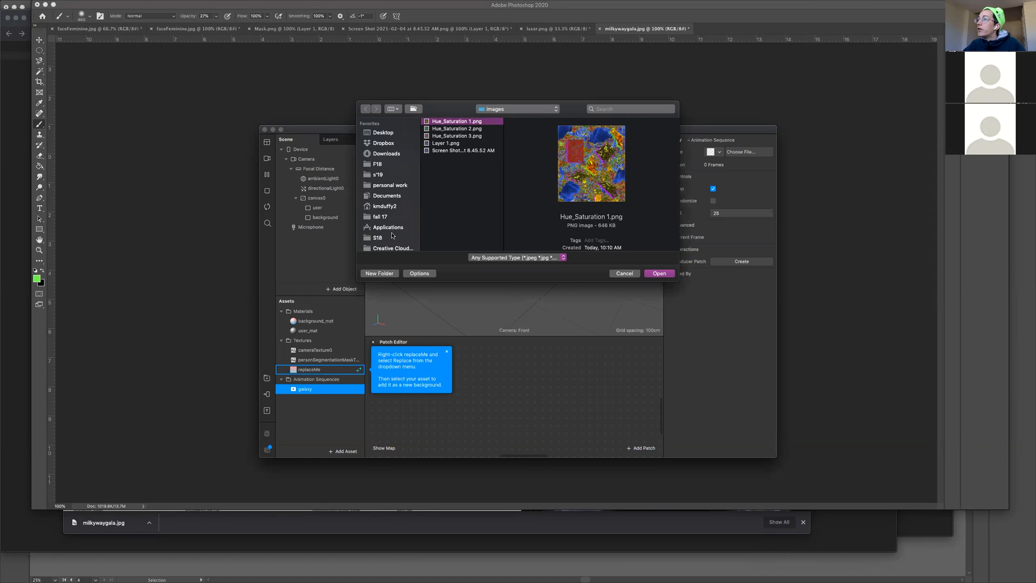
click(383, 133)
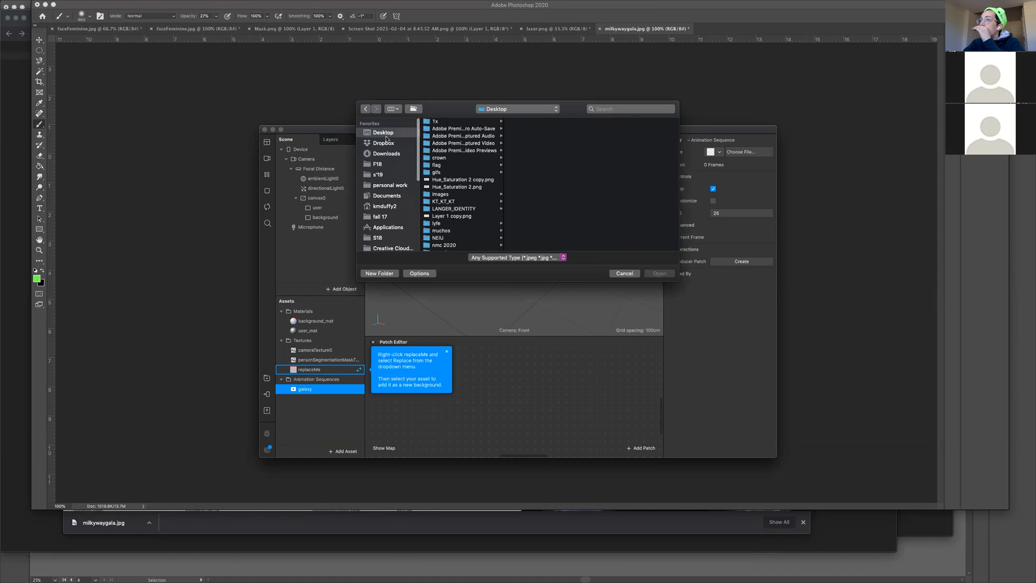
scroll(458, 229, down, 5)
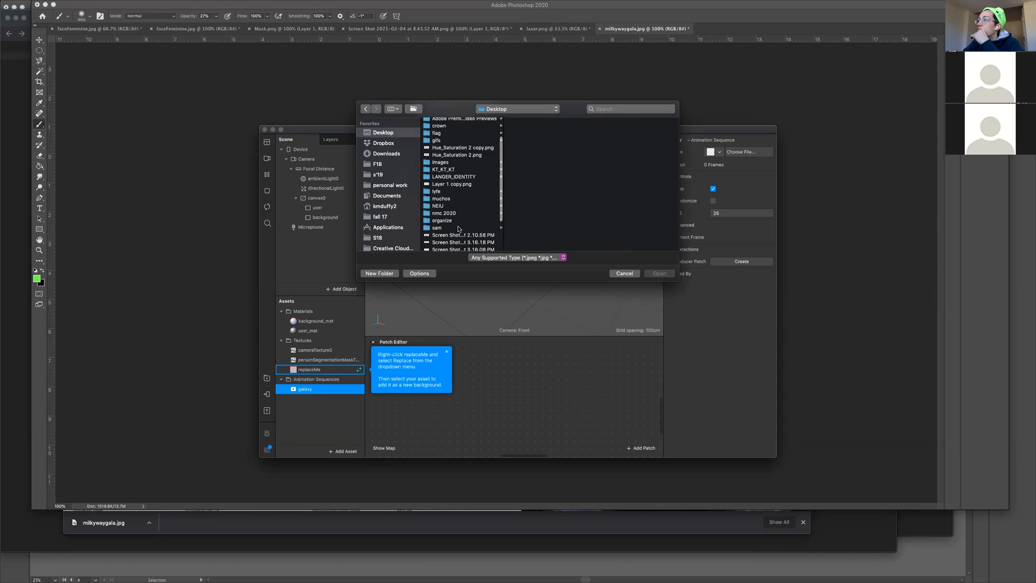
scroll(458, 229, up, 5)
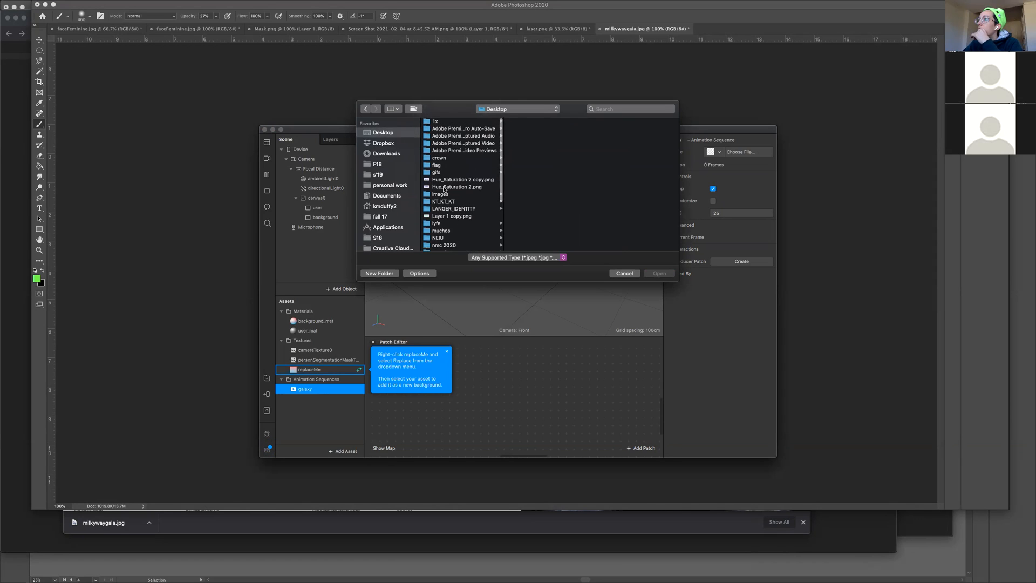
scroll(446, 210, down, 5)
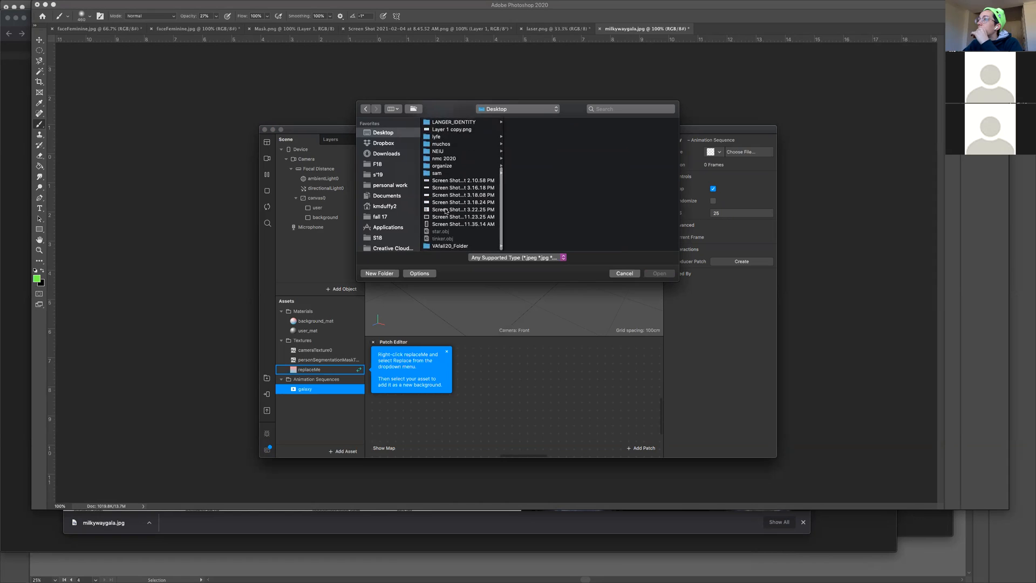
scroll(444, 197, up, 5)
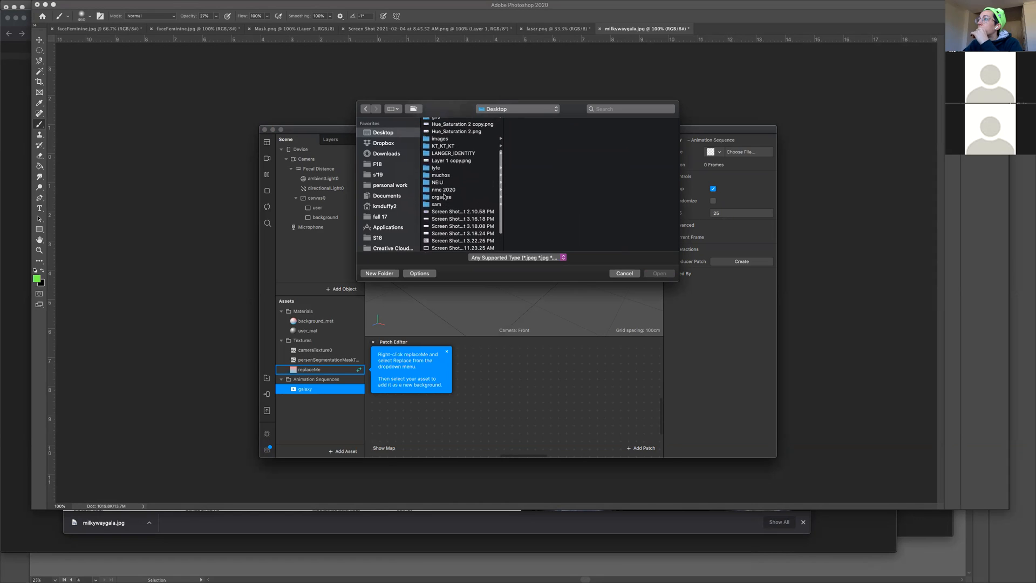
click(446, 122)
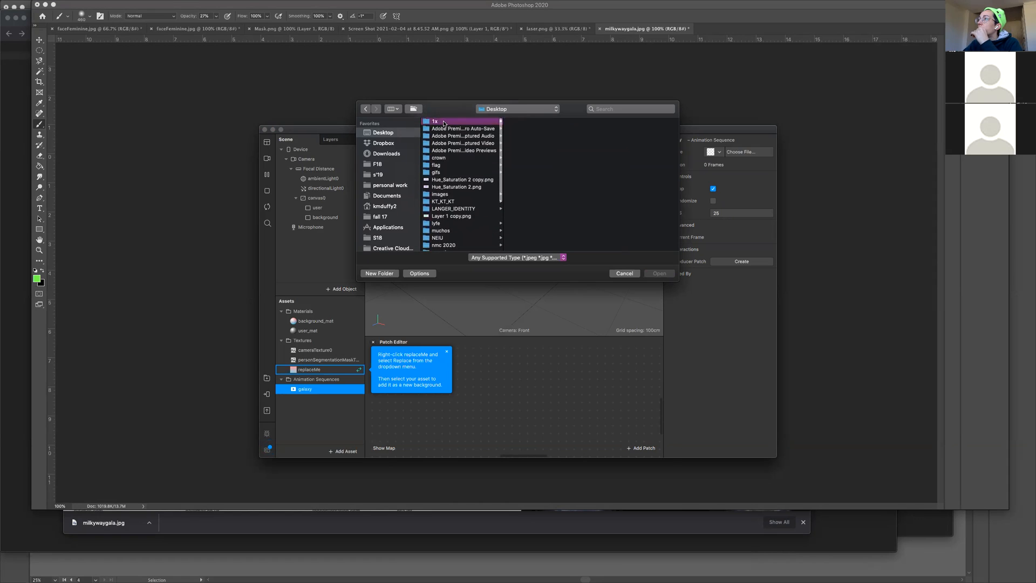
Search the Mac for "galaxy" and load Hue_Saturation 1.png through Layer 0.png from the galaxy folder as the sequence's texture
click(615, 111)
text(ga;axy)
key(BackSpace)
key(BackSpace)
key(BackSpace)
text(laxy)
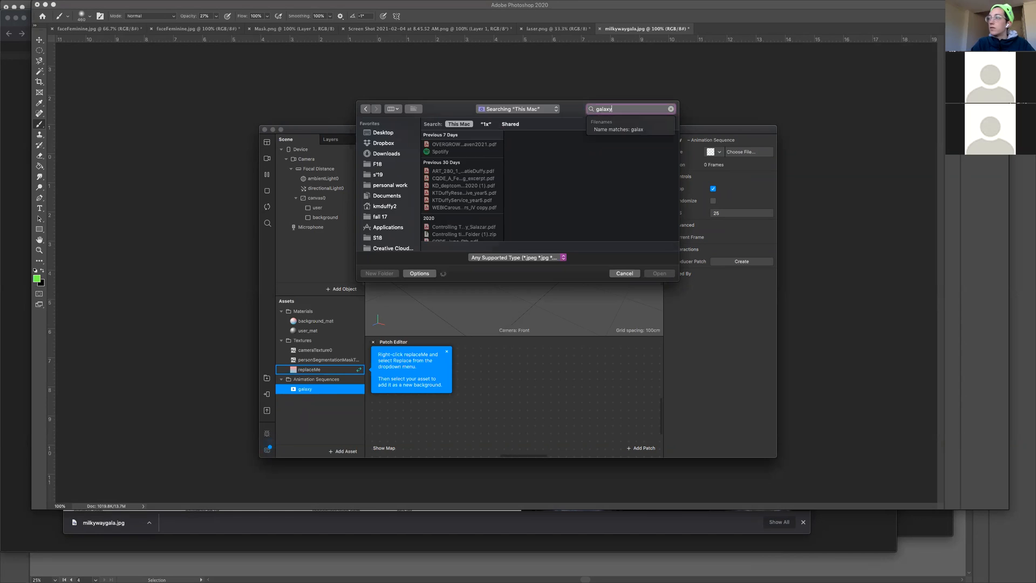
scroll(470, 192, down, 10)
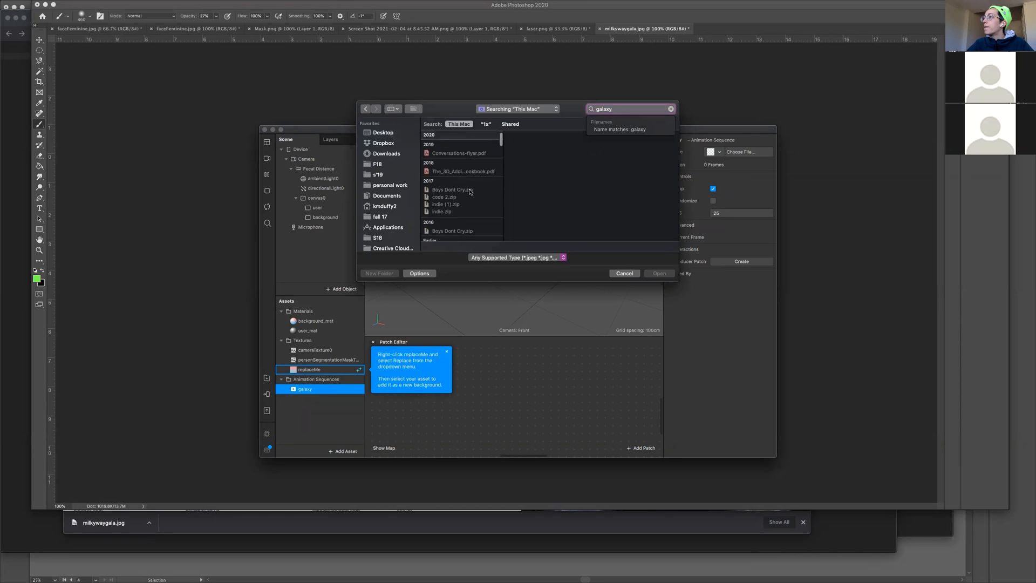
scroll(471, 192, up, 3)
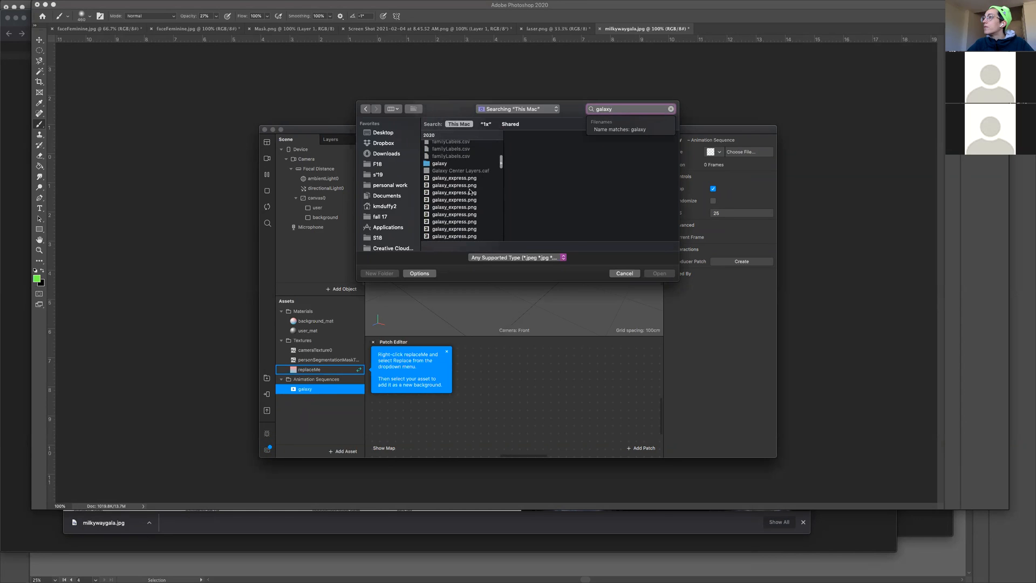
click(446, 163)
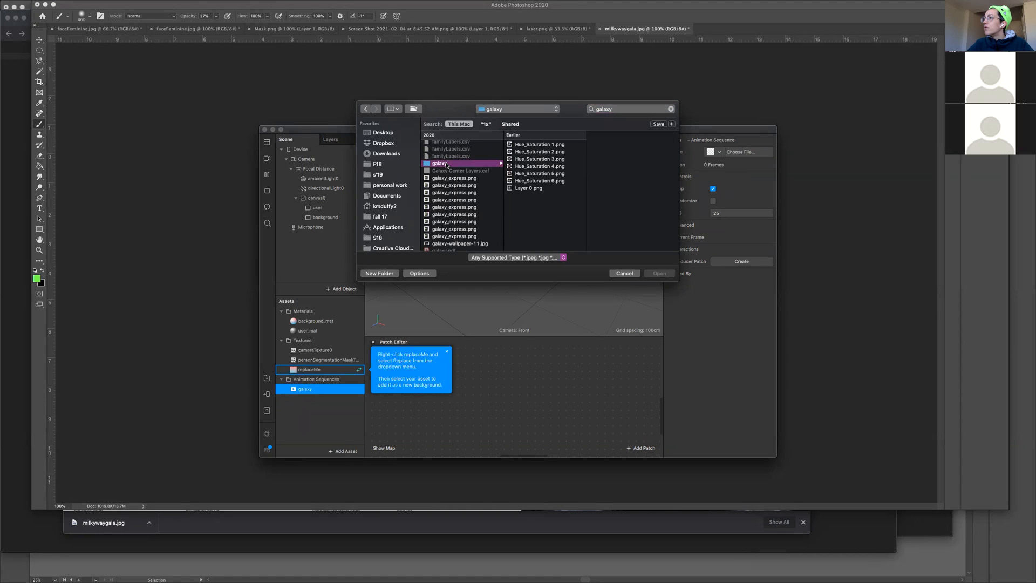
click(557, 146)
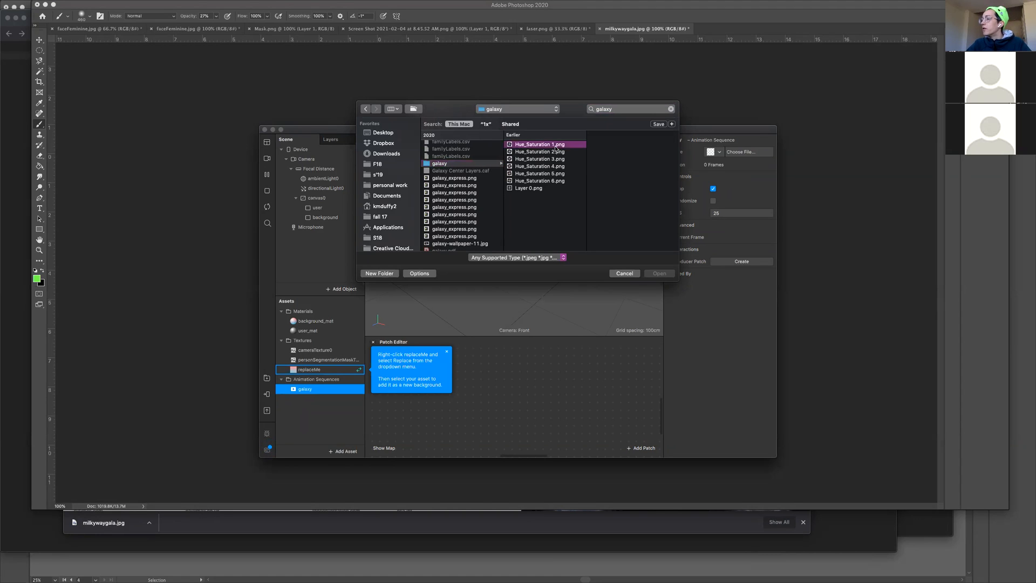
shift+click(523, 188)
click(653, 276)
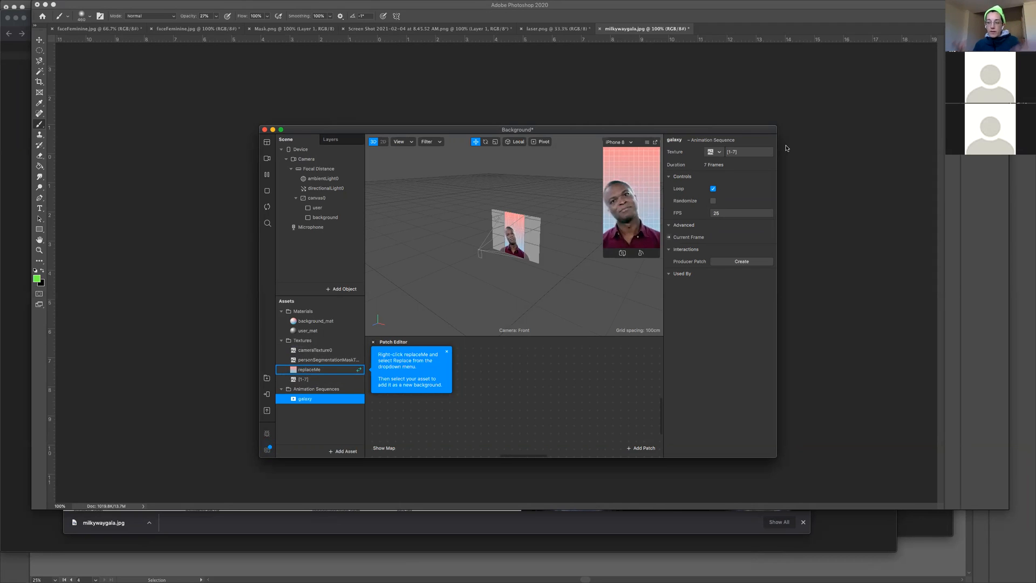
Create a material named galaxyMat and set its diffuse texture to the galaxy animation sequence
click(343, 451)
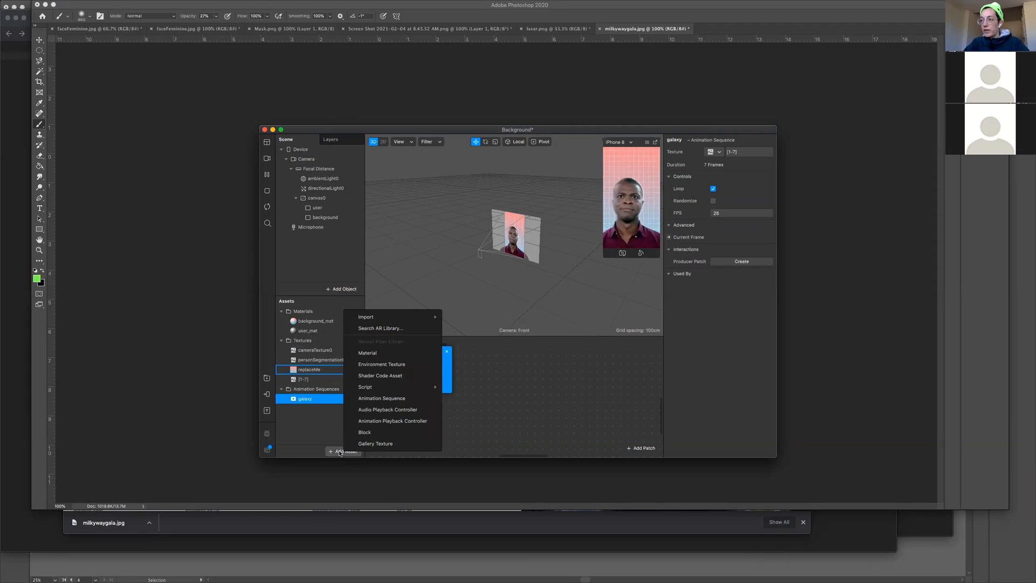
click(412, 351)
text(gala)
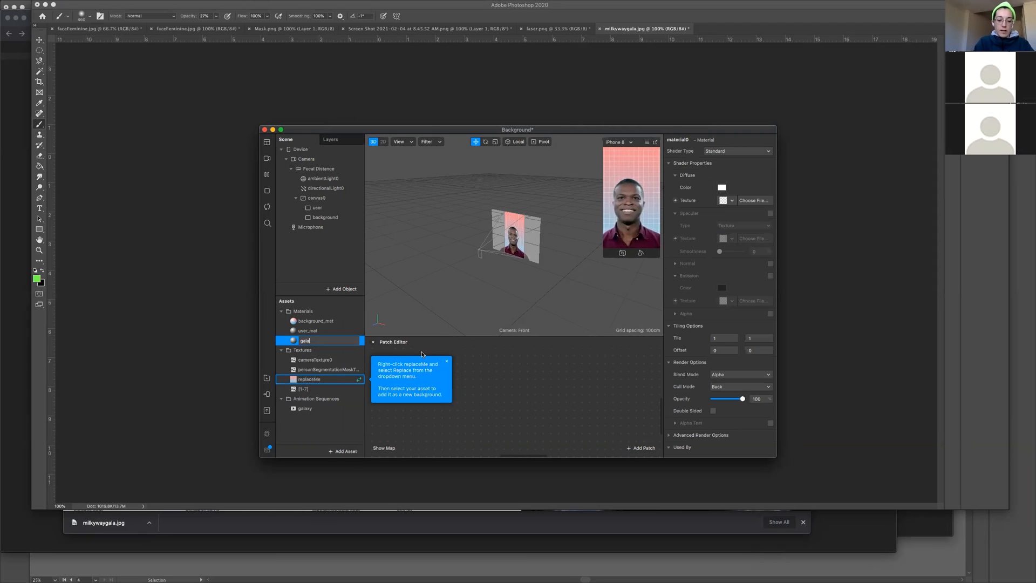
text(xyMat)
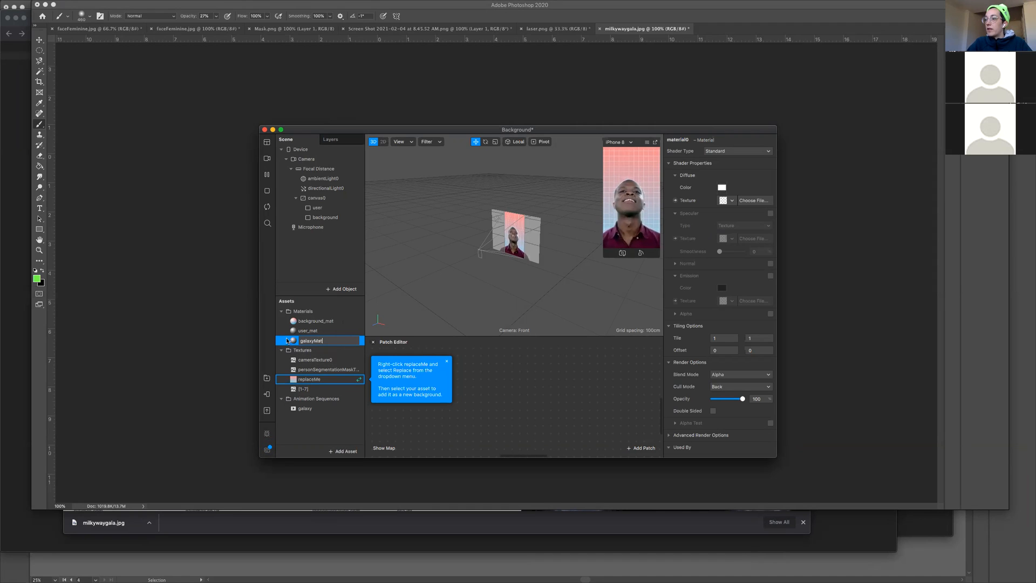
key(Return)
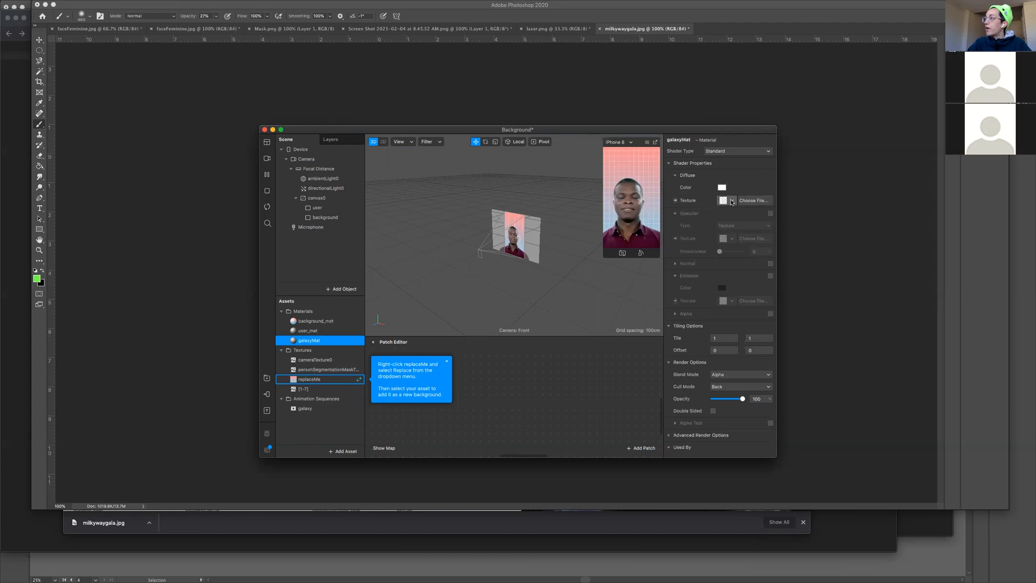
click(732, 202)
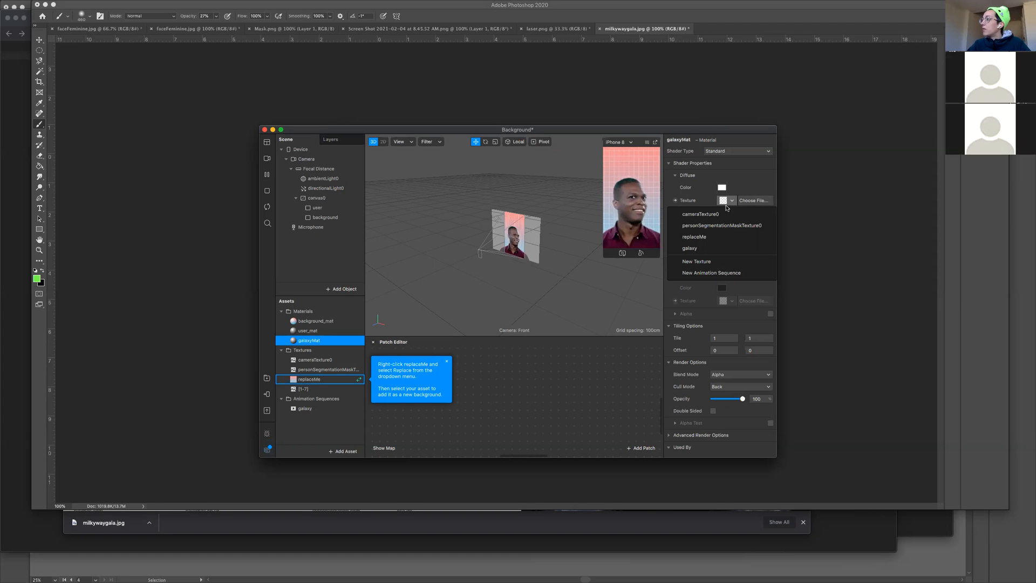
click(702, 249)
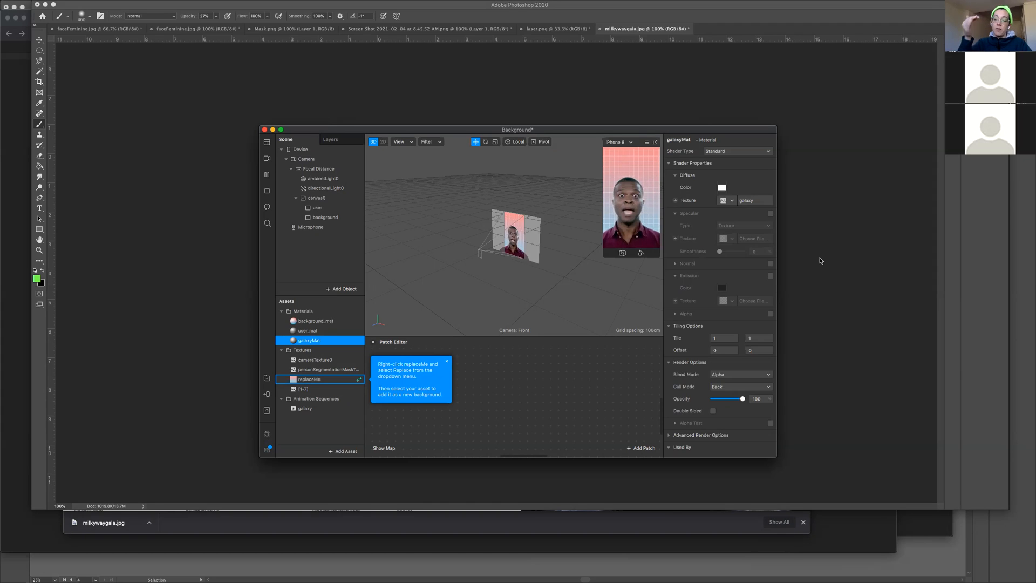
Replace the background rectangle's material with galaxyMat
click(319, 220)
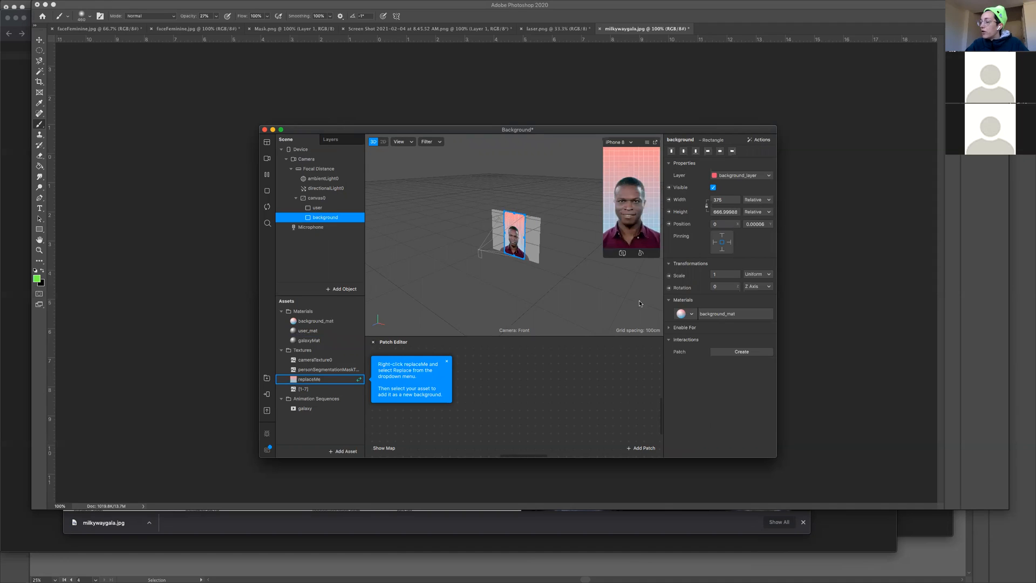
click(689, 316)
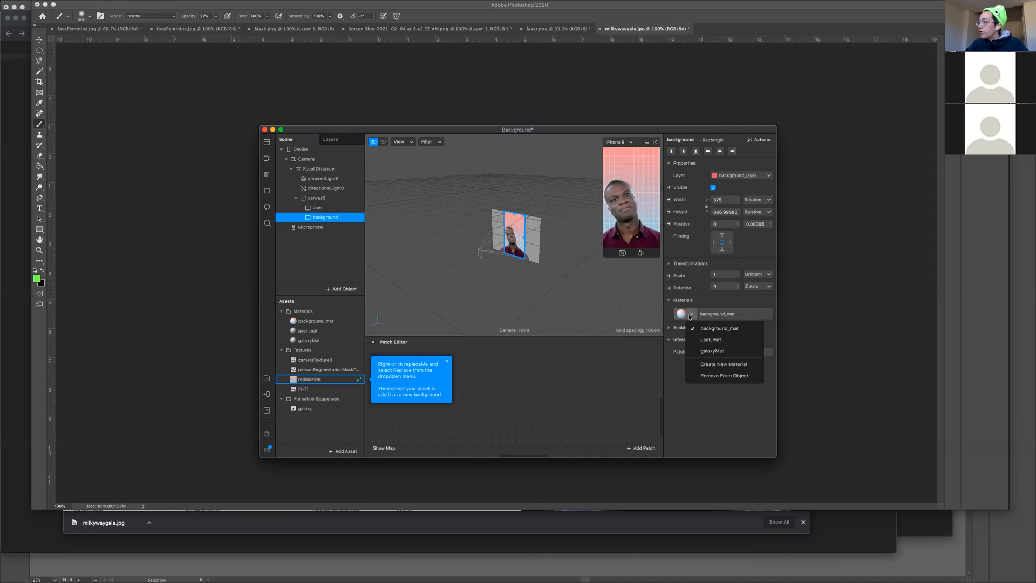
click(708, 351)
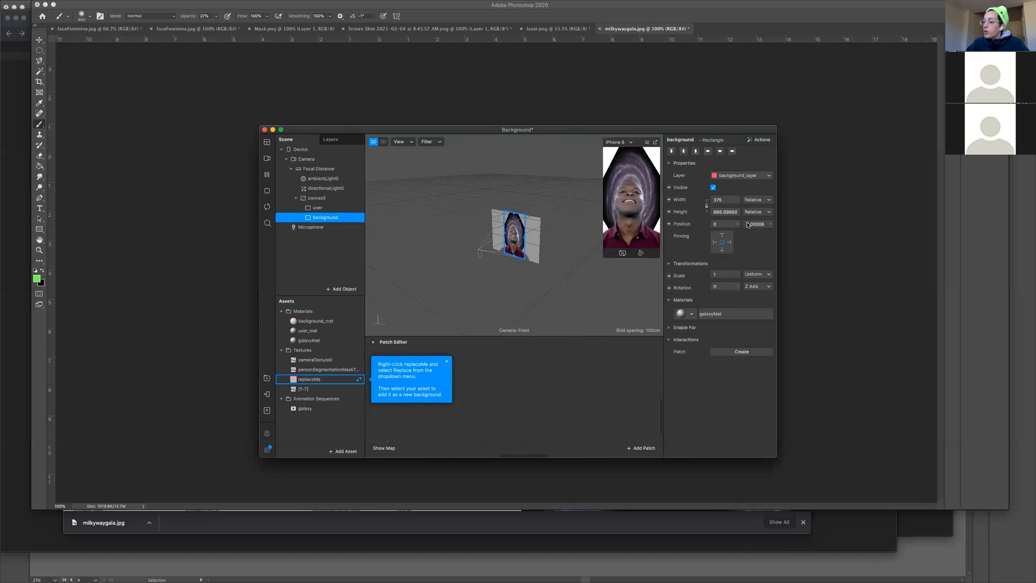
click(596, 530)
click(835, 518)
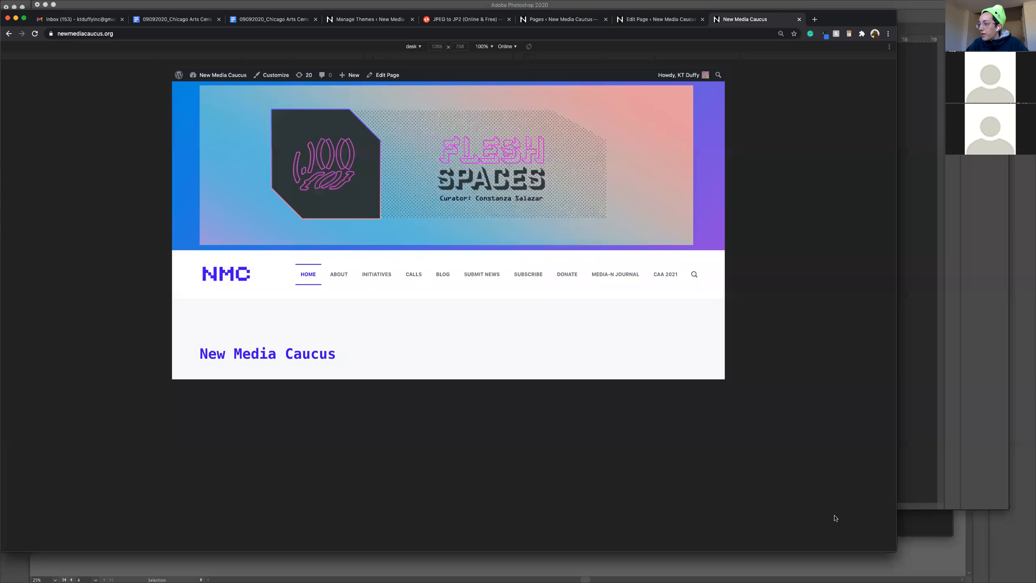
click(924, 546)
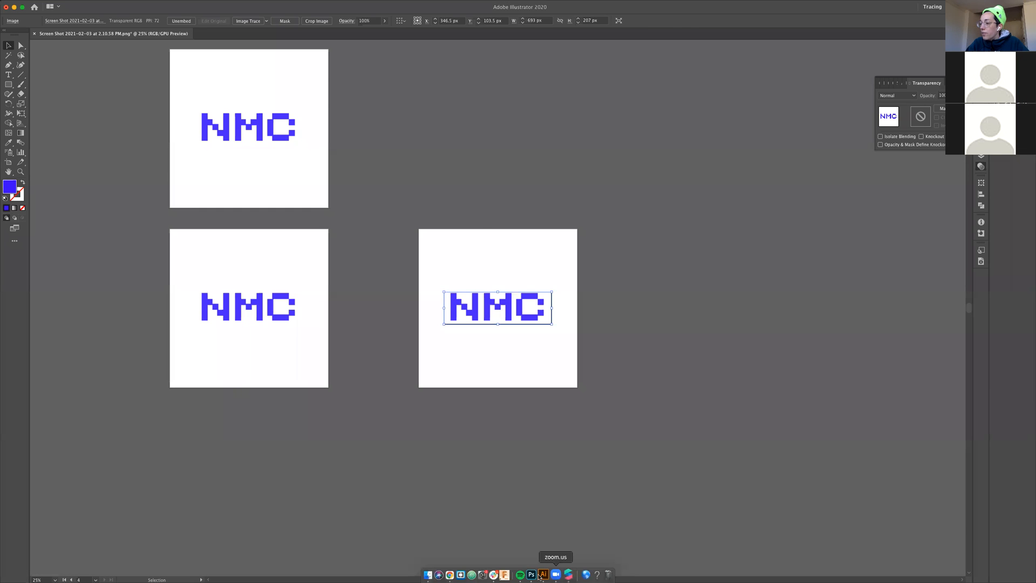
click(535, 575)
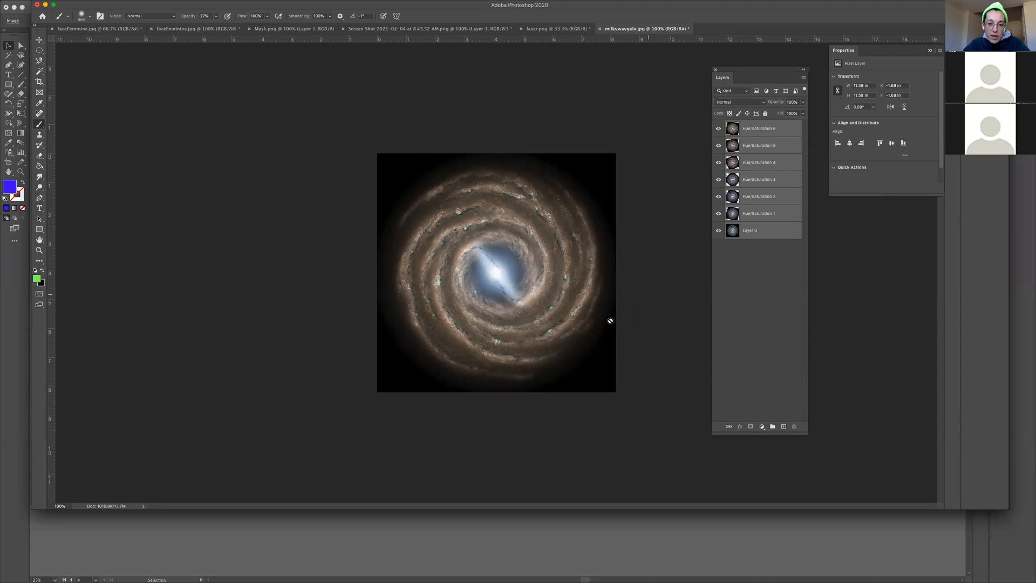
key(ctrl+Up)
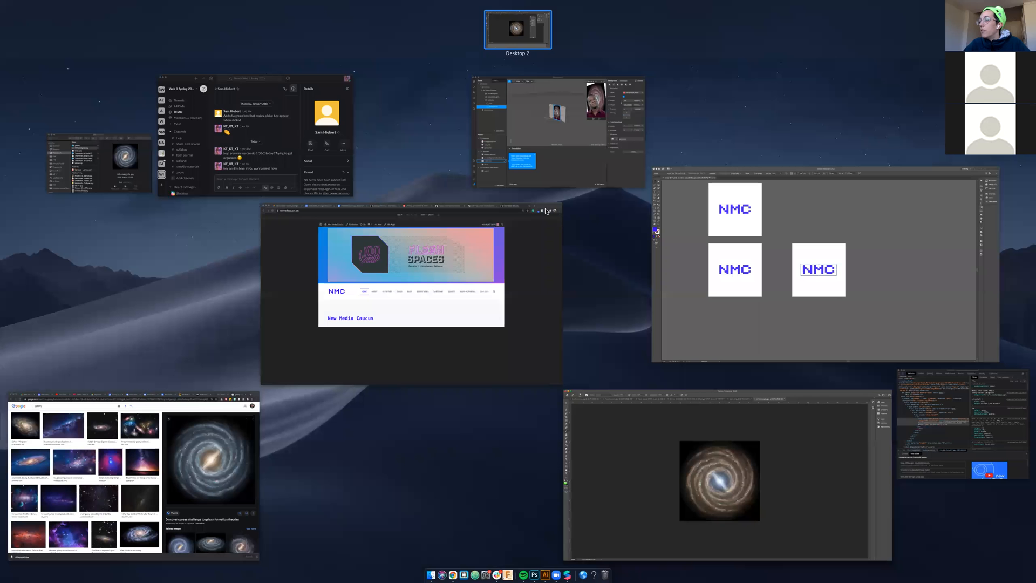
click(629, 169)
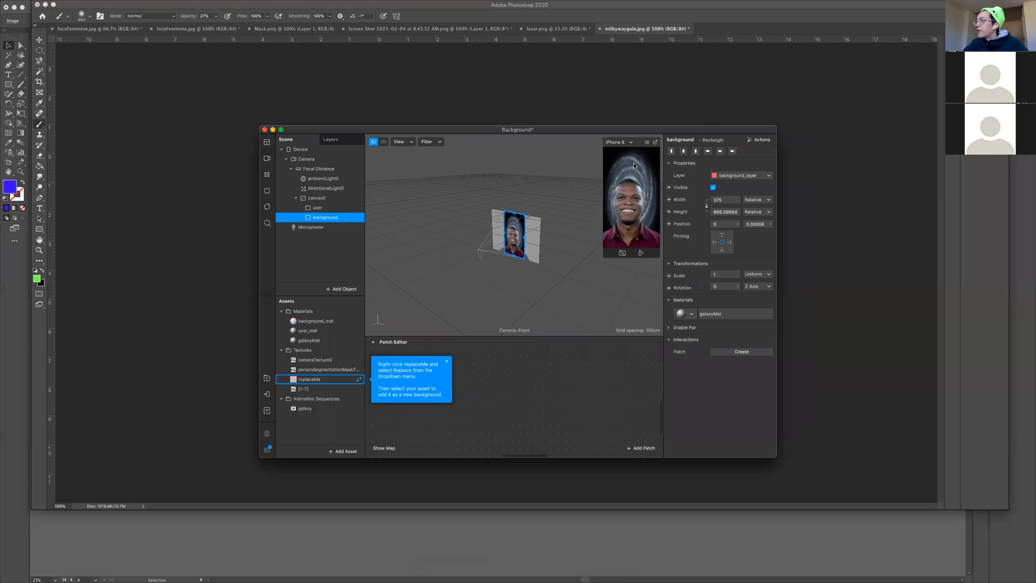
Try to darken the galaxyMat material's diffuse color to a dark grey, then close the color picker
click(323, 341)
click(721, 187)
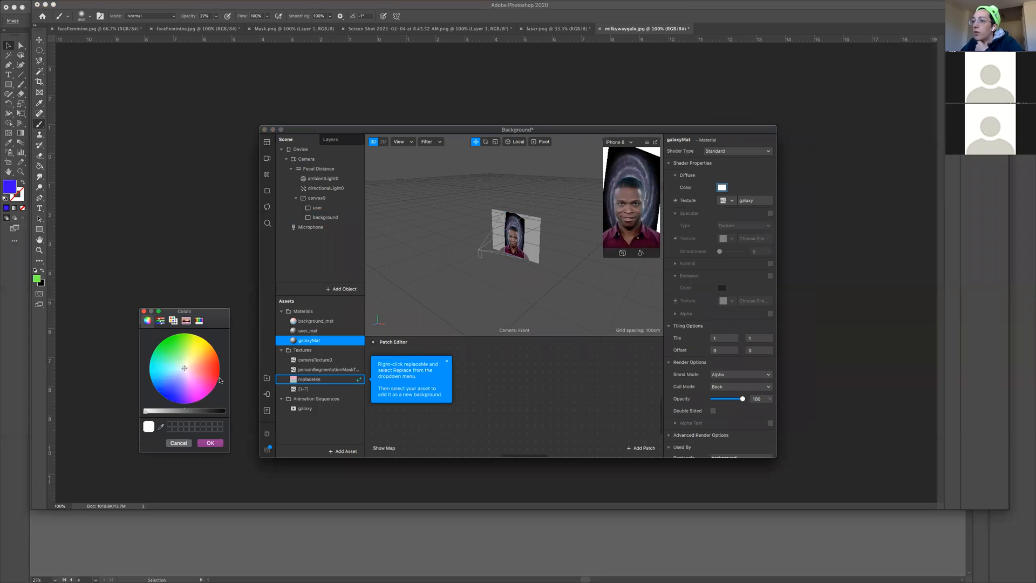
drag(147, 415, 186, 414)
click(196, 412)
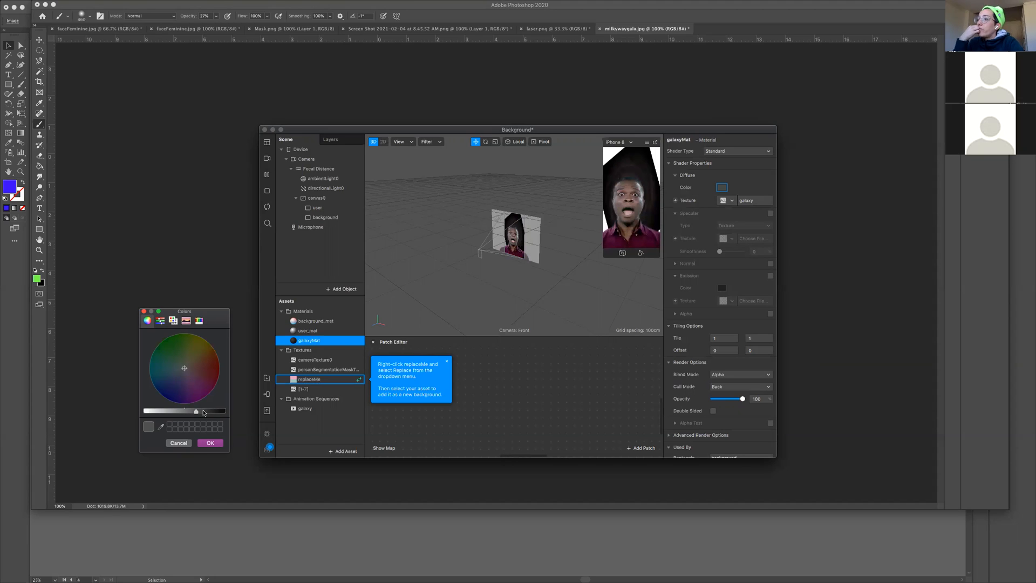
click(335, 275)
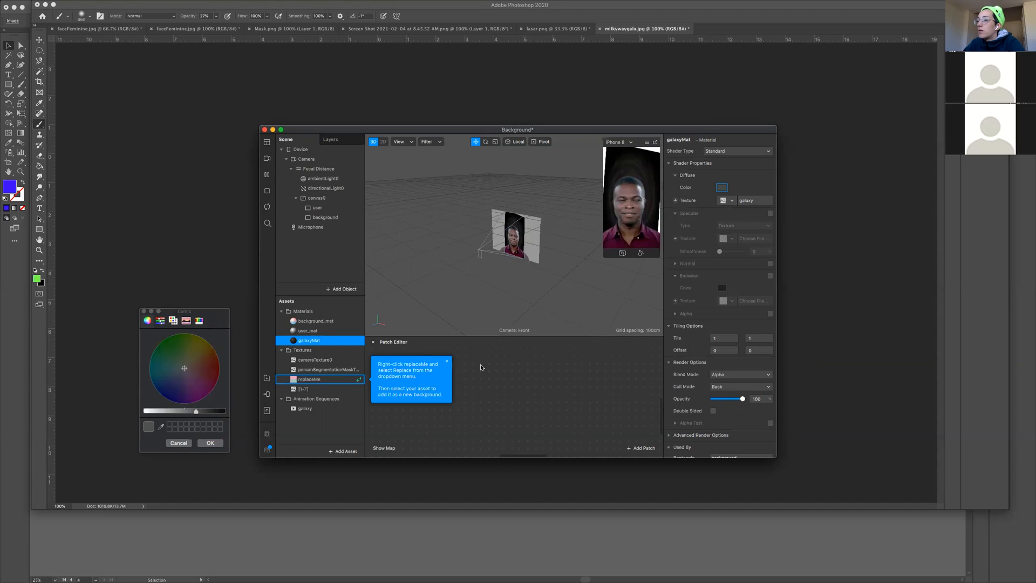
click(151, 311)
Add a Face Tracker to the scene and insert a Face Mesh beneath it
click(341, 289)
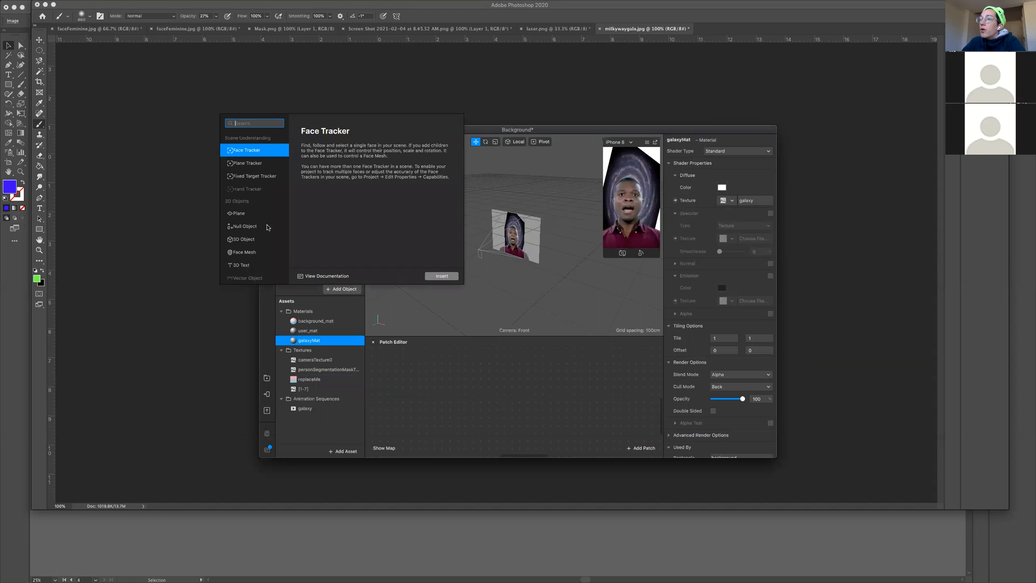
click(440, 276)
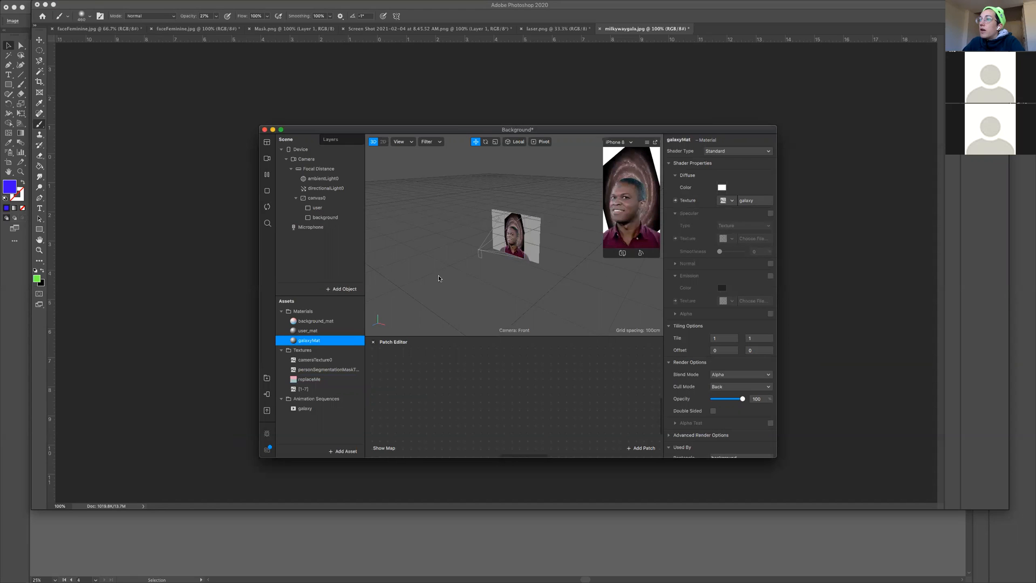
click(343, 290)
click(264, 253)
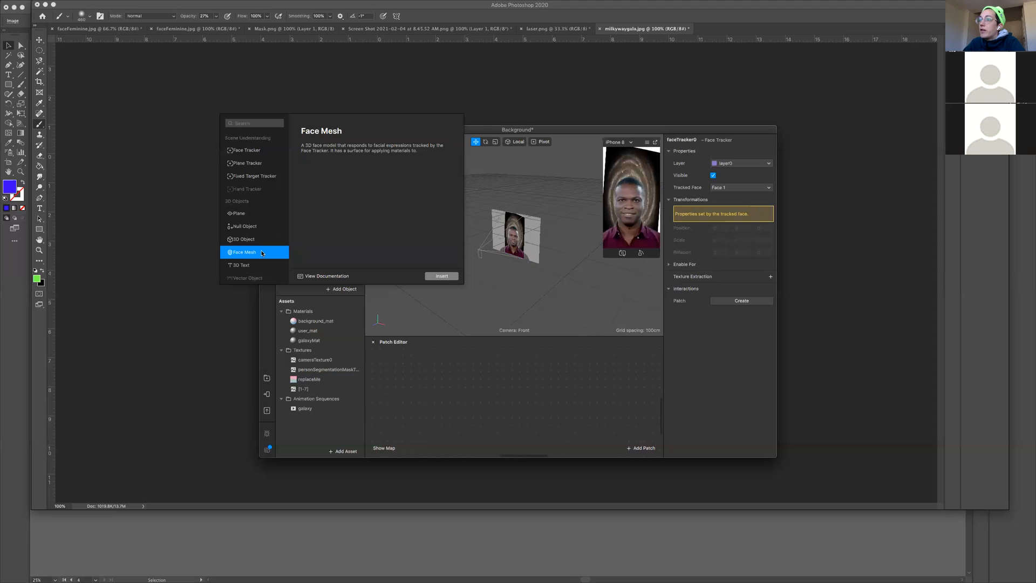
click(441, 277)
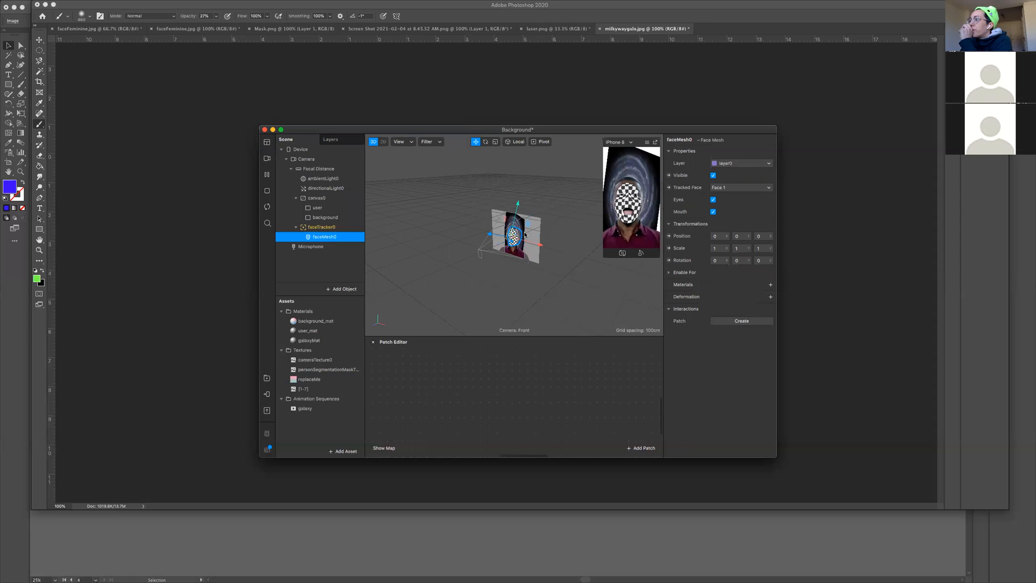
Nudge the face mesh slightly in the viewport and assign galaxyMat as its material
drag(490, 236, 487, 239)
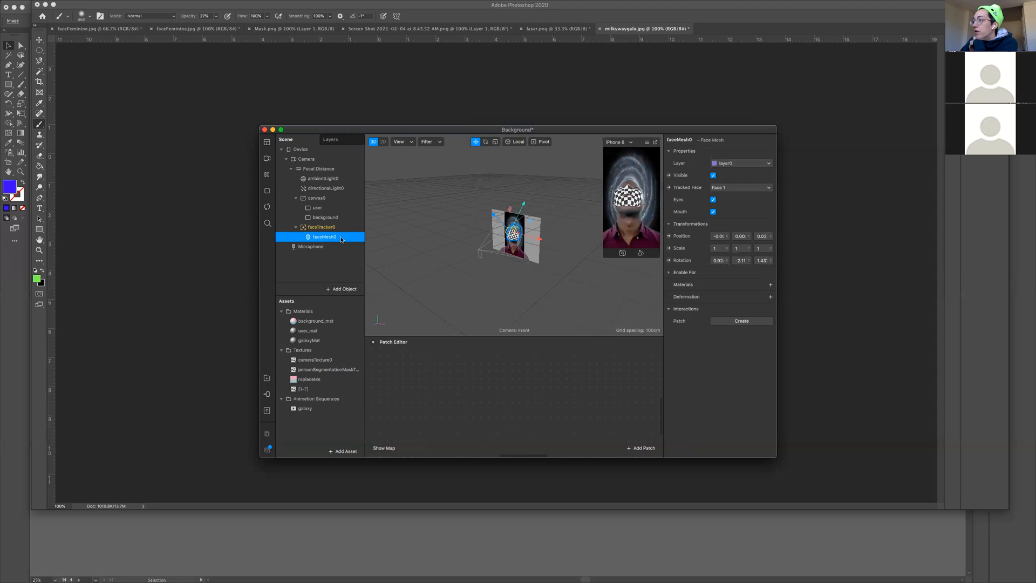
click(770, 285)
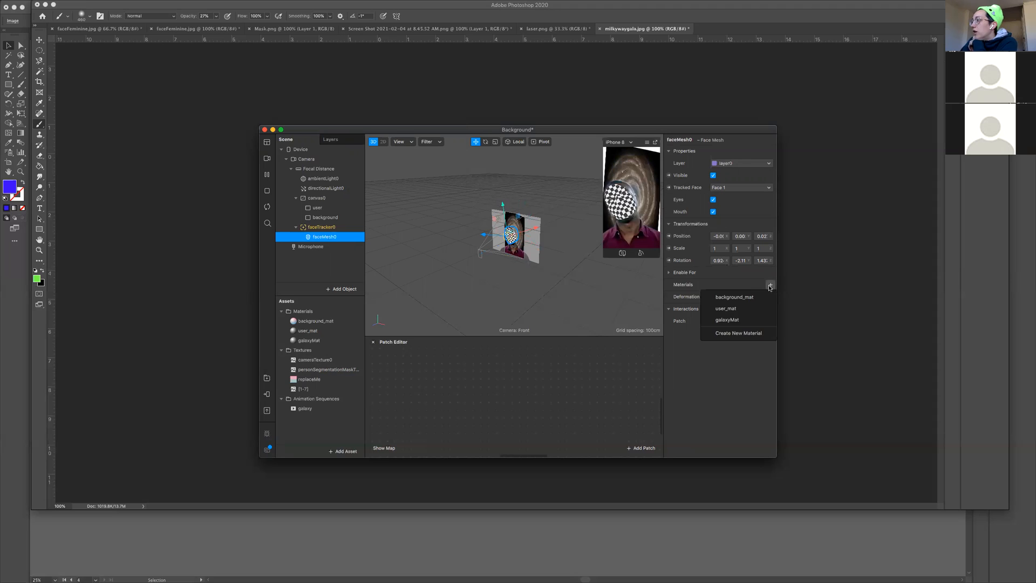
click(748, 319)
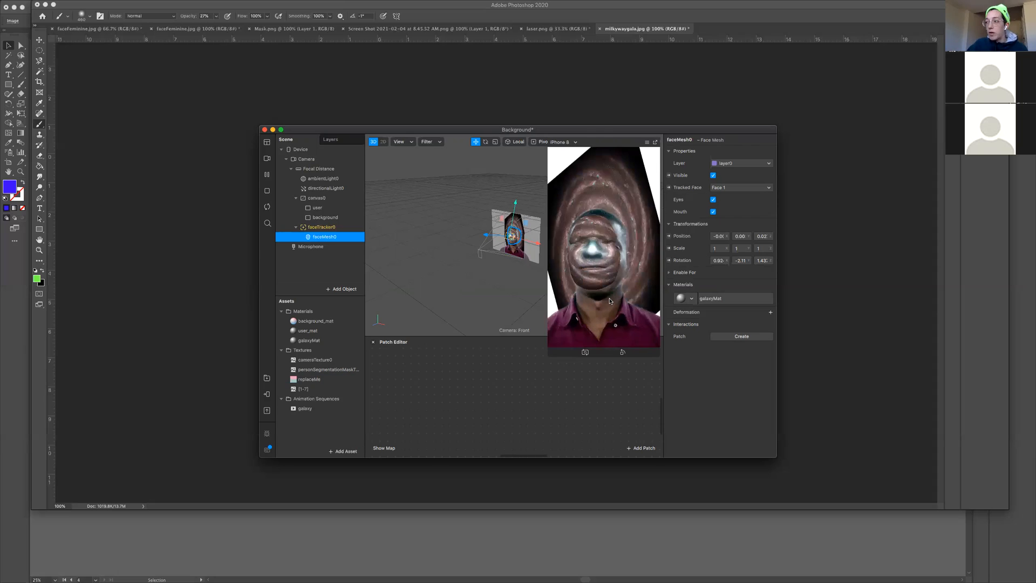
Switch to Google Chrome, open the window of the second personal profile and show the Poly model search page
click(431, 554)
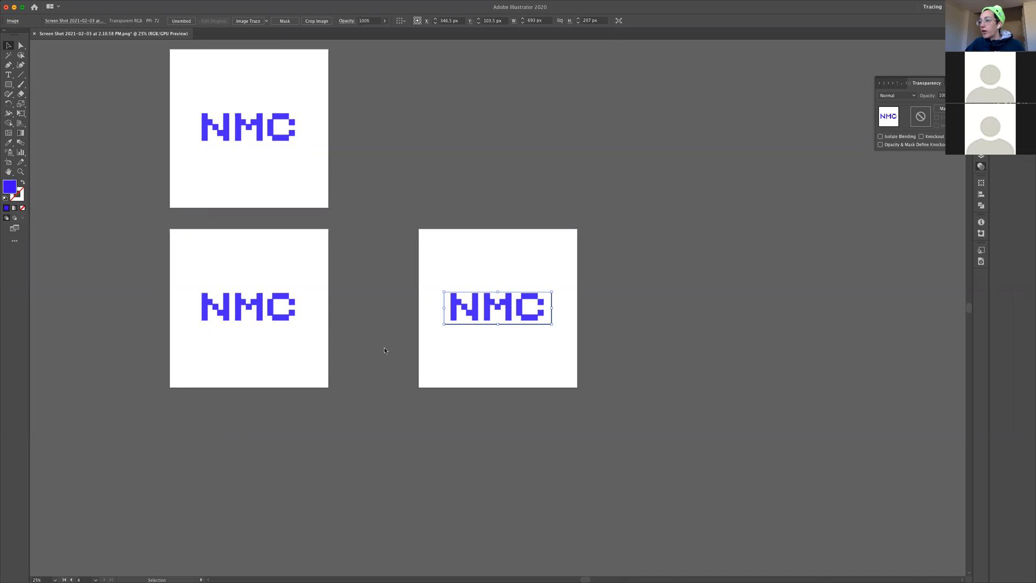
key(ctrl+Left)
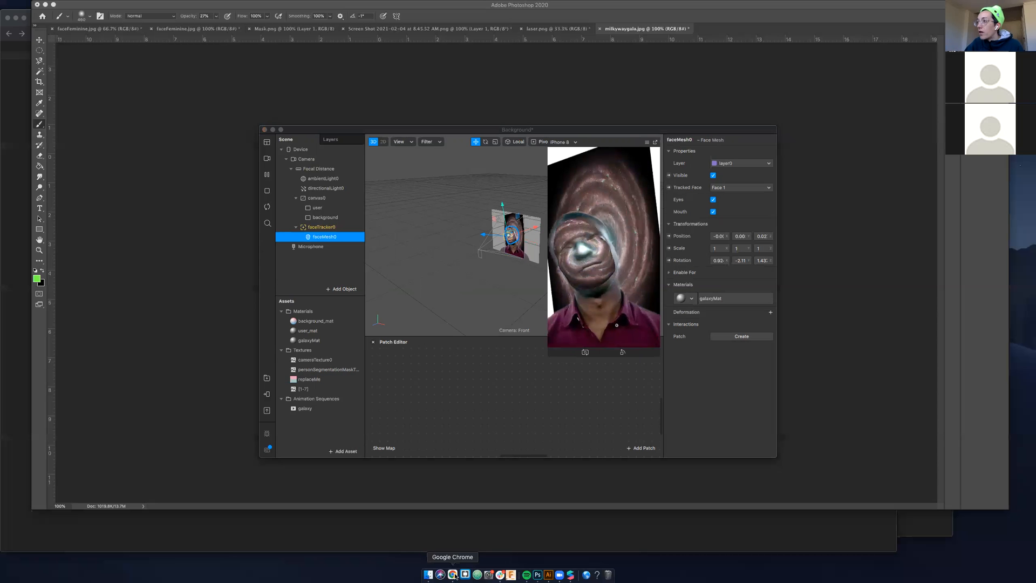
click(453, 574)
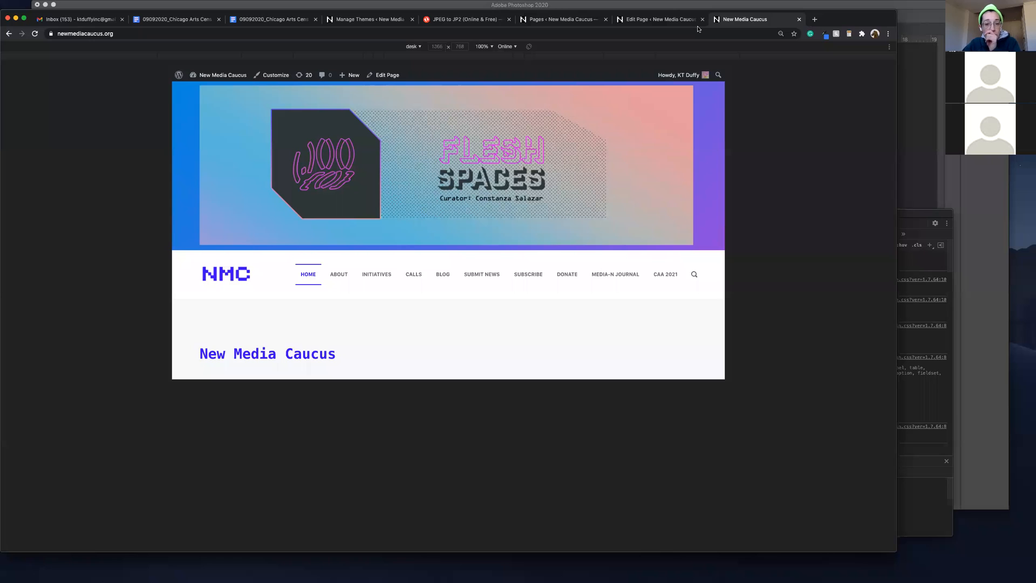
click(874, 34)
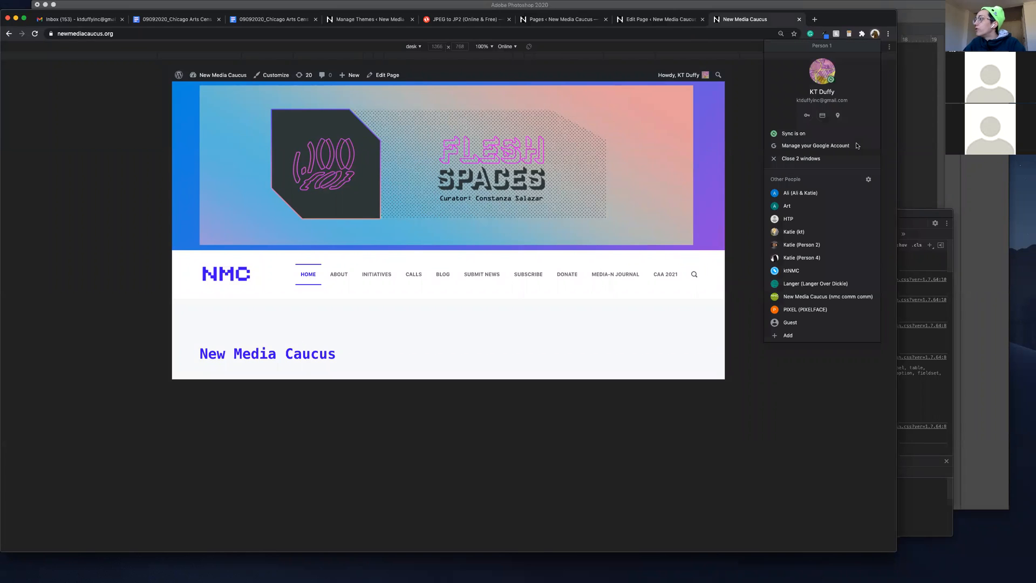
click(820, 246)
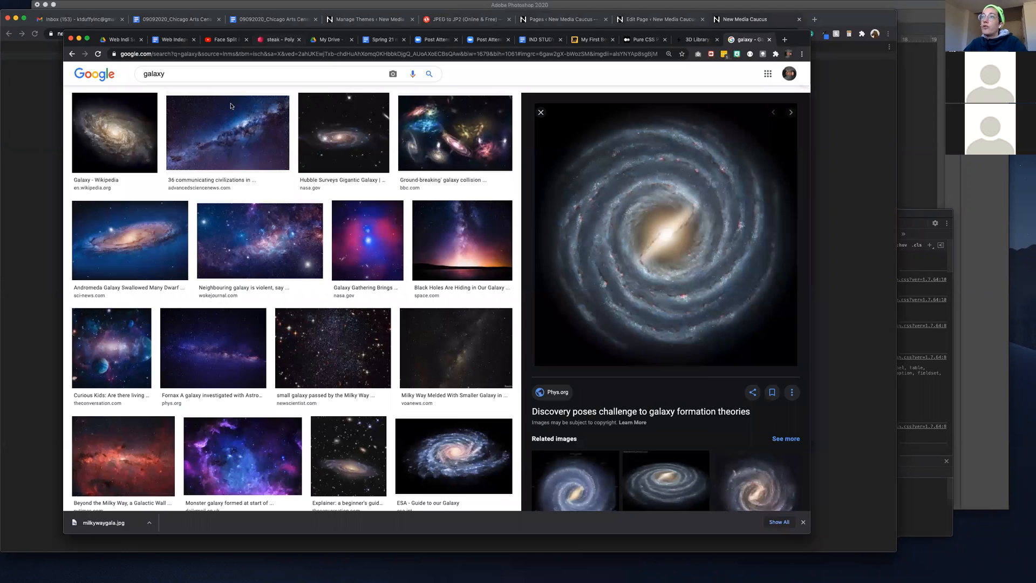
click(278, 40)
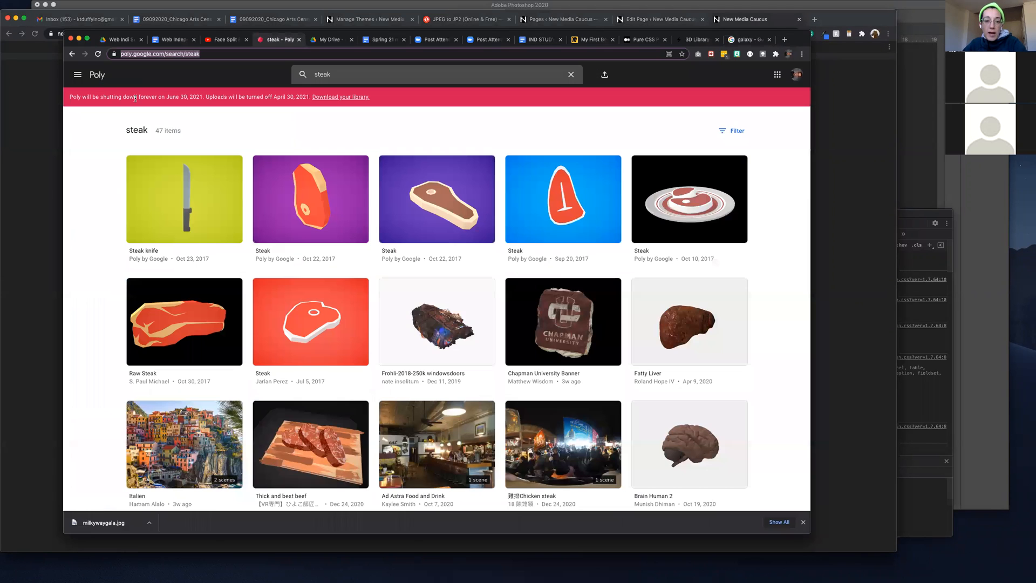
Search Poly for "shrek" models
click(359, 75)
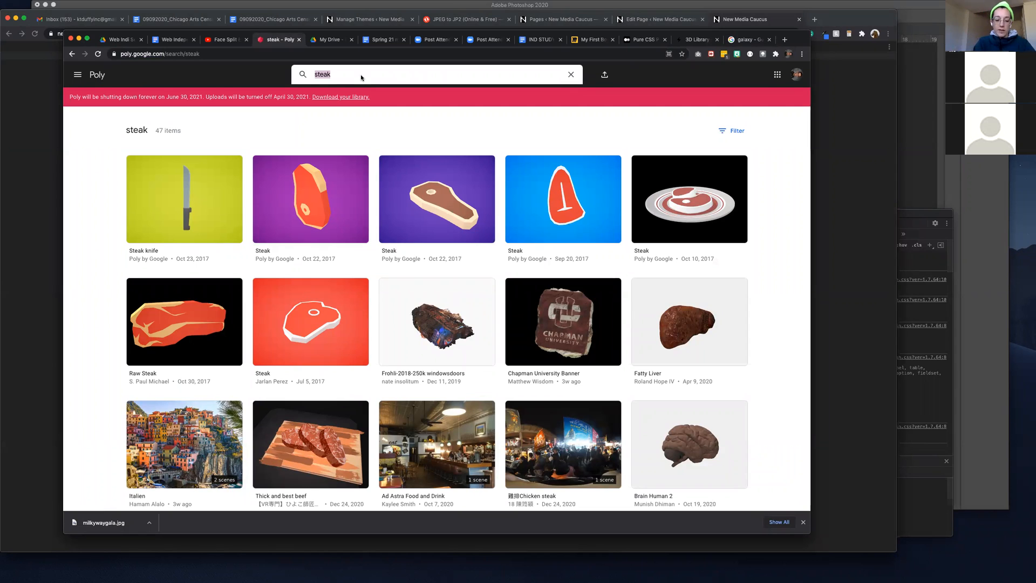
text(shrek)
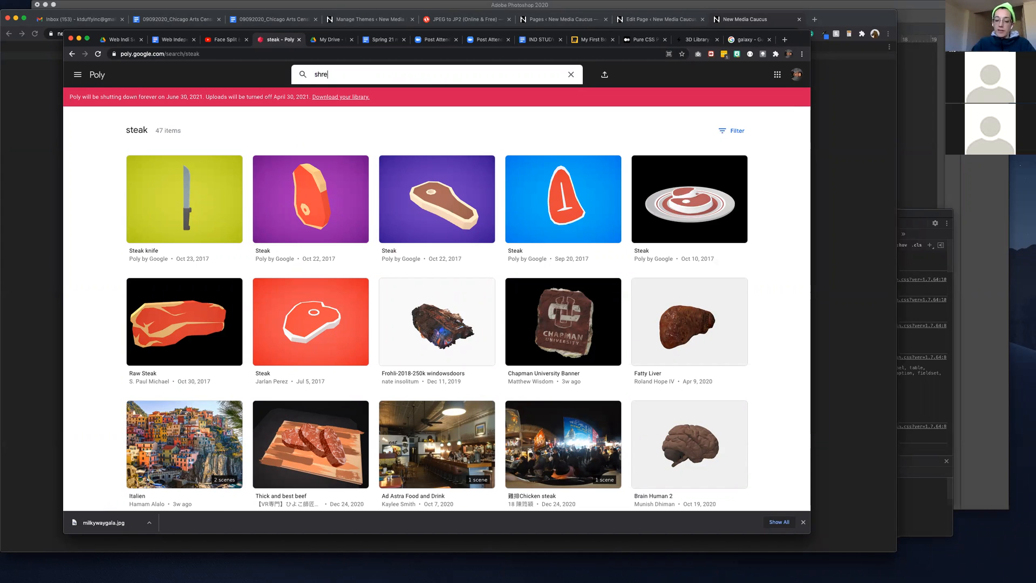
key(Return)
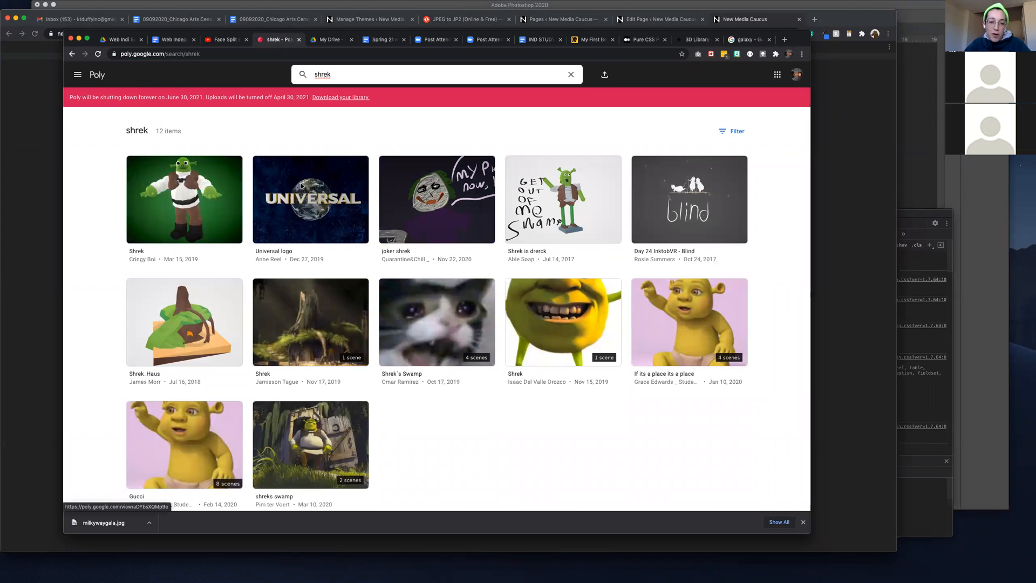
Search Poly for "ring" and open the yellow Halo model by Poly by Google
double_click(338, 76)
text(ri)
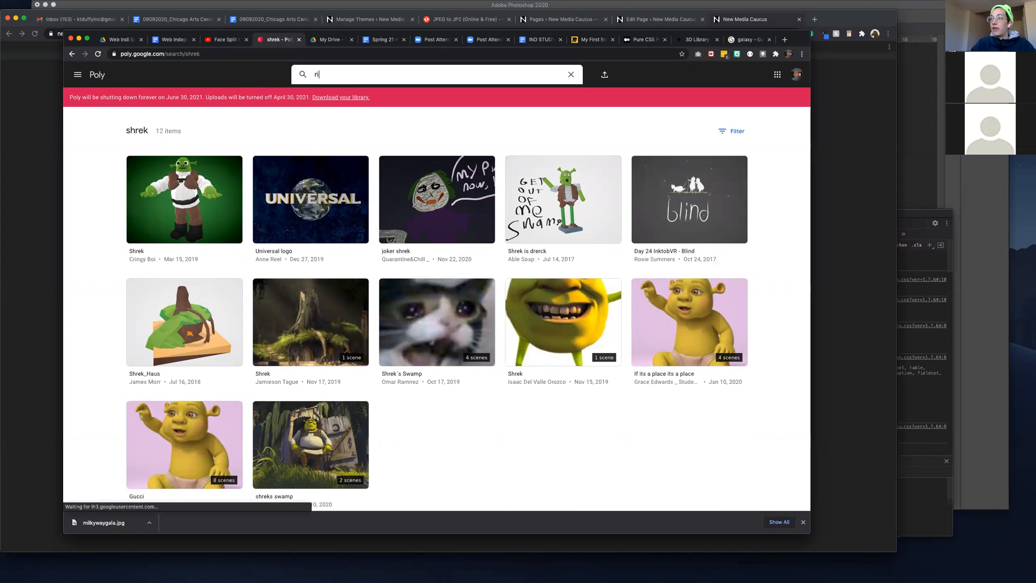
text(ng)
key(Return)
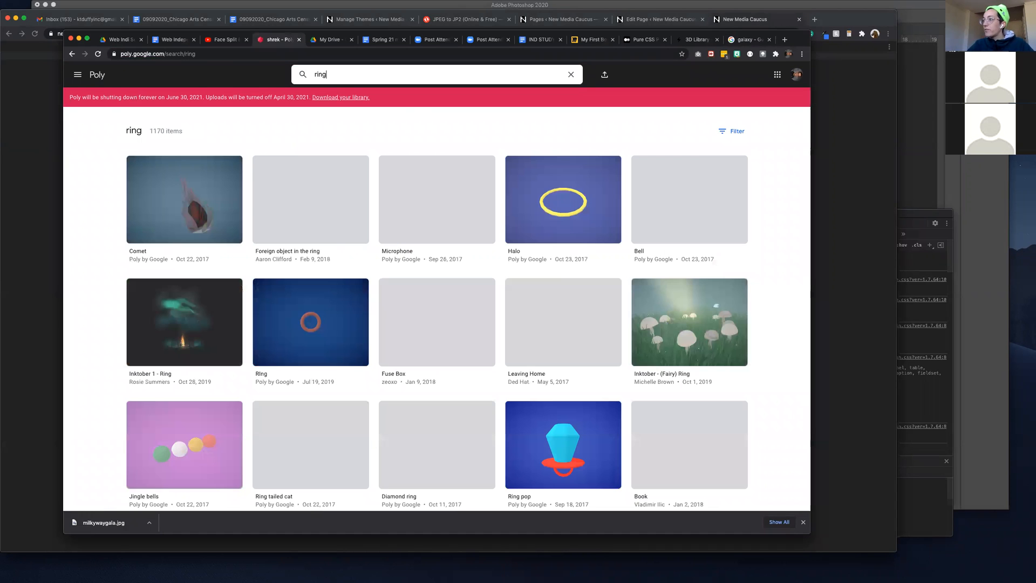
click(567, 205)
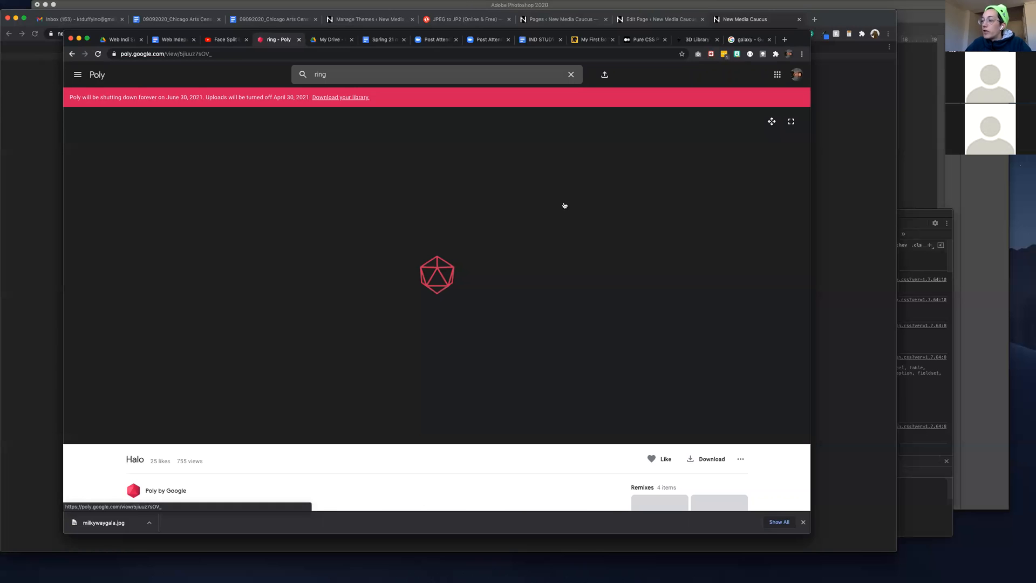
Download the Halo model as the Original OBJ File, accepting the CC-BY license notice
scroll(620, 320, down, 1)
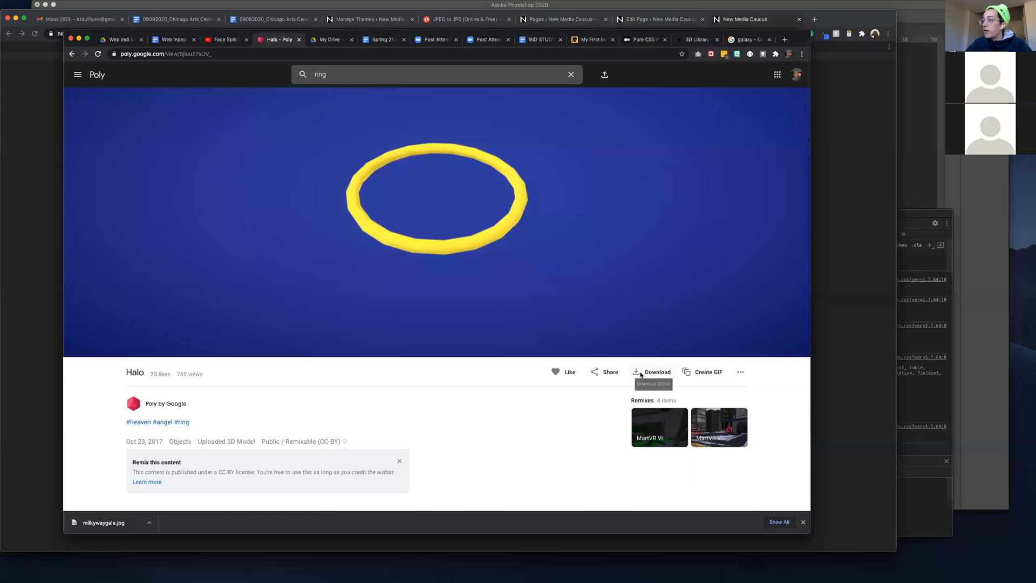
click(640, 374)
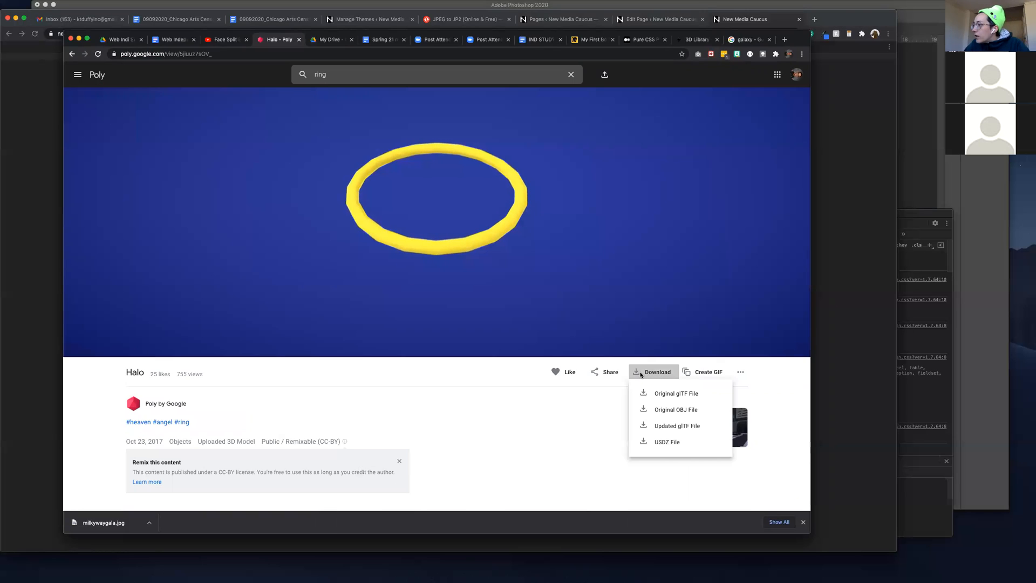
click(643, 411)
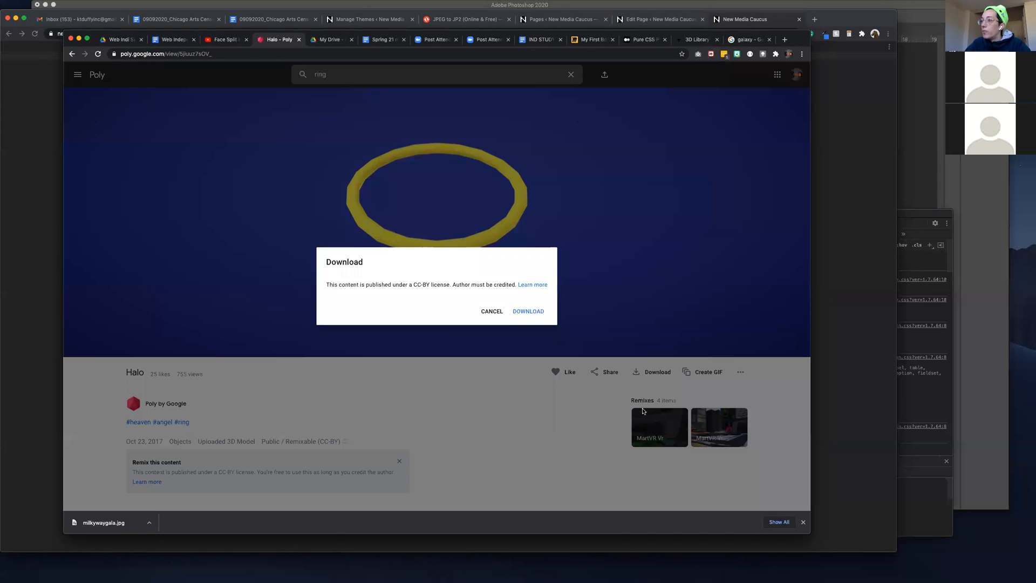
click(515, 312)
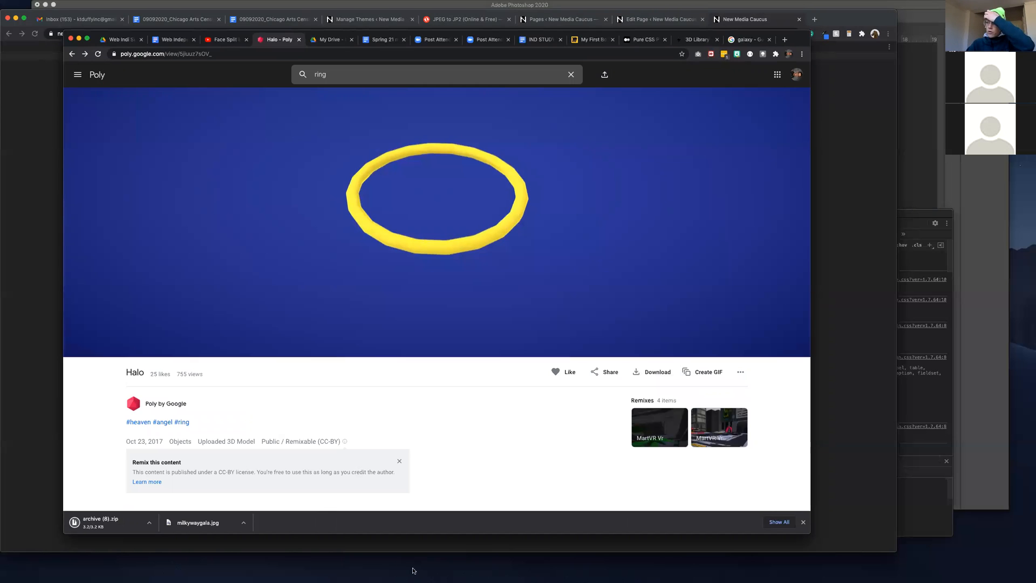
Switch to Finder's Downloads folder, extract archive (8).zip and inspect its Halo_01(1).obj and Halo_01.mtl files
click(431, 574)
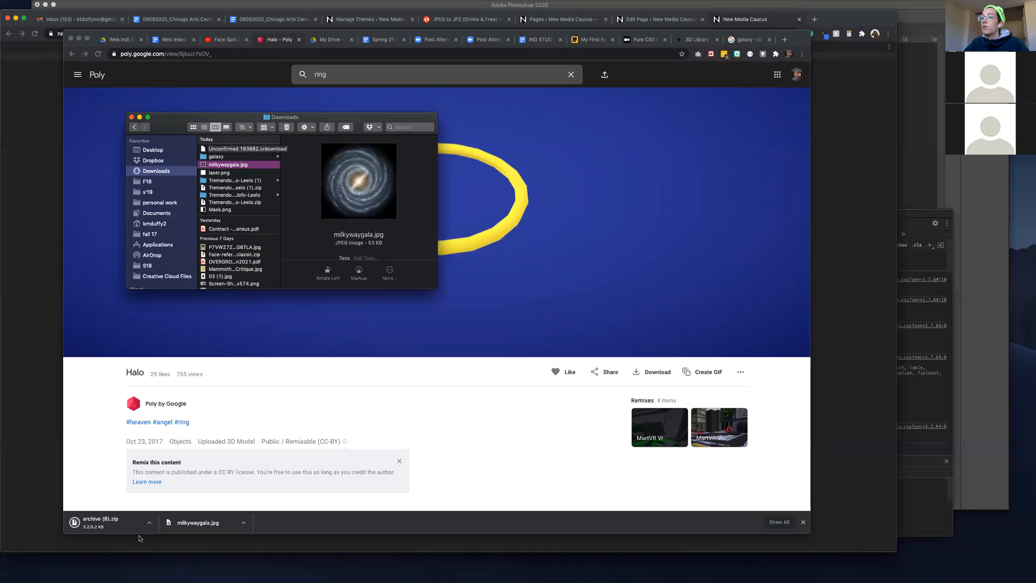
click(101, 522)
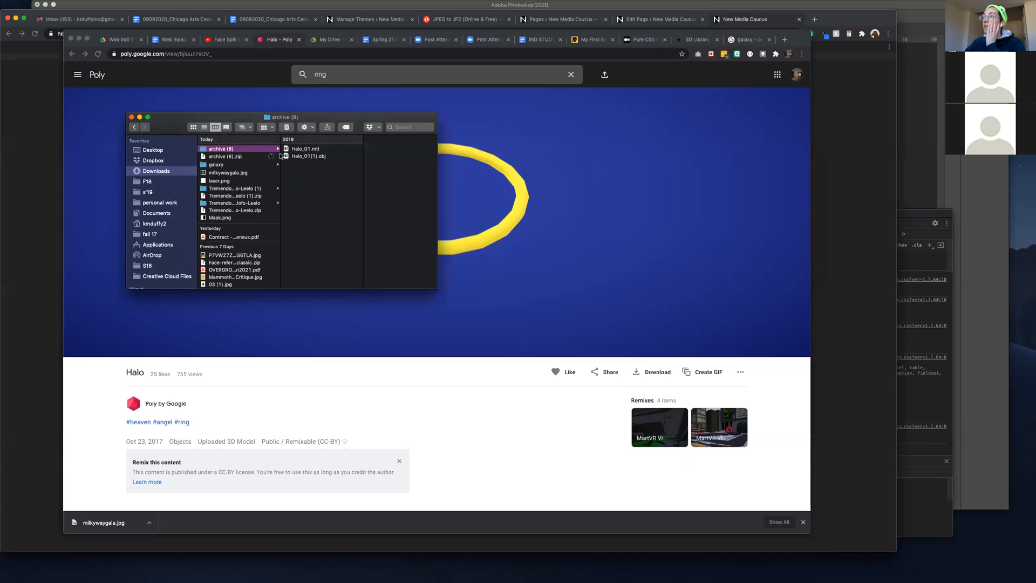
click(299, 153)
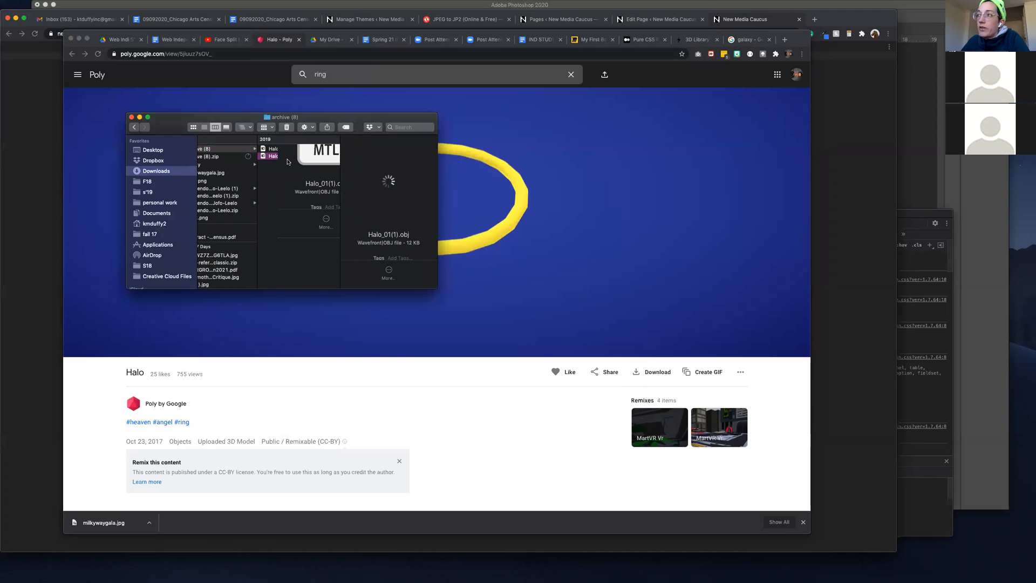
click(296, 149)
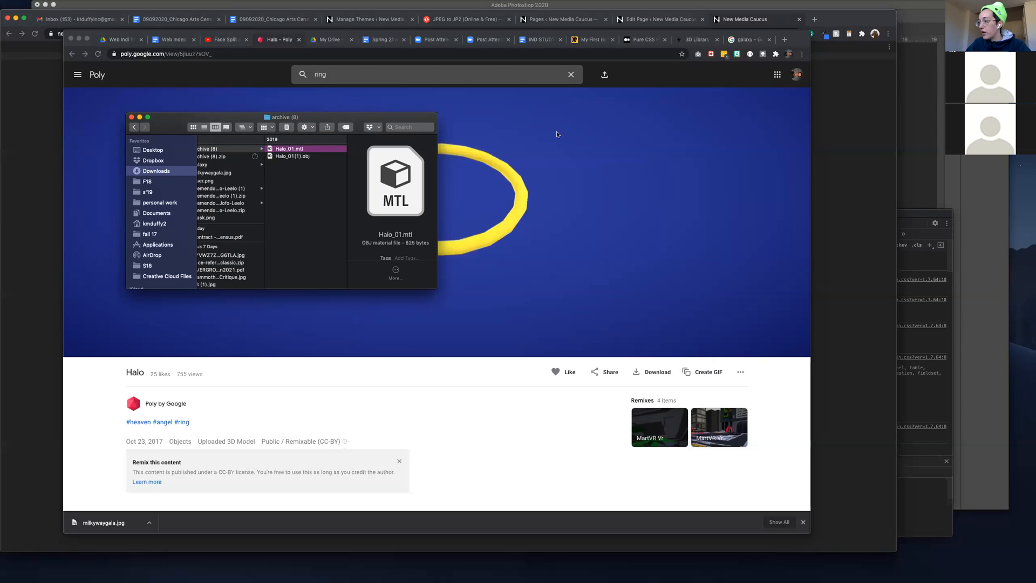
mouse_move(565, 578)
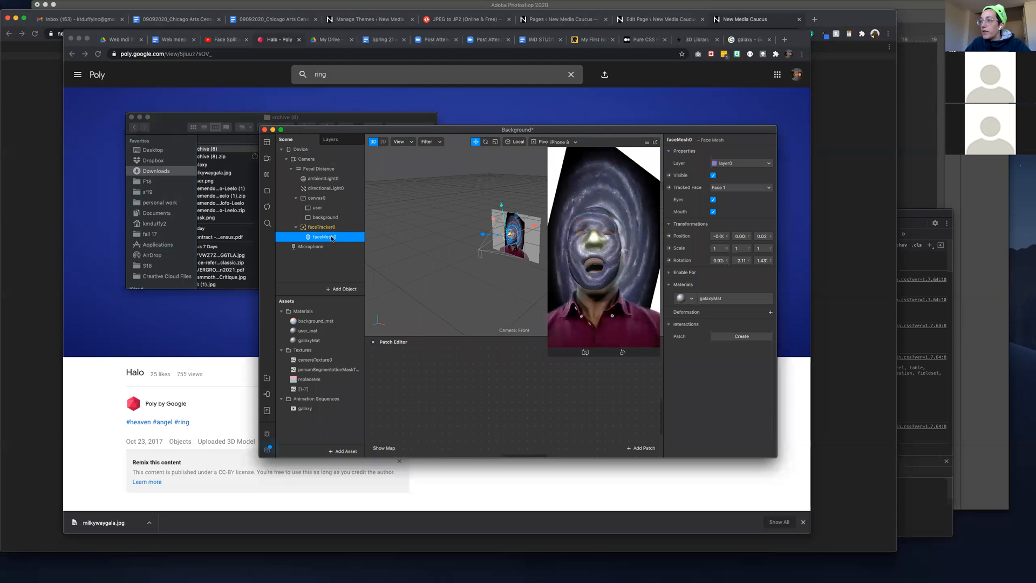
click(341, 289)
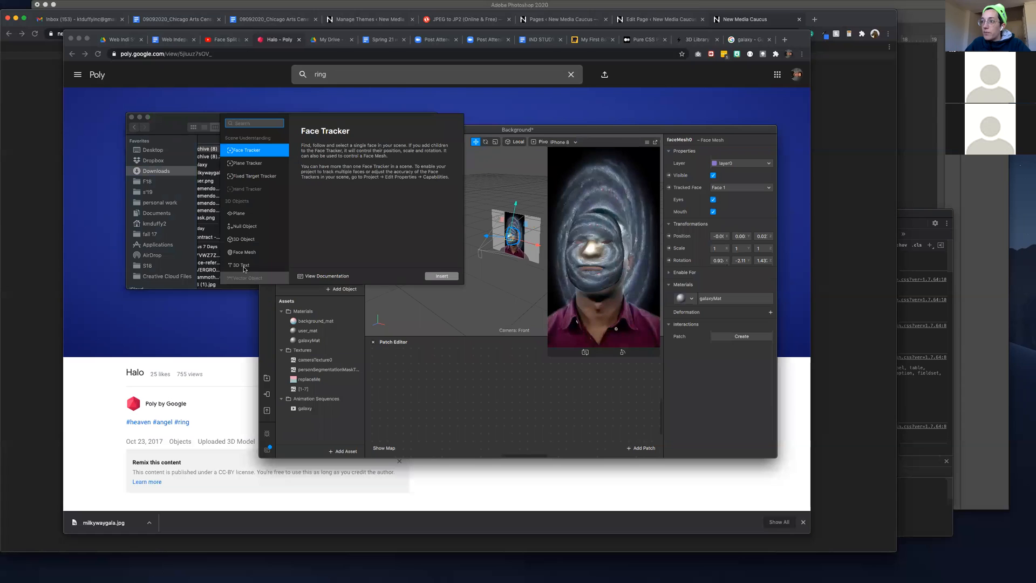
click(254, 240)
click(439, 276)
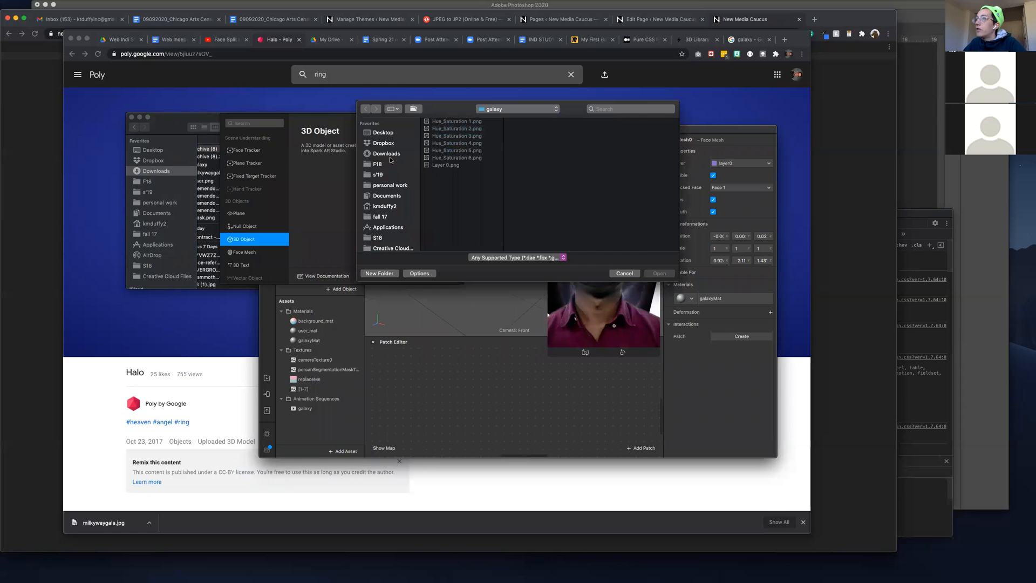
click(390, 155)
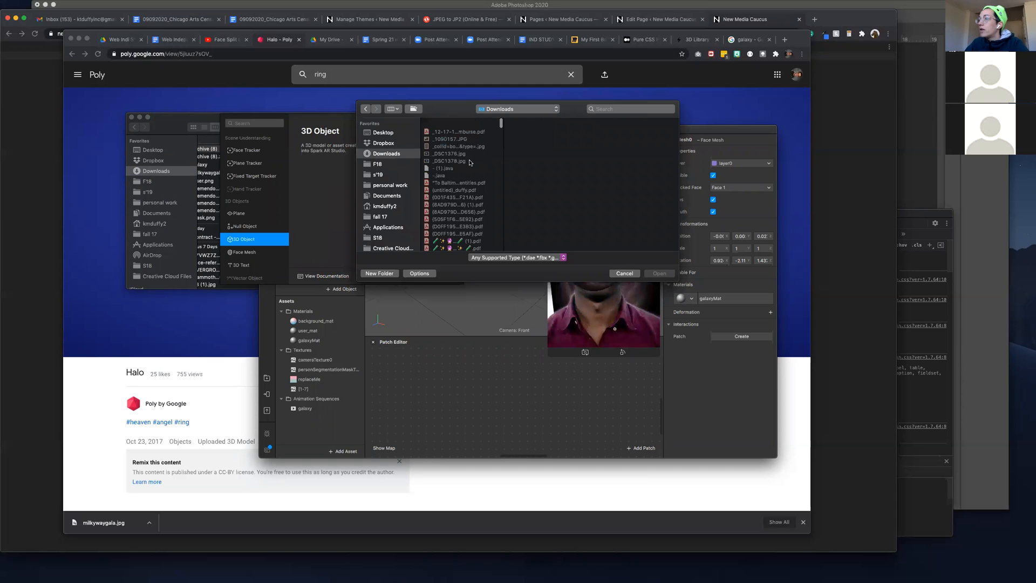
key(Escape)
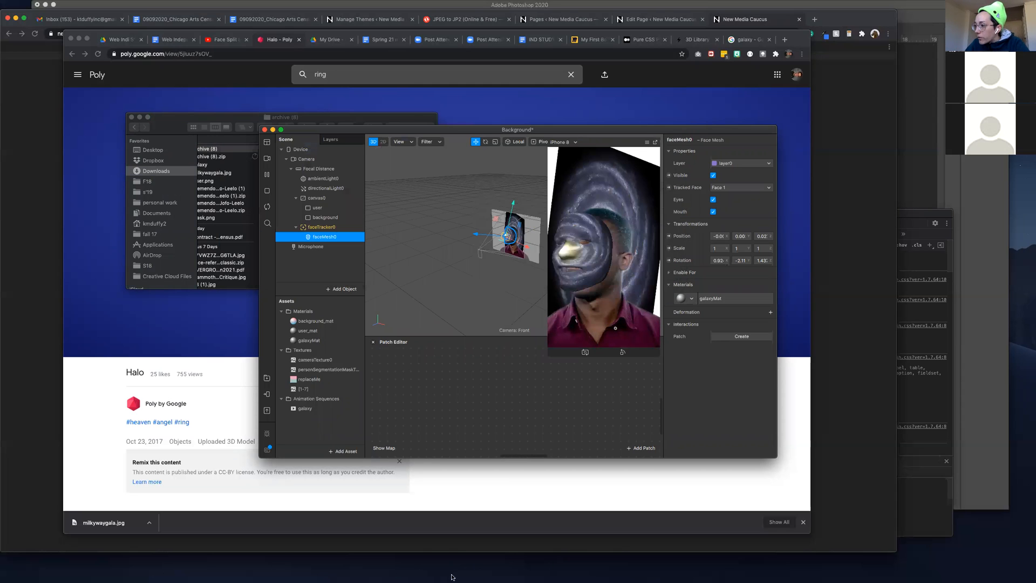
Switch to Finder and move the archive (8) folder from Downloads to the Desktop
click(429, 575)
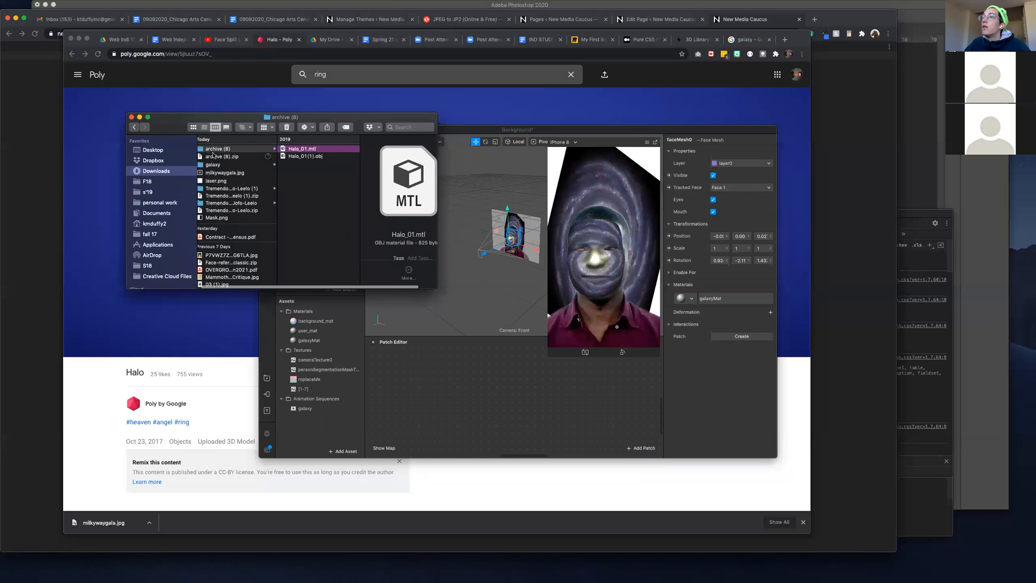
scroll(204, 152, left, 2)
drag(204, 152, 160, 151)
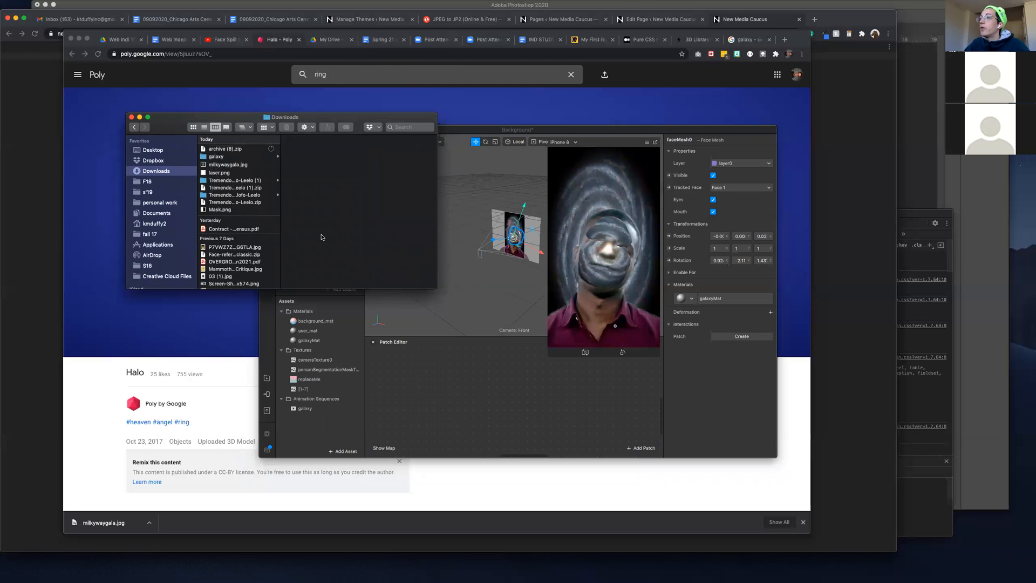
Switch to Spark AR Studio and insert a 3D object from Halo_01(1).obj in the Desktop's archive (8) folder
click(335, 290)
click(335, 289)
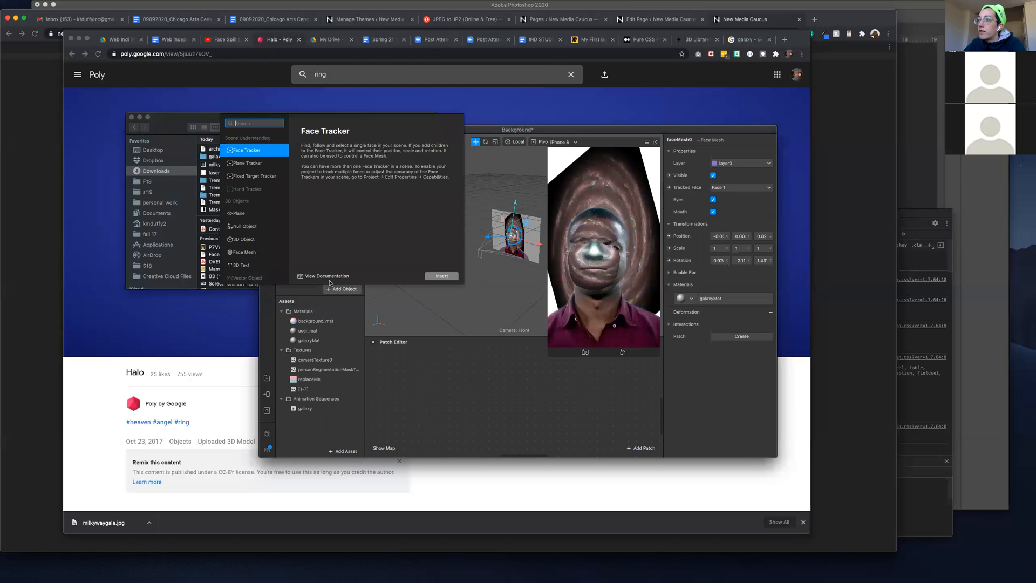
click(253, 244)
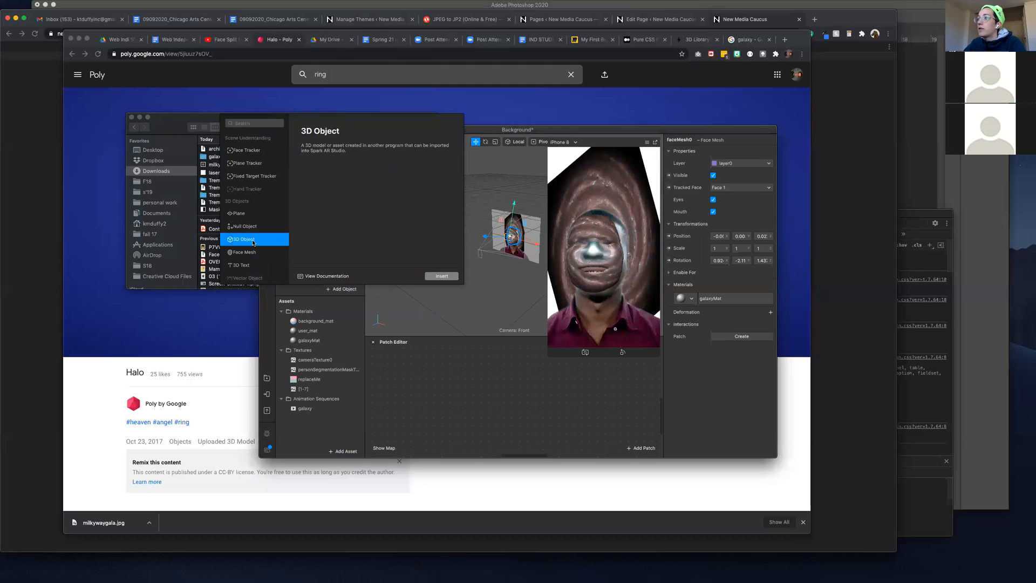
click(438, 276)
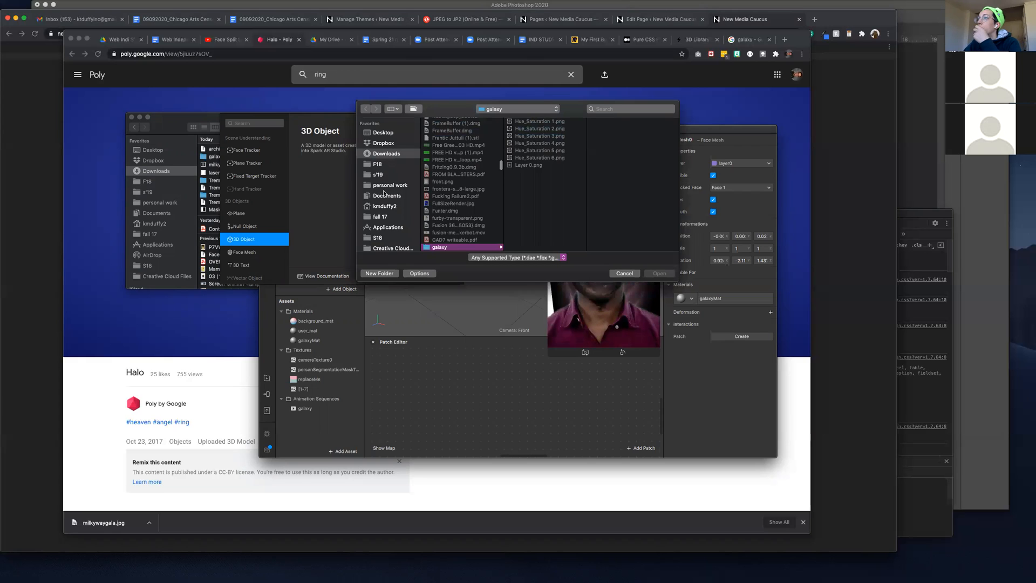
click(384, 132)
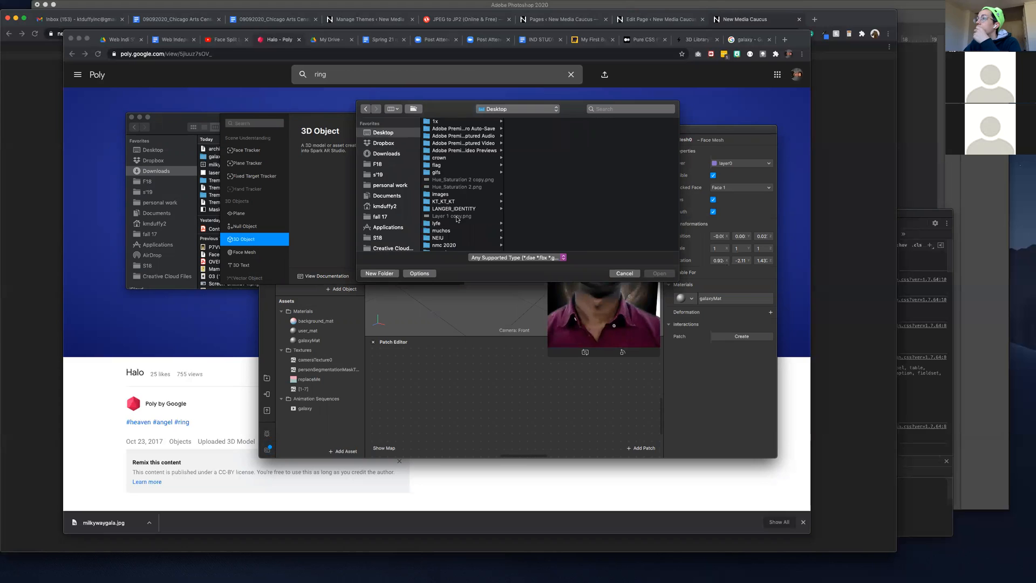
scroll(457, 218, down, 5)
scroll(458, 227, up, 5)
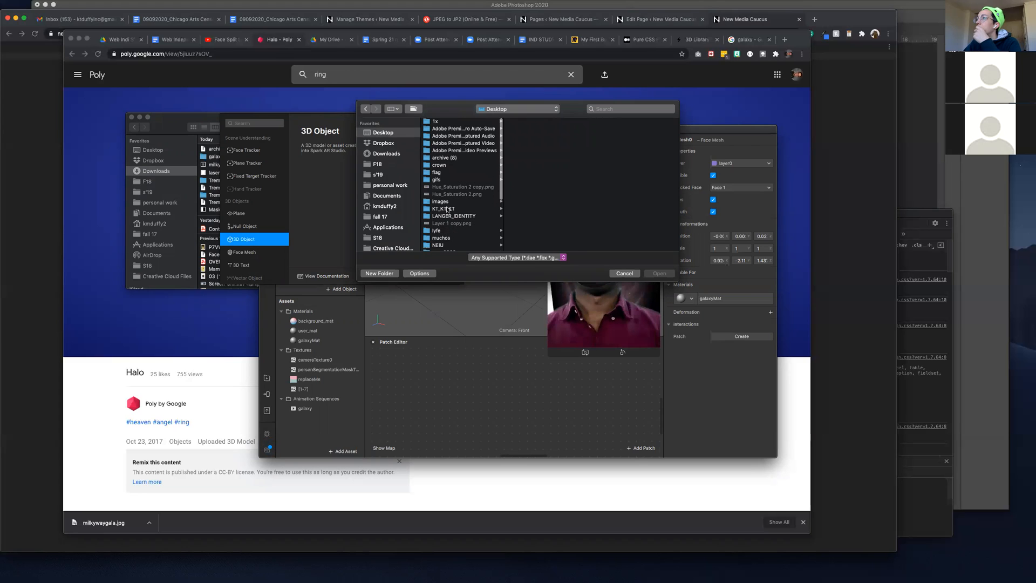
click(450, 158)
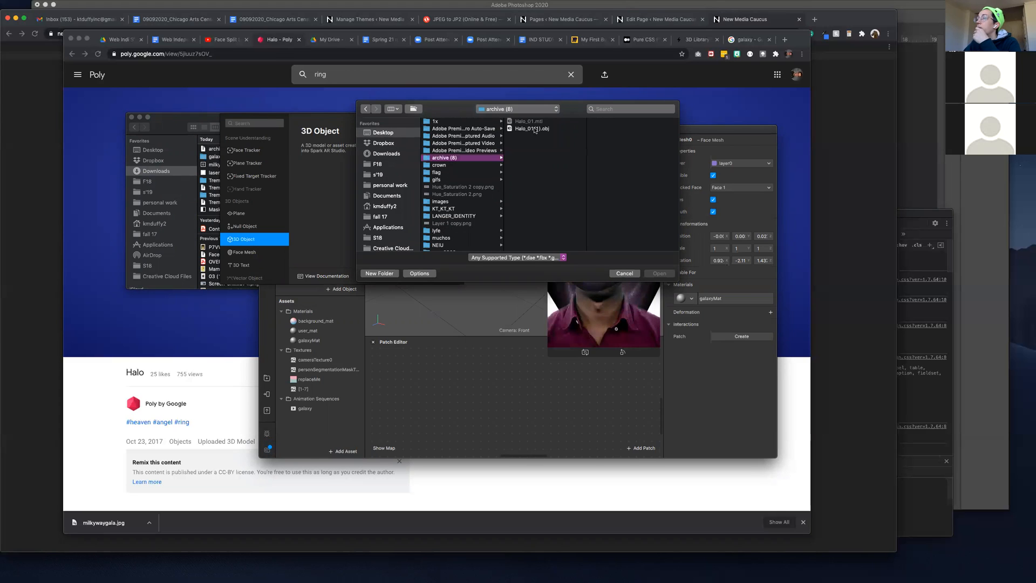
click(534, 128)
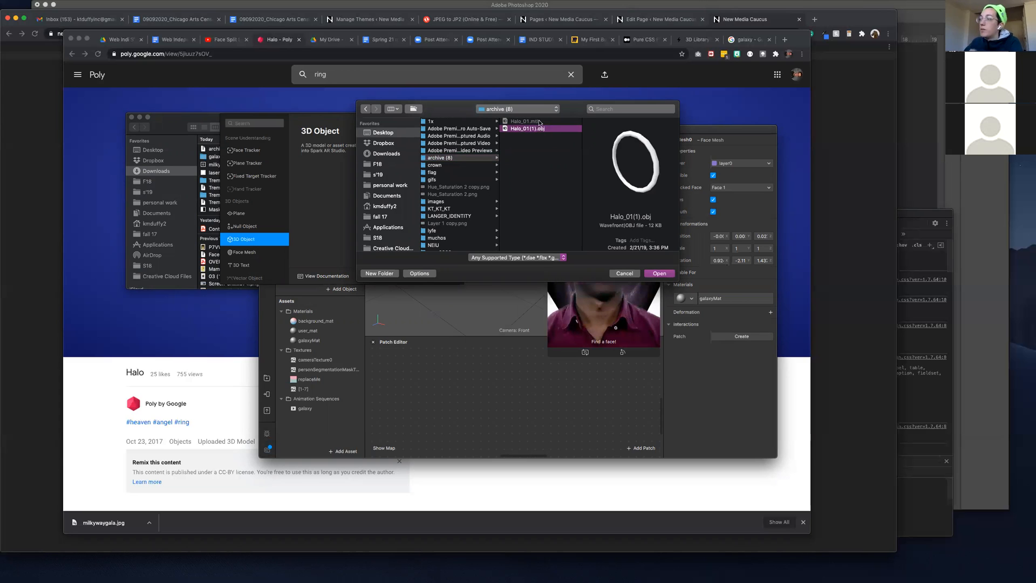
click(660, 274)
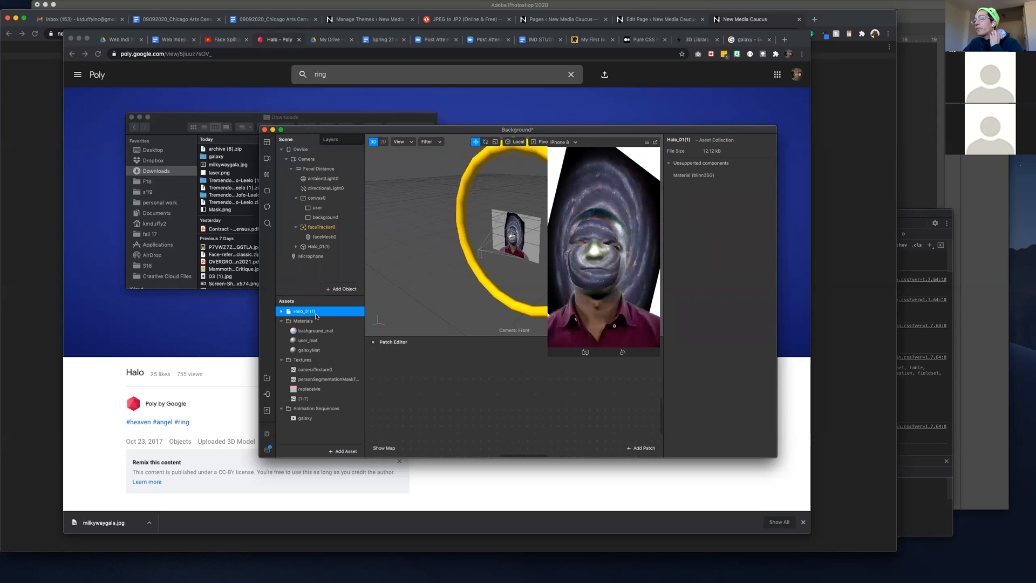
Select the yellow halo ring mesh in the scene and enlarge the project window over the browser
click(461, 240)
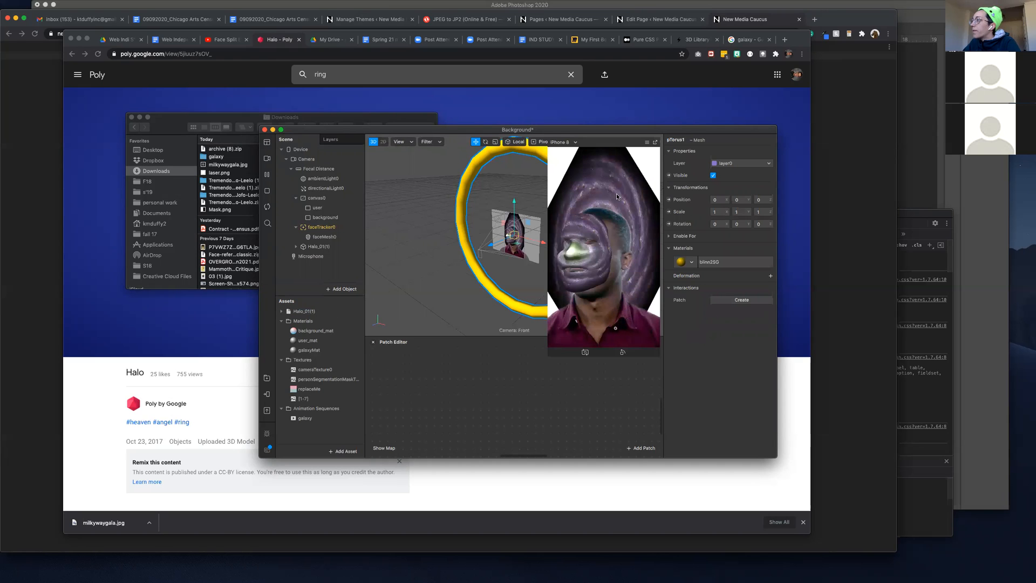
drag(436, 129, 309, 110)
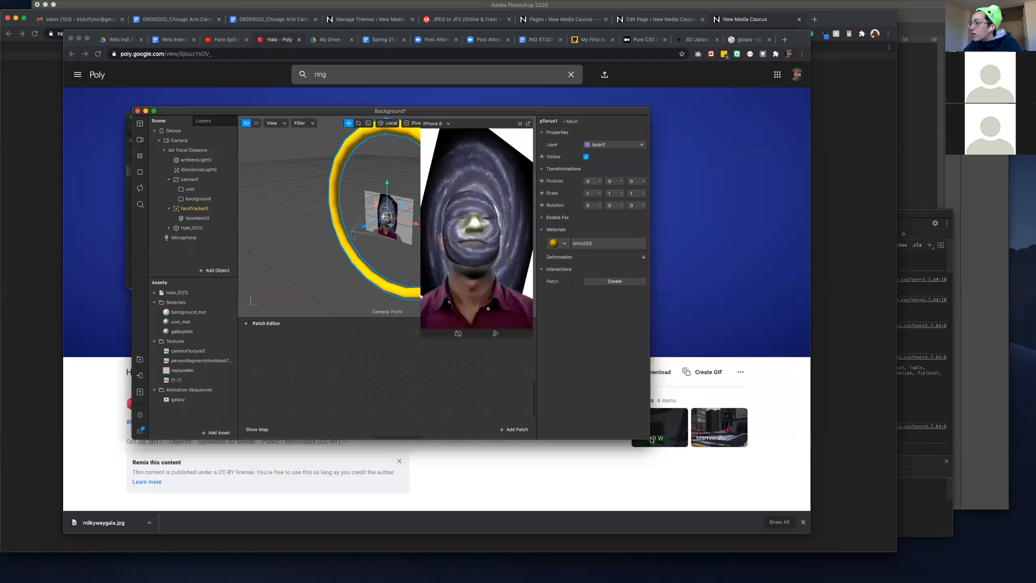
drag(650, 439, 876, 516)
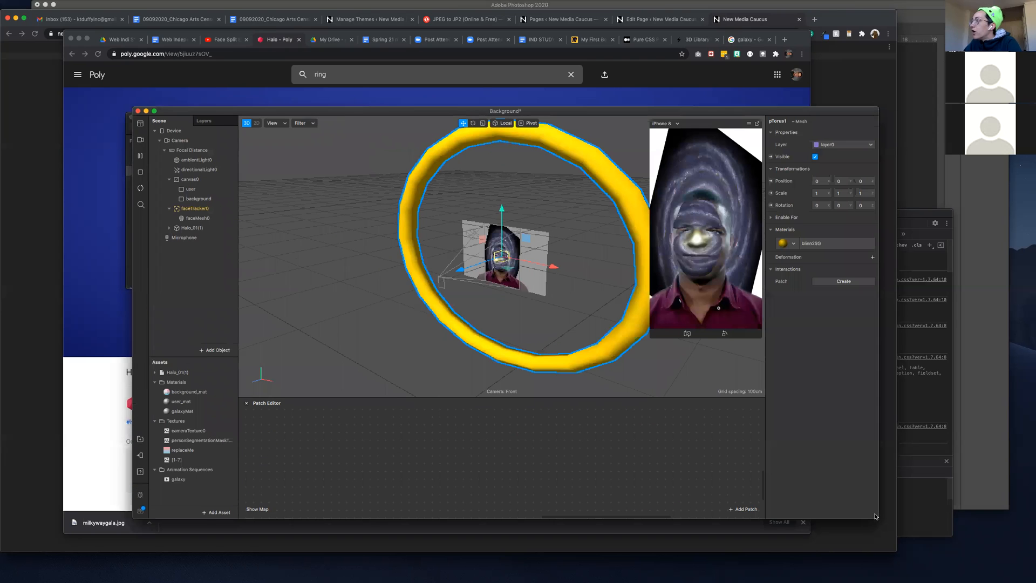
drag(739, 110, 677, 62)
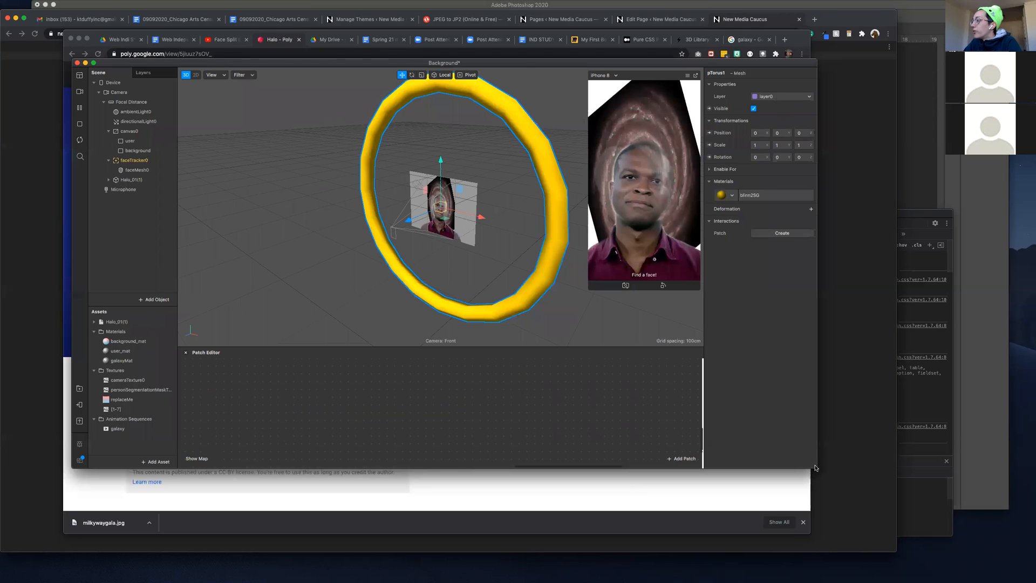
drag(816, 468, 876, 532)
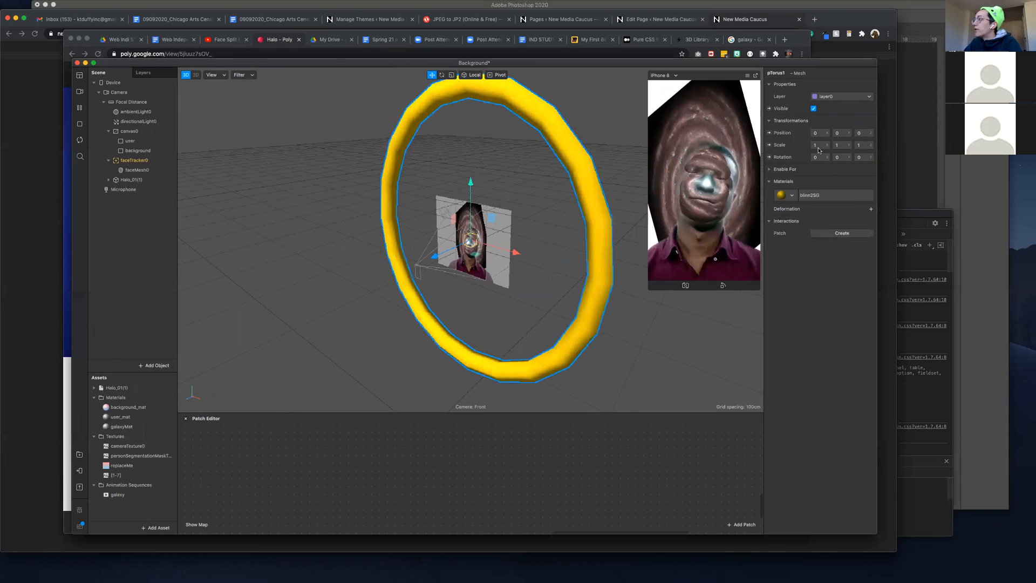
Set the halo ring mesh's scale to 0.1 on the X, Y and Z axes
click(817, 145)
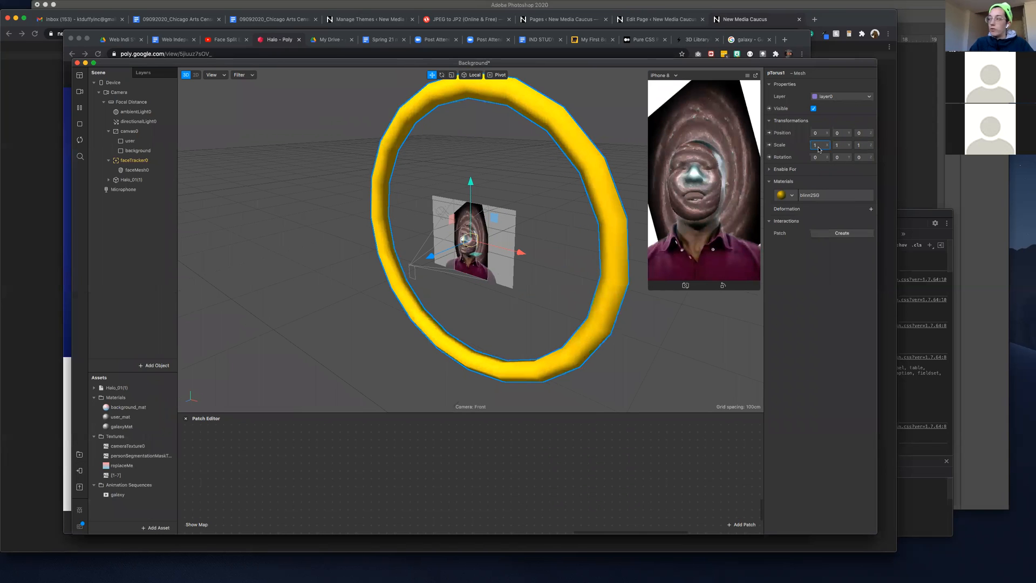
text(0.1)
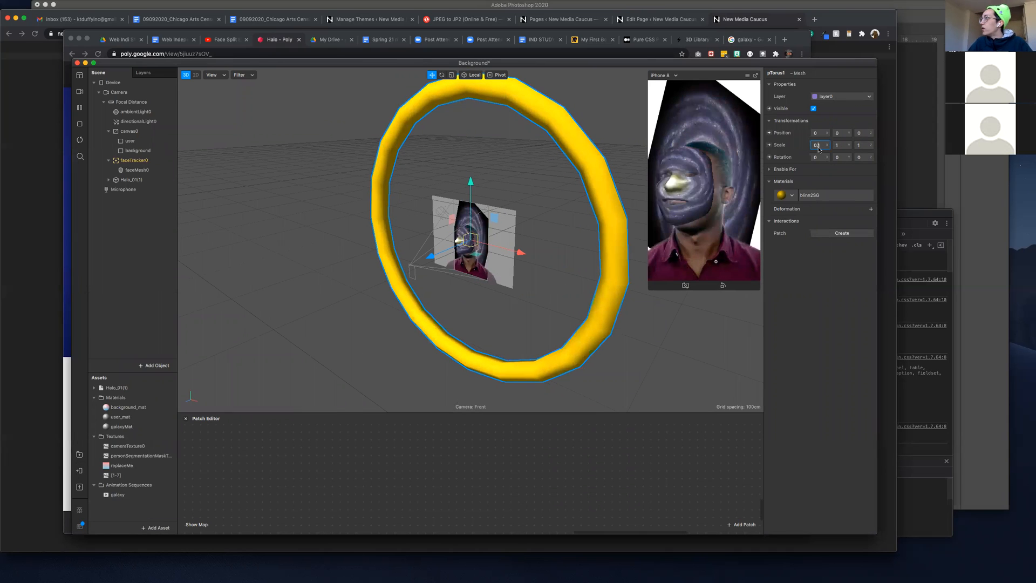
key(Tab)
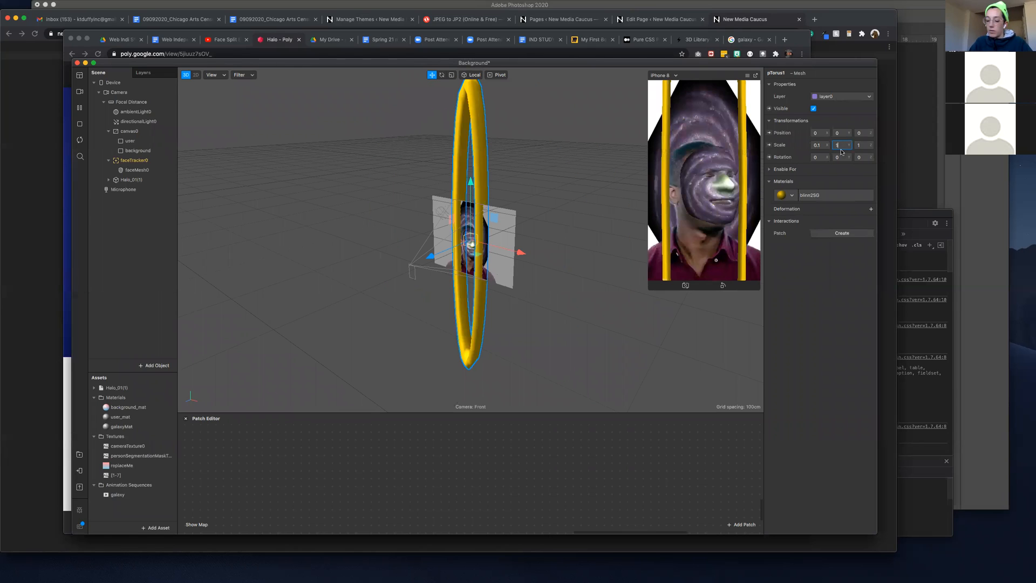
text(0.1)
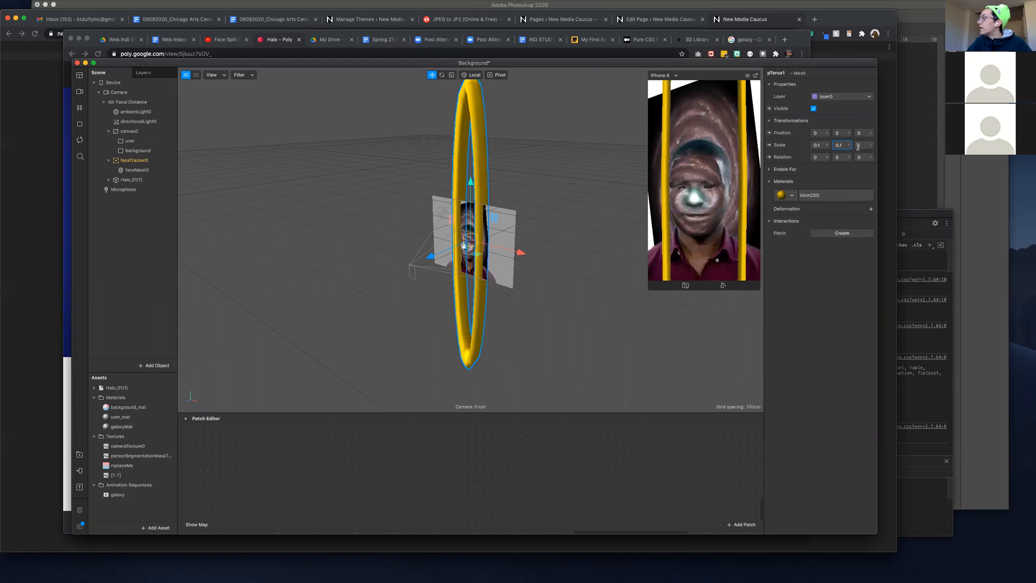
click(858, 145)
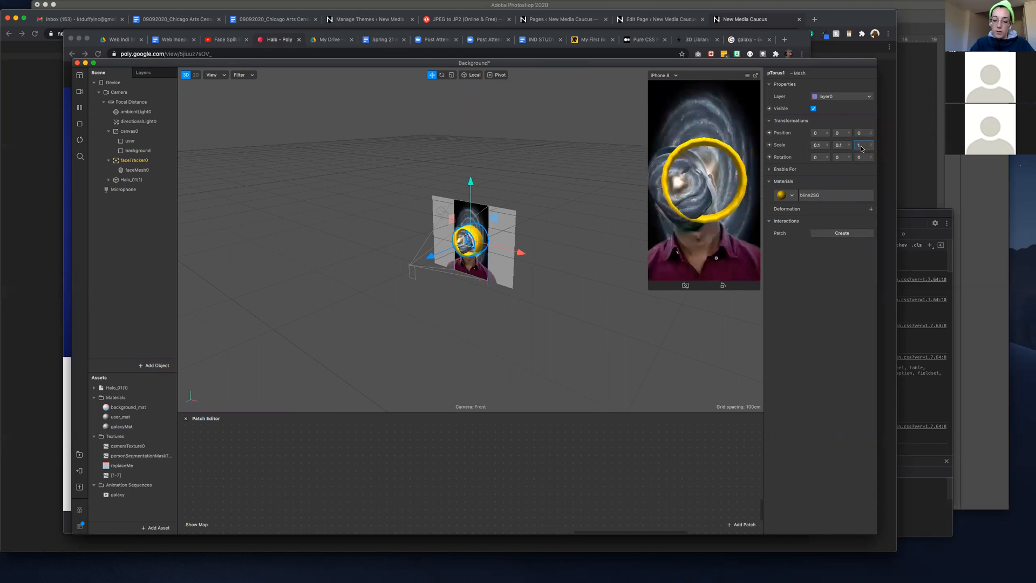
text(0.1)
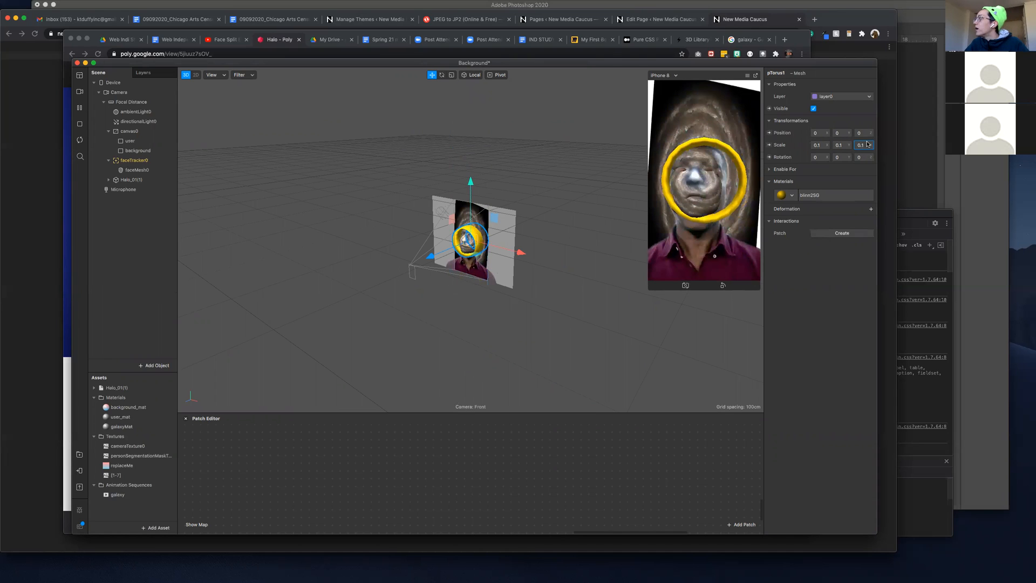
click(840, 145)
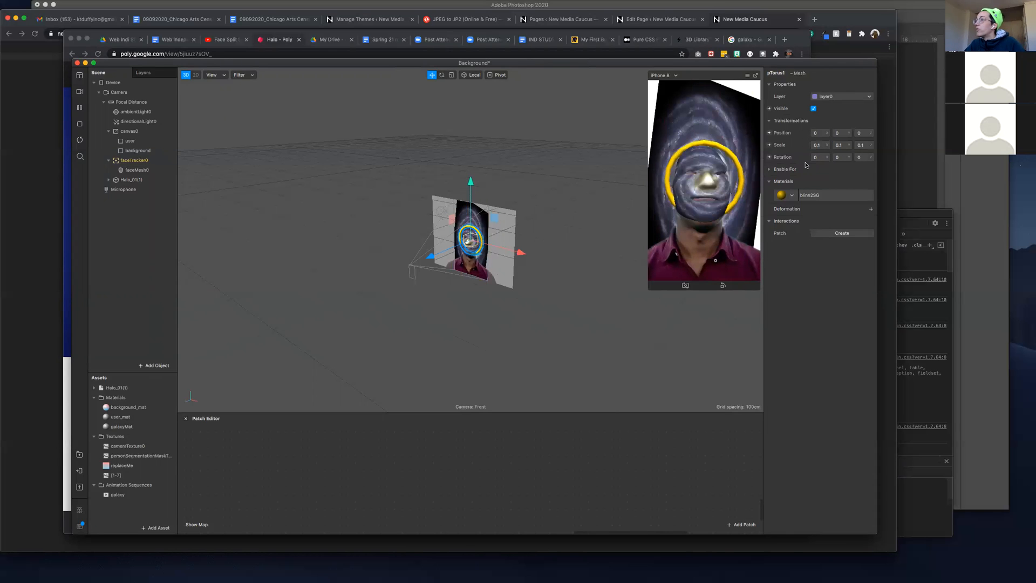
Rotate the halo ring mesh to 90 on the X axis and raise it to a Y position of about 0.06
click(442, 76)
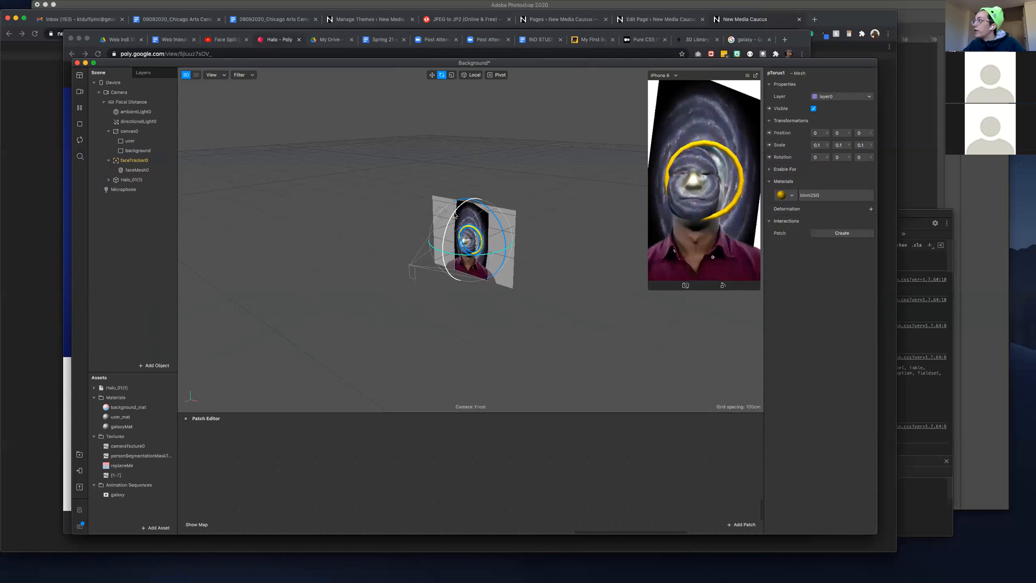
click(811, 157)
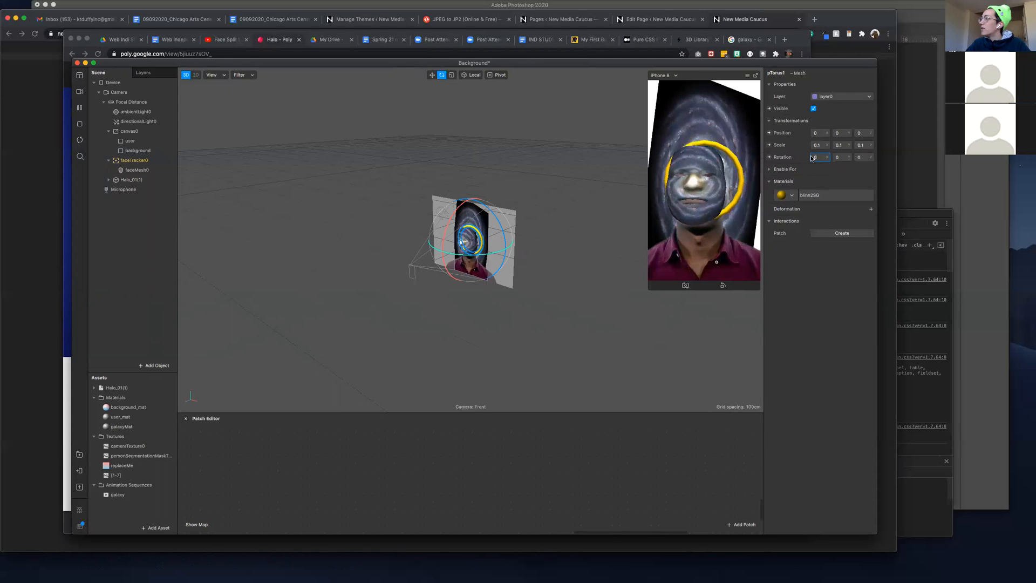
text(90)
click(839, 158)
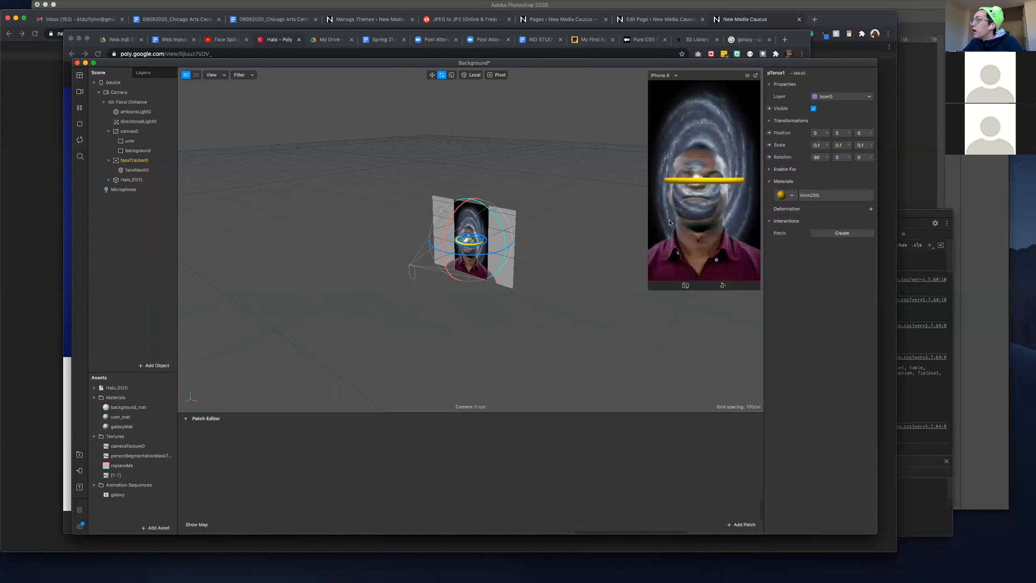
click(432, 75)
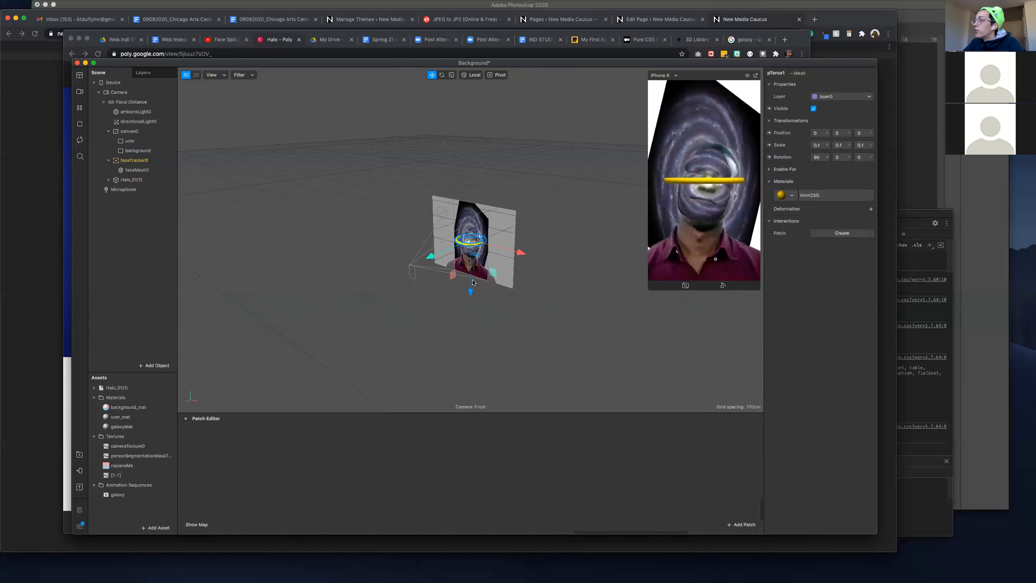
drag(472, 281, 473, 288)
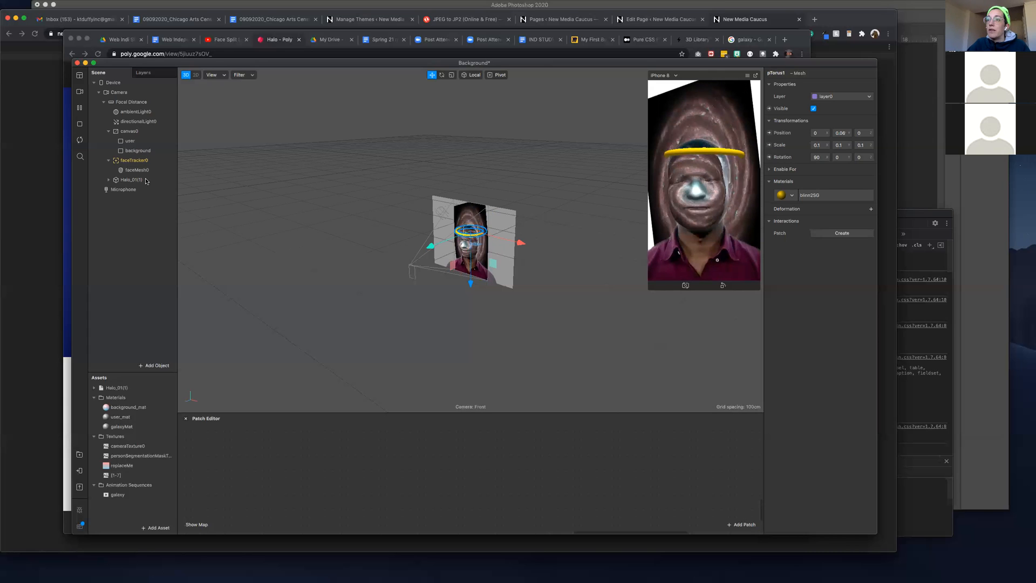
Nest the Halo_01(1) object under faceTracker0 so it follows the face, and leave it selected
drag(131, 179, 132, 162)
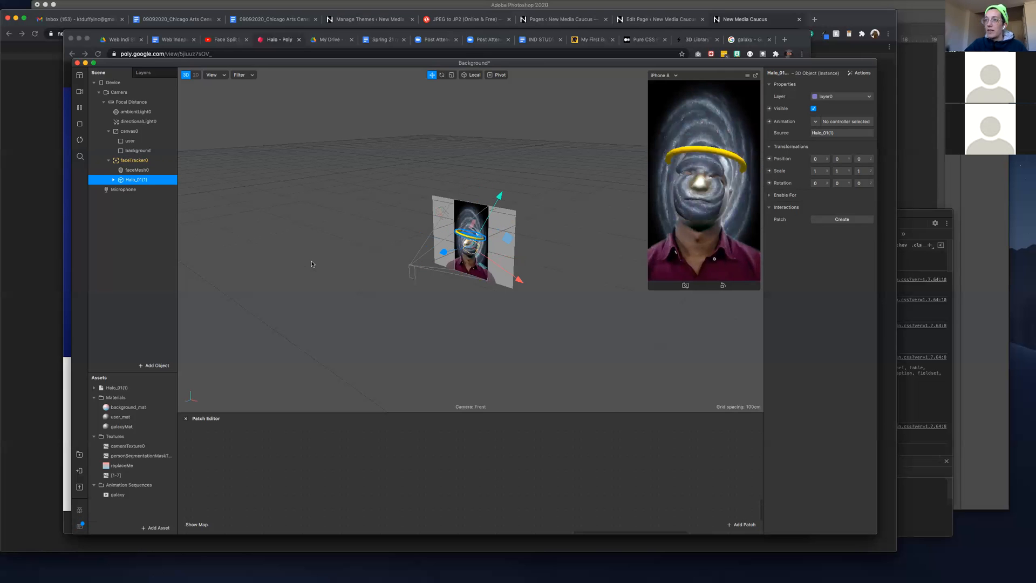
click(138, 151)
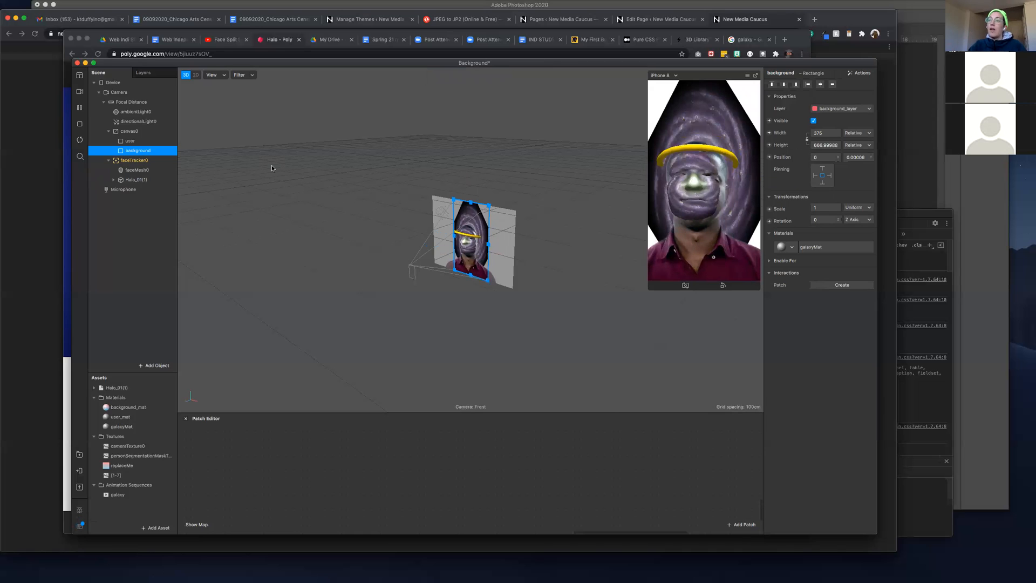
click(136, 180)
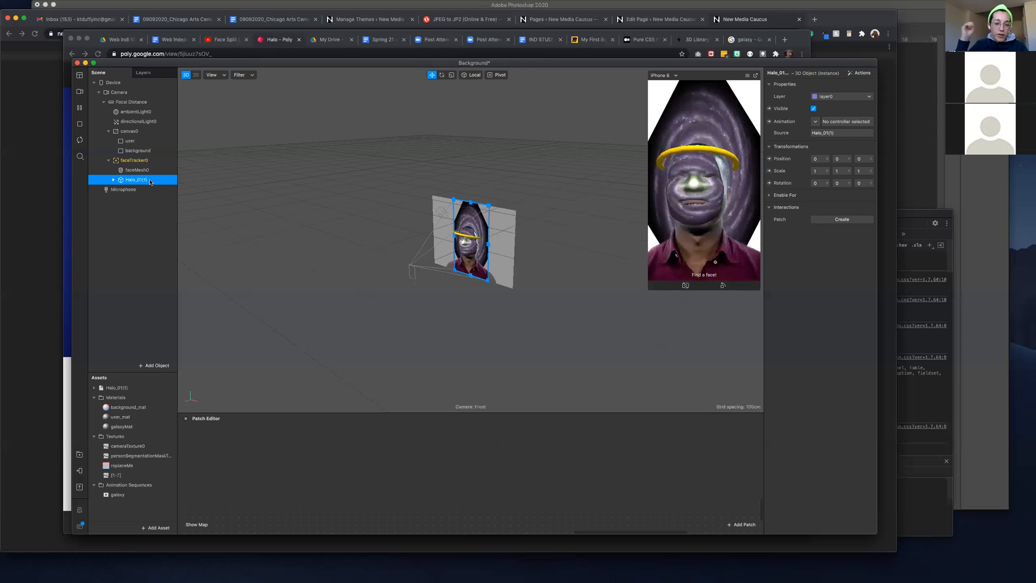